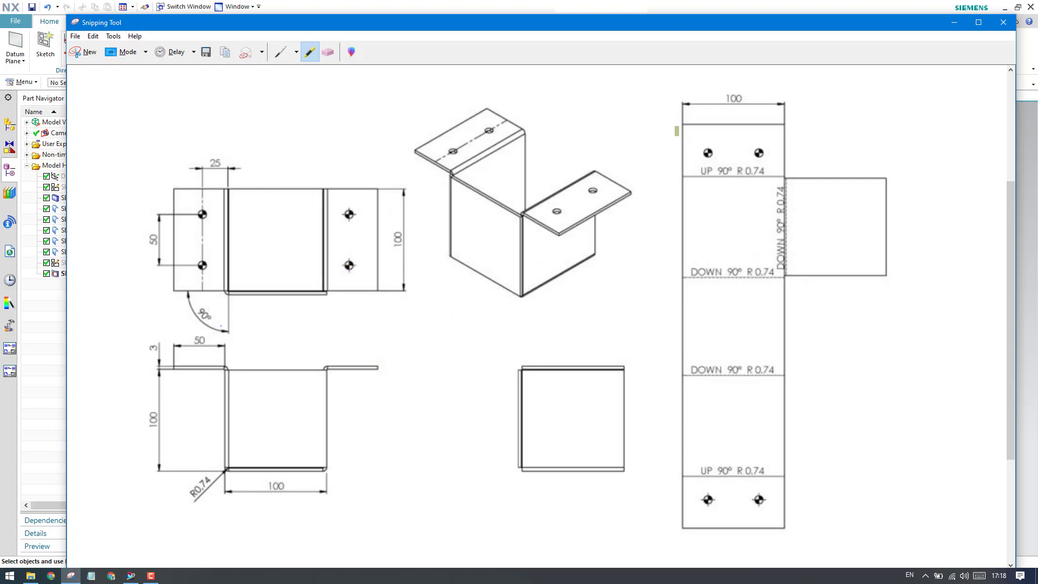
Highlight the long strip of the flat pattern in the reference drawing, erase the mark and return to NX.
mouse_move(676, 89)
mouse_down()
mouse_move(667, 484)
mouse_move(808, 491)
mouse_move(792, 157)
mouse_move(676, 114)
mouse_up()
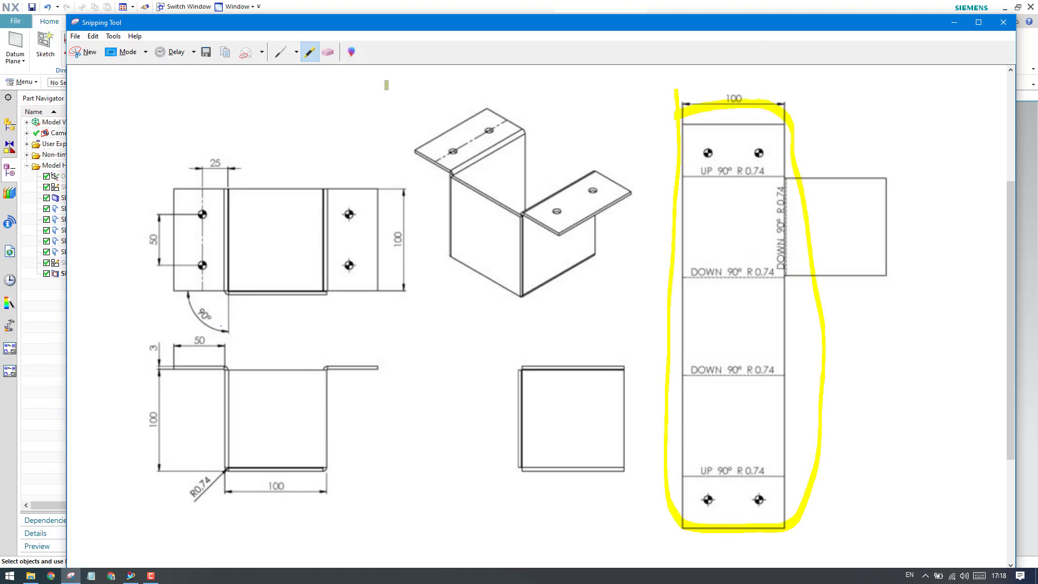
click(328, 52)
click(732, 109)
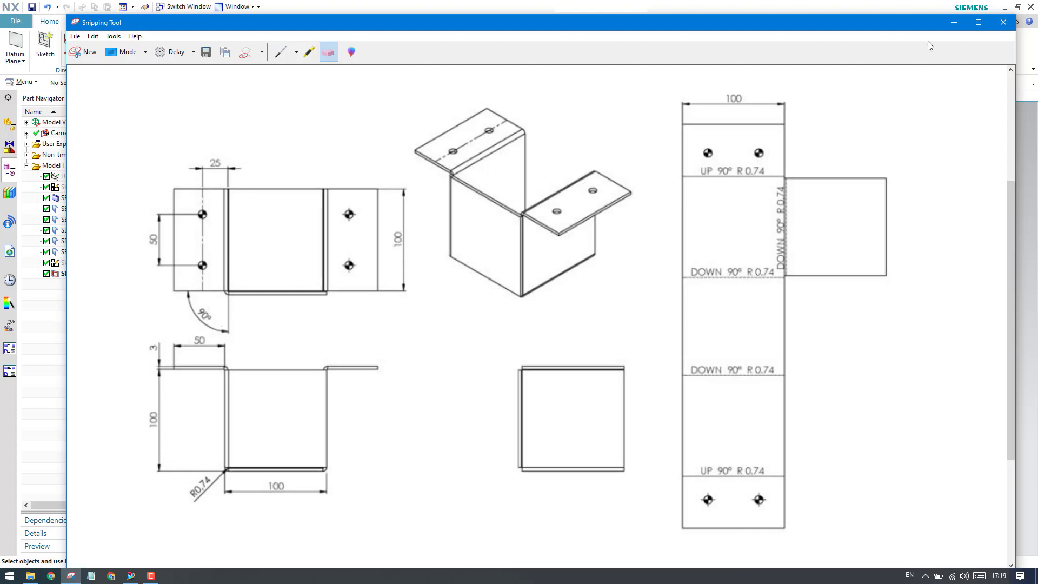
click(951, 23)
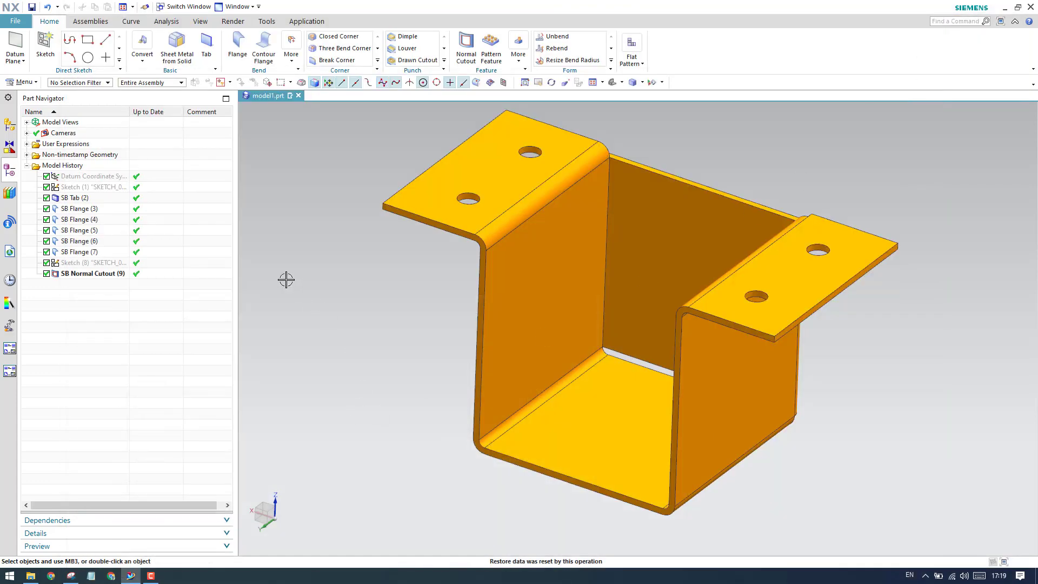
Create a new part from the Sheet Metal template in millimetres, named sheet_metal_model1.prt.
click(16, 21)
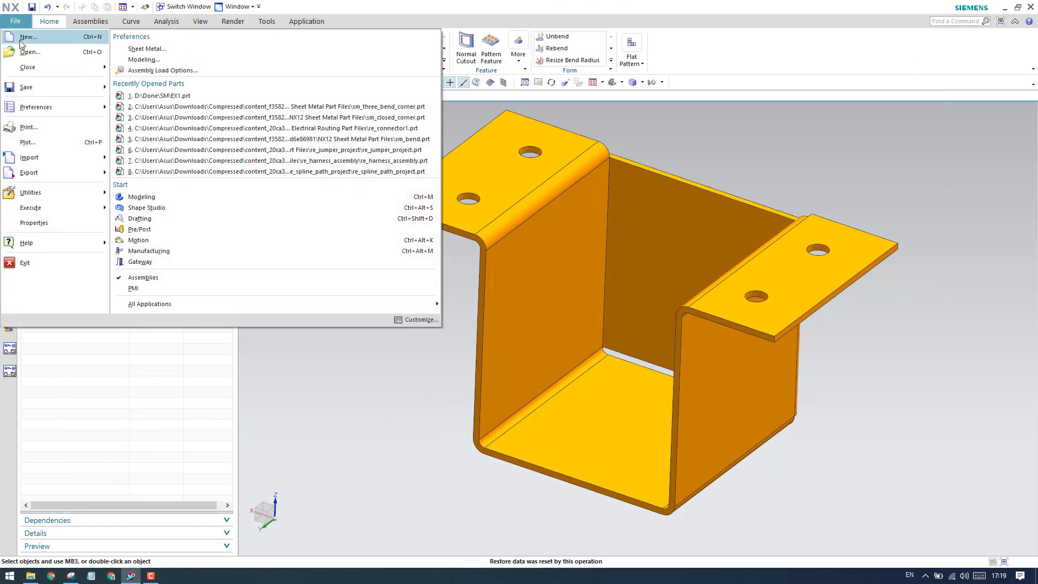
click(26, 38)
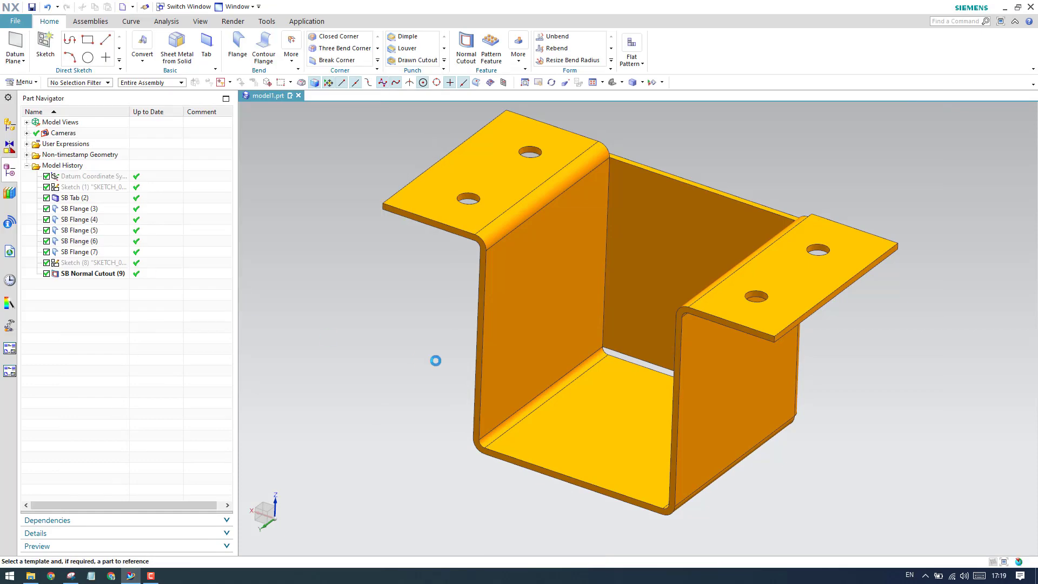
click(180, 265)
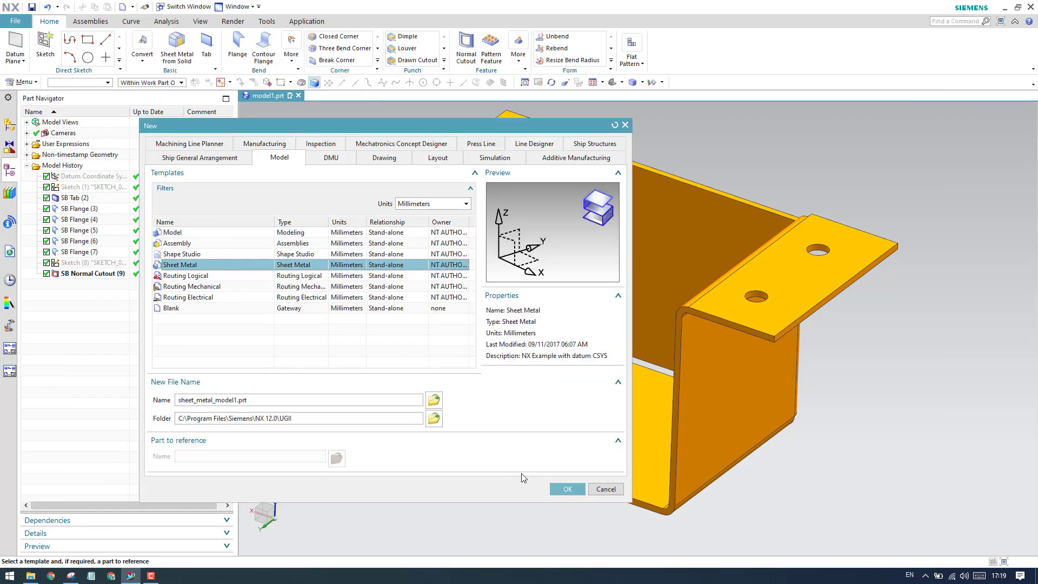
click(568, 489)
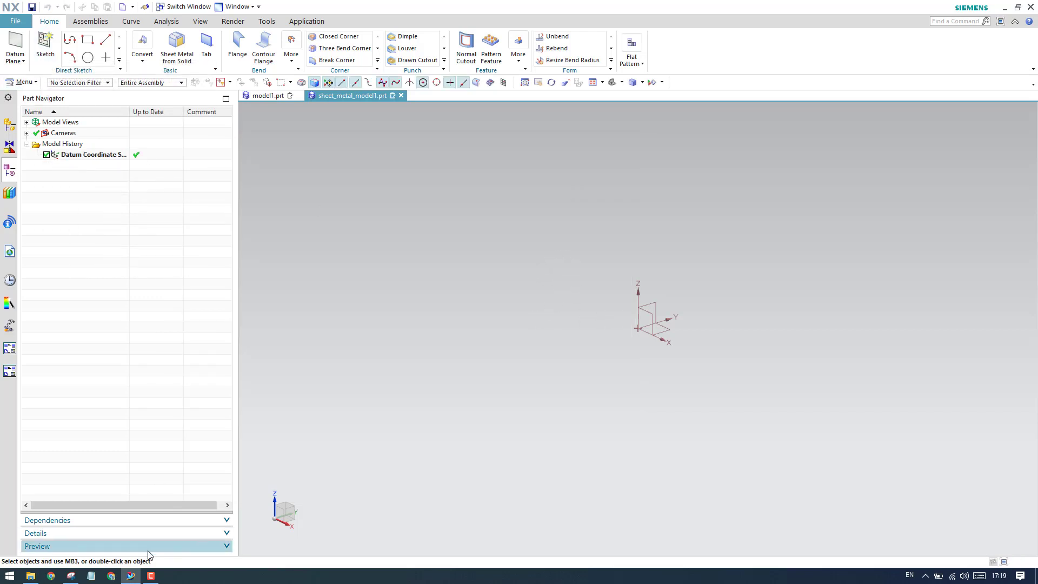
Switch to the reference drawing in Snipping Tool and highlight the two holed flanges and the front wall in the isometric view.
click(71, 576)
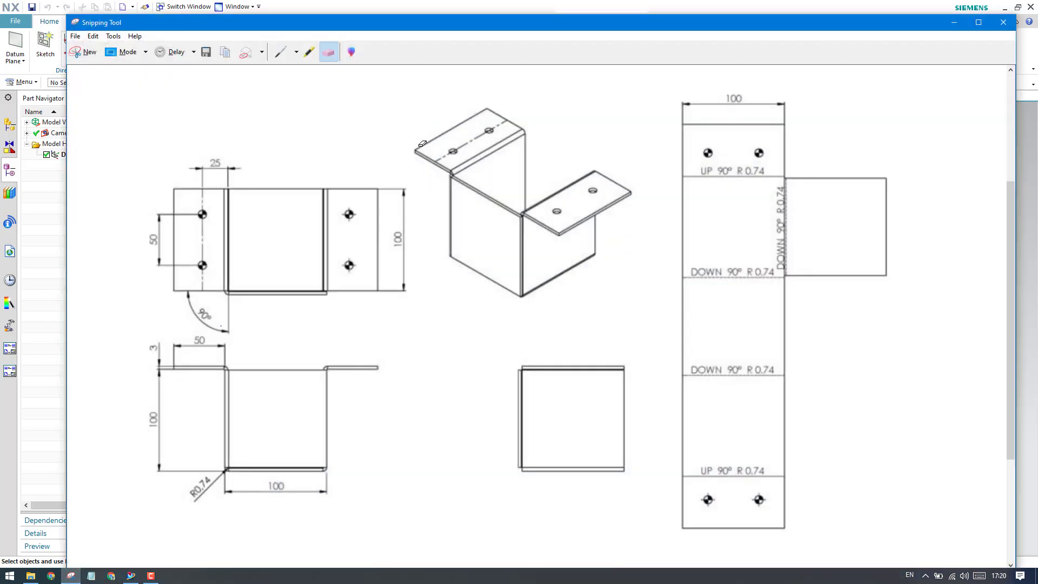
click(309, 52)
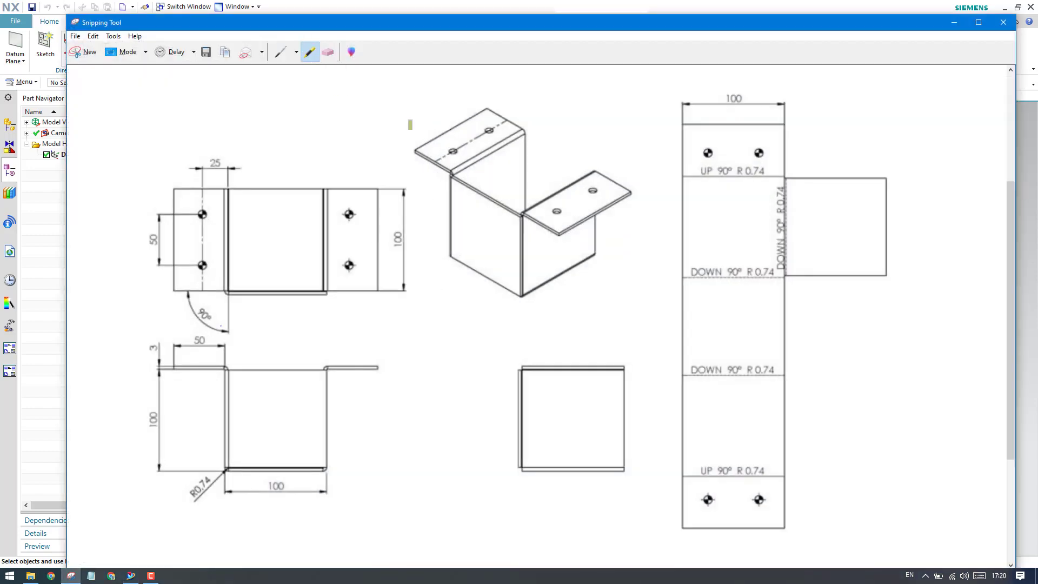
mouse_move(421, 102)
mouse_down()
mouse_move(413, 162)
mouse_move(518, 138)
mouse_move(439, 107)
mouse_move(412, 119)
mouse_up()
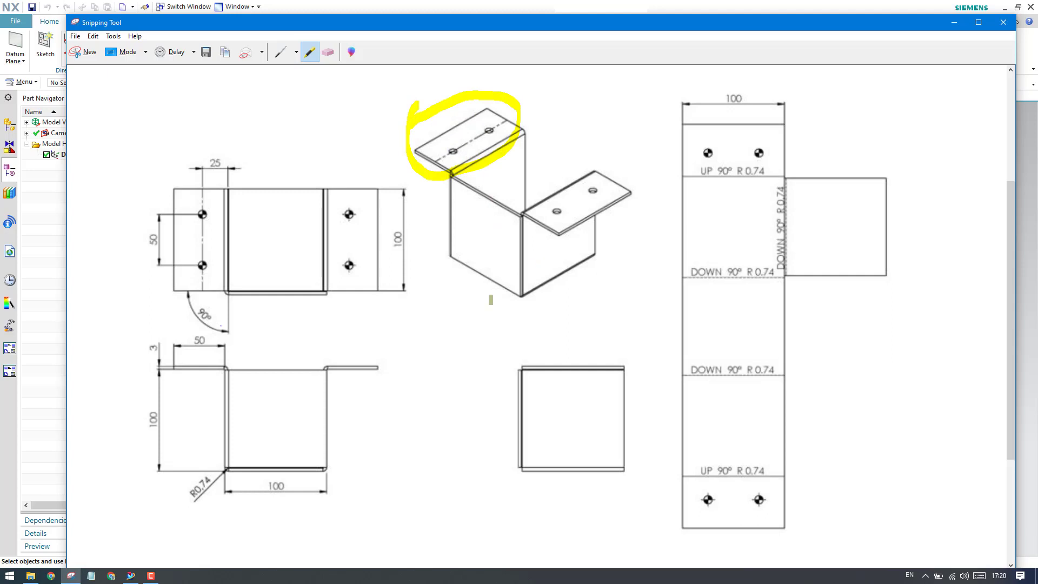
mouse_move(581, 178)
mouse_down()
mouse_move(526, 235)
mouse_move(624, 181)
mouse_move(563, 167)
mouse_up()
drag(486, 214, 470, 275)
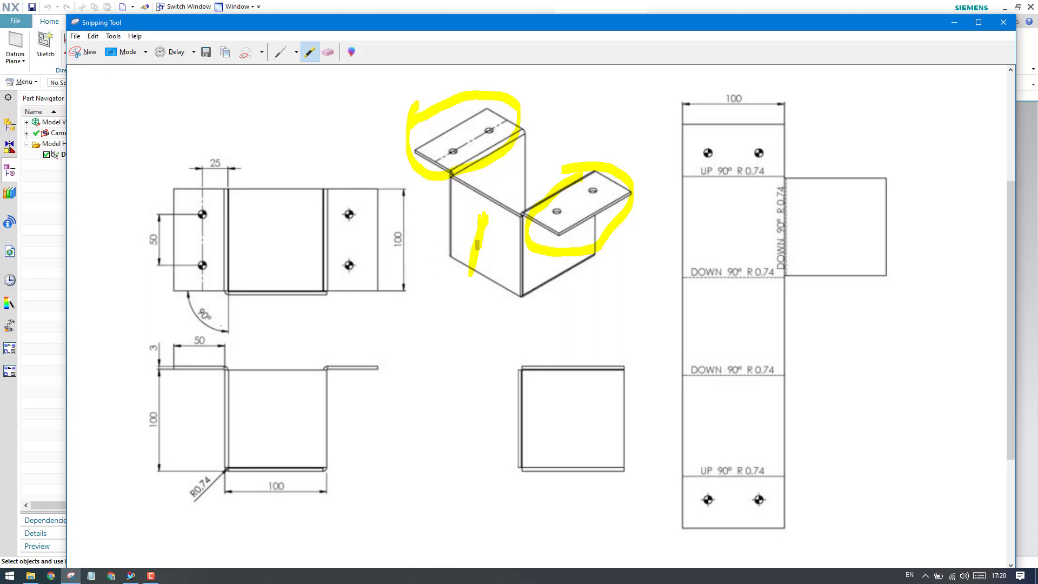
click(323, 53)
click(310, 52)
Highlight the 50 mm flange width and the 100 mm flange depth, erase all markings and return to NX.
drag(184, 340, 231, 340)
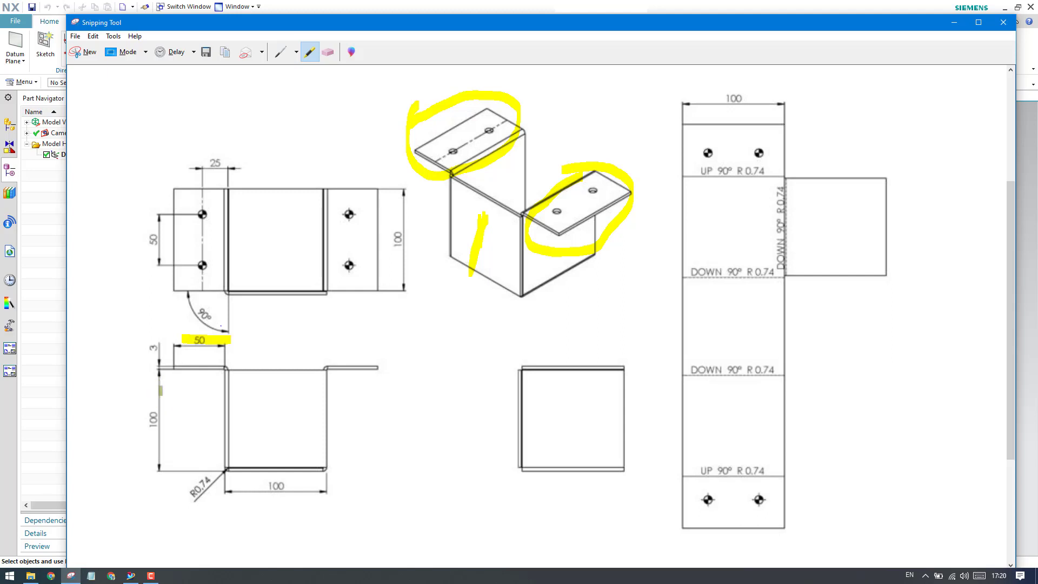
drag(402, 232, 406, 243)
click(329, 54)
mouse_move(411, 107)
mouse_down()
mouse_move(617, 254)
mouse_move(573, 230)
mouse_move(121, 360)
mouse_up()
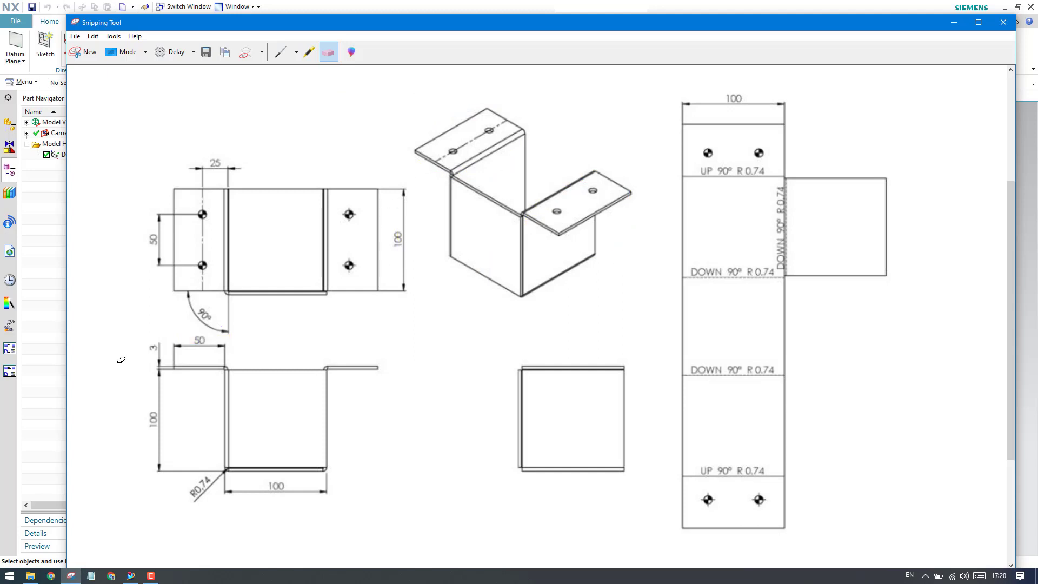
click(309, 53)
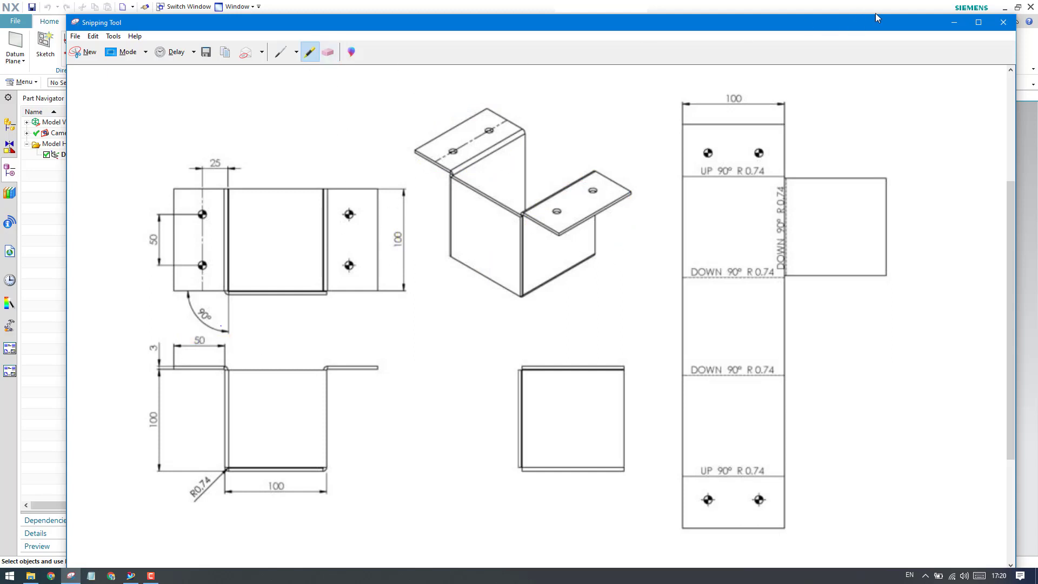
click(952, 23)
Start a sketch on the XY plane and draw a rectangle about 58 mm wide with one corner at the origin.
click(46, 46)
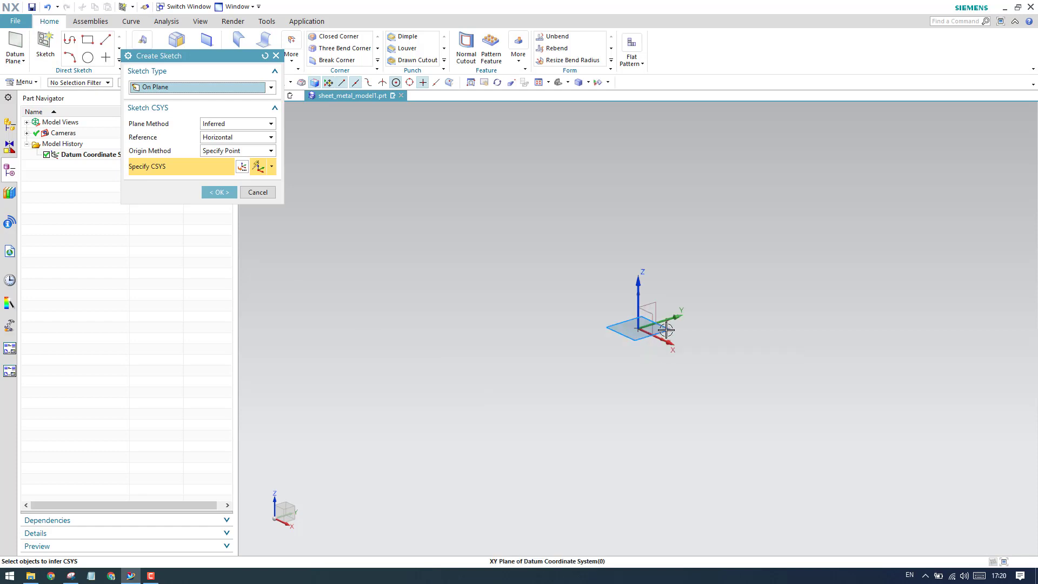
click(666, 329)
click(212, 193)
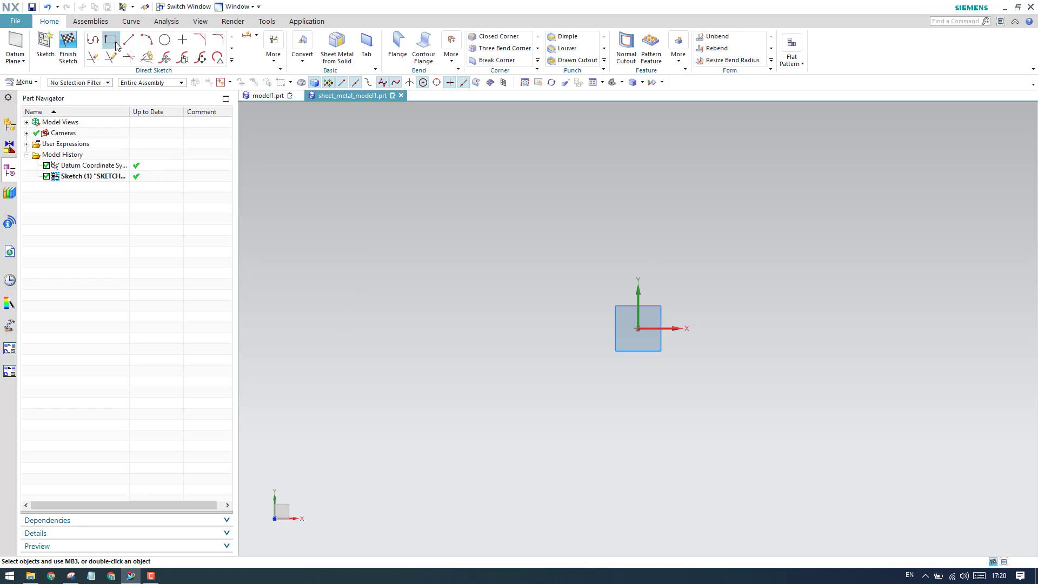
click(112, 40)
click(638, 328)
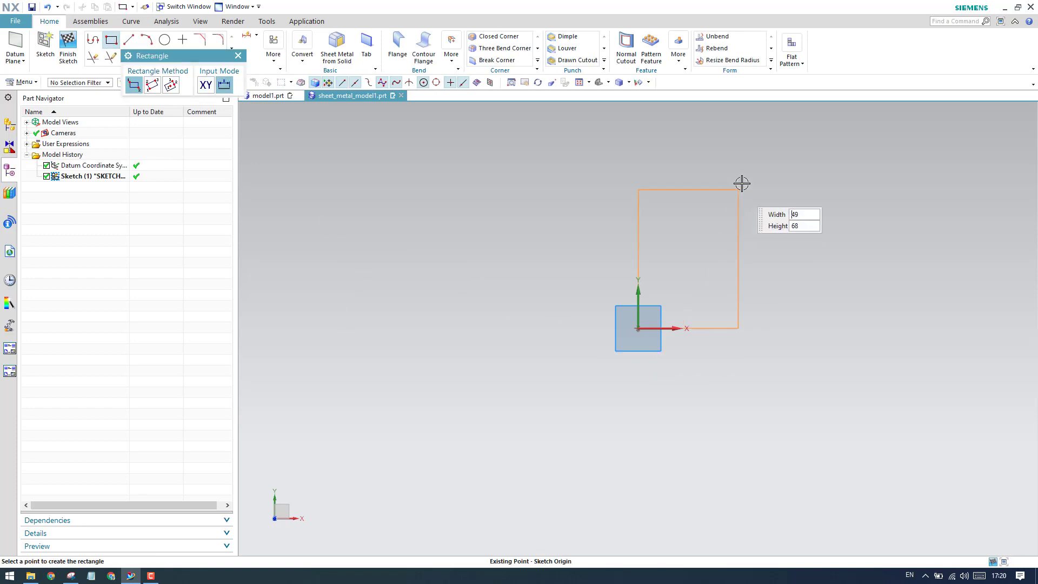
click(756, 146)
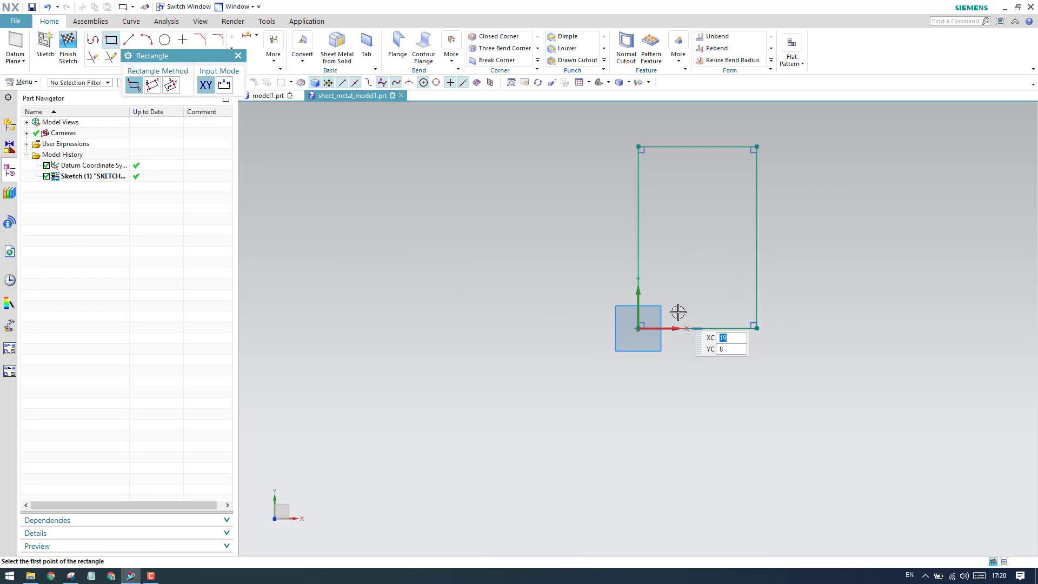
key(Escape)
Dimension the rectangle's lower horizontal edge at 50 mm.
key(d)
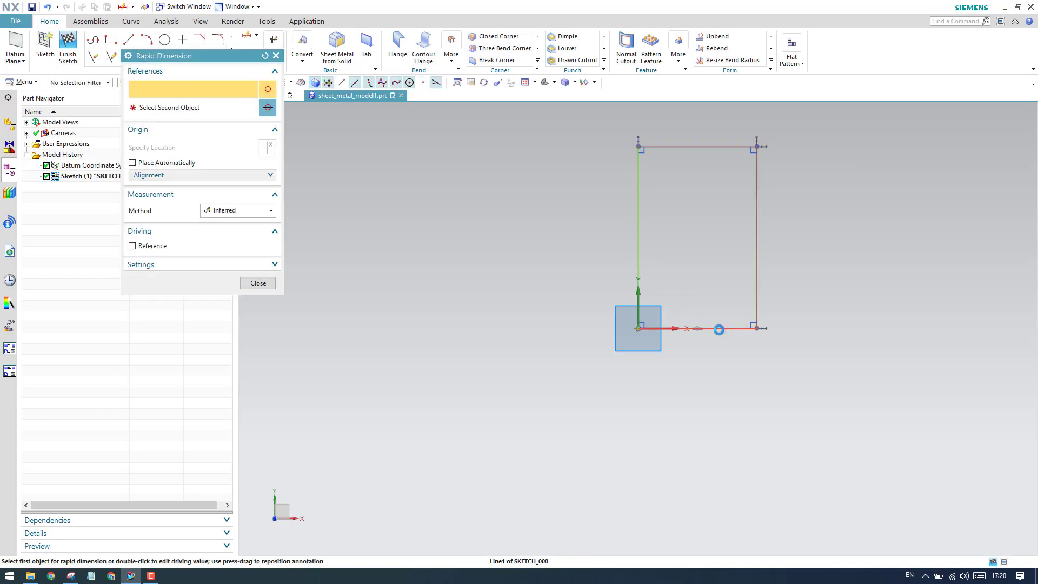
click(719, 330)
click(705, 378)
text(50)
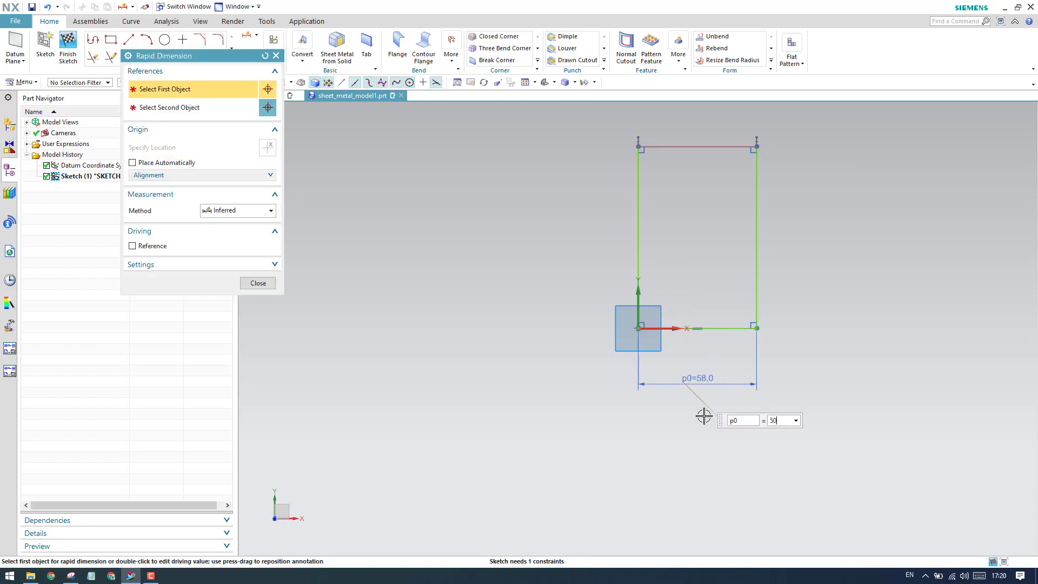
key(Return)
Dimension the rectangle's vertical edge along the Y axis at 100 mm and finish the sketch.
click(640, 233)
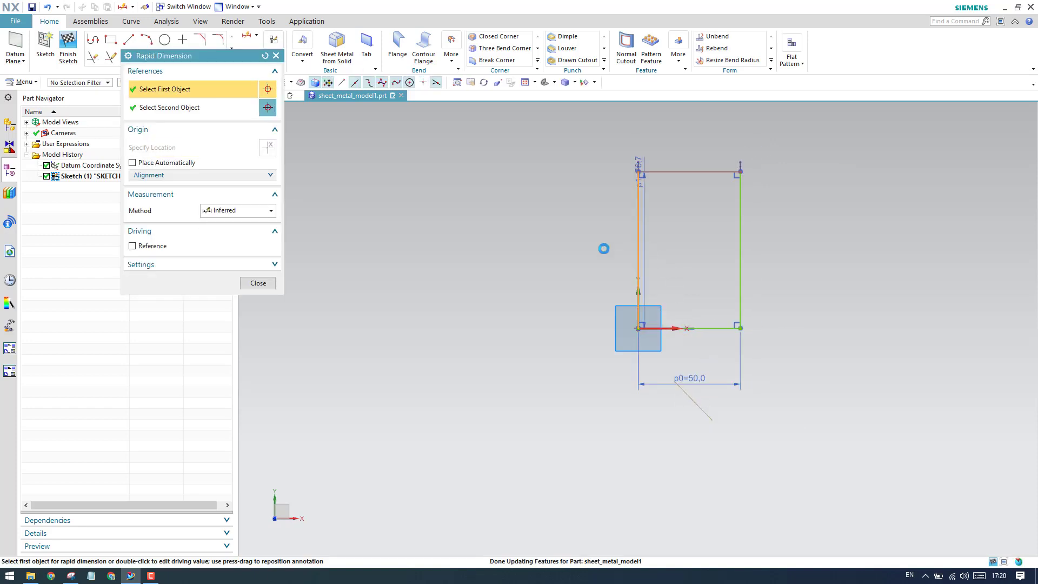
click(591, 250)
text(100)
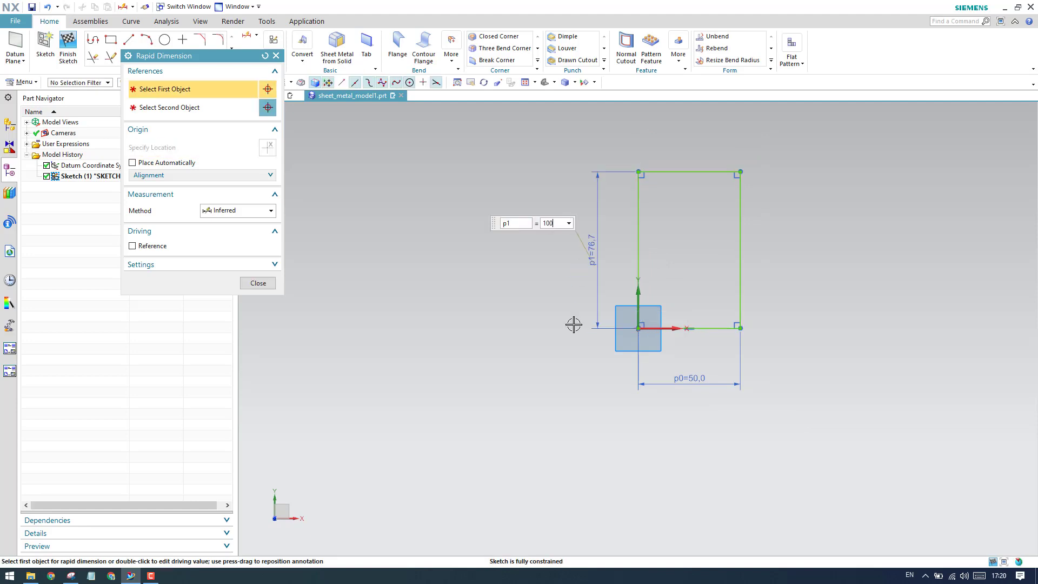
key(Return)
key(Escape)
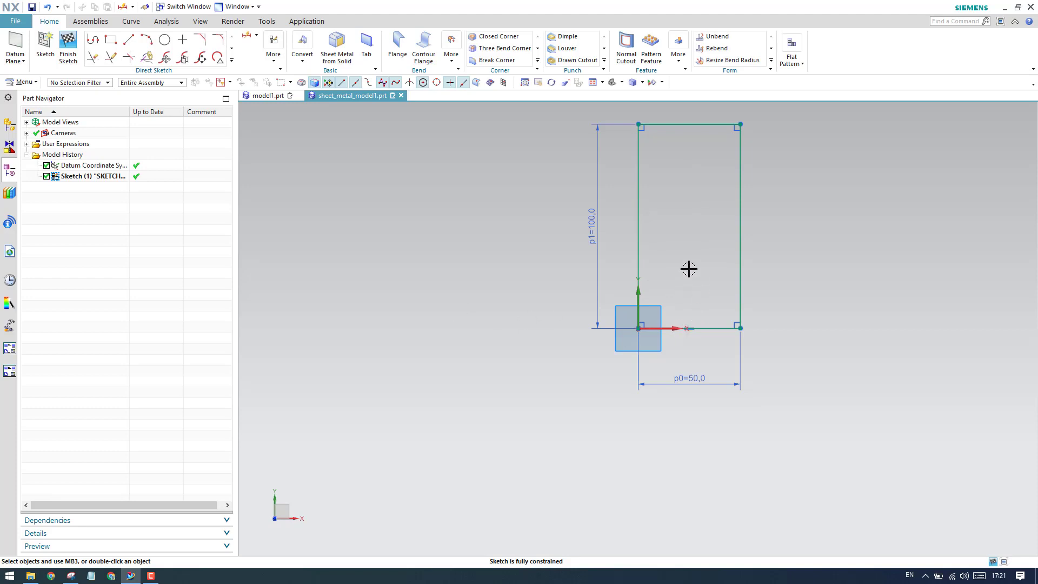
scroll(528, 336, down, 2)
scroll(593, 281, up, 3)
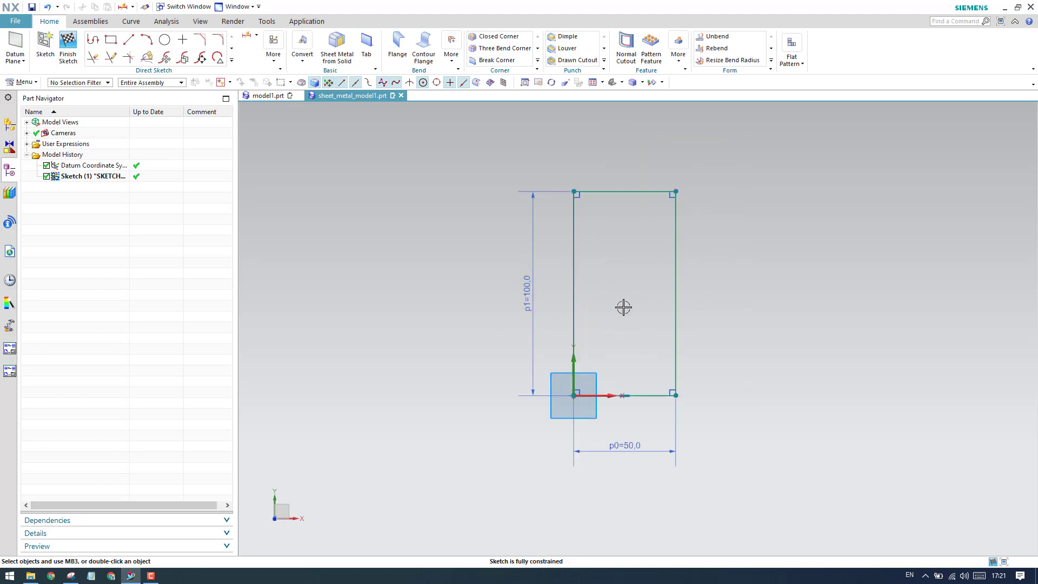
click(68, 44)
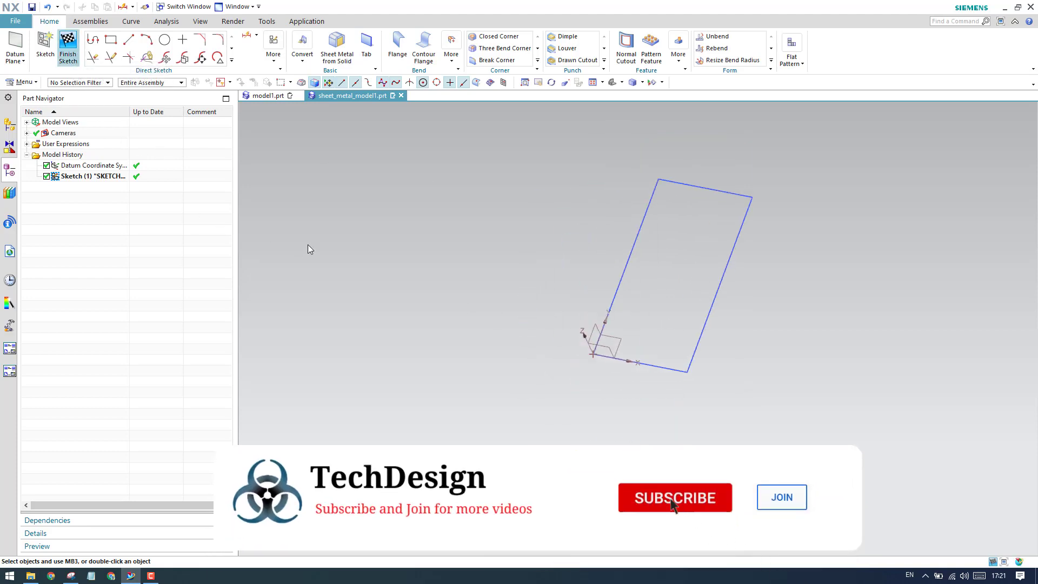
Create a 3 mm thick base Tab from the rectangle sketch.
click(207, 43)
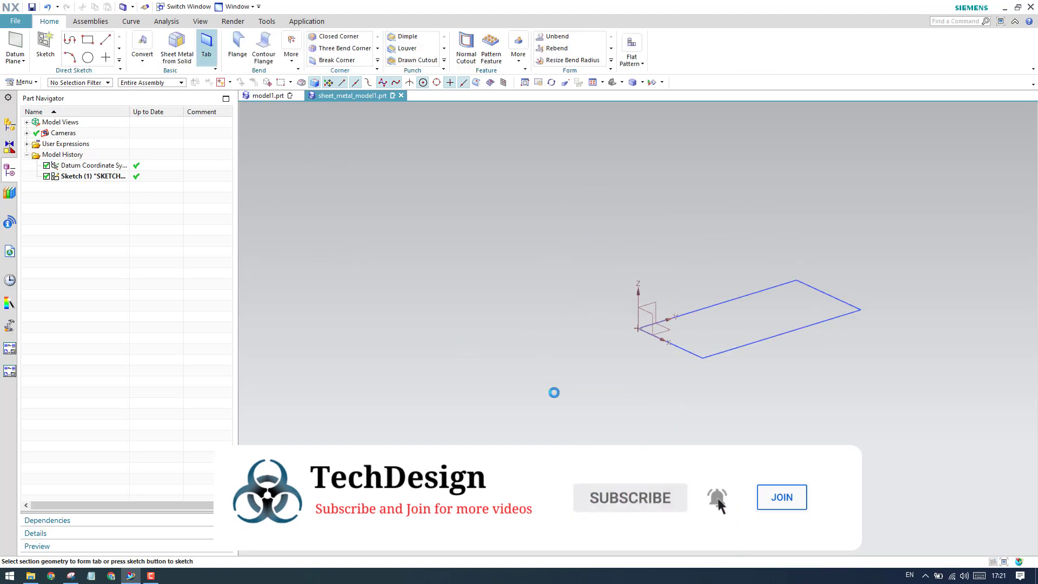
click(704, 358)
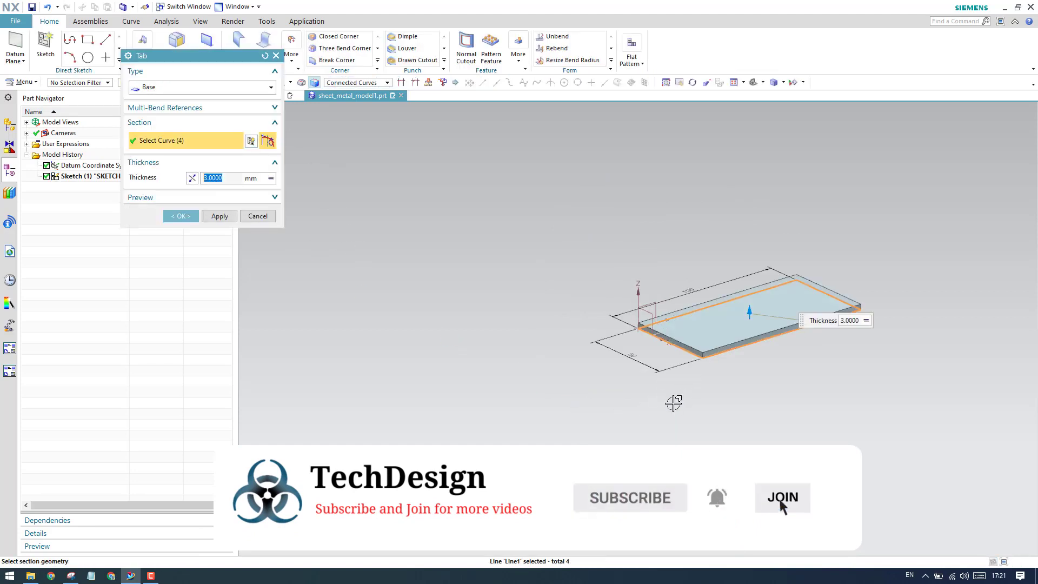
scroll(751, 358, up, 3)
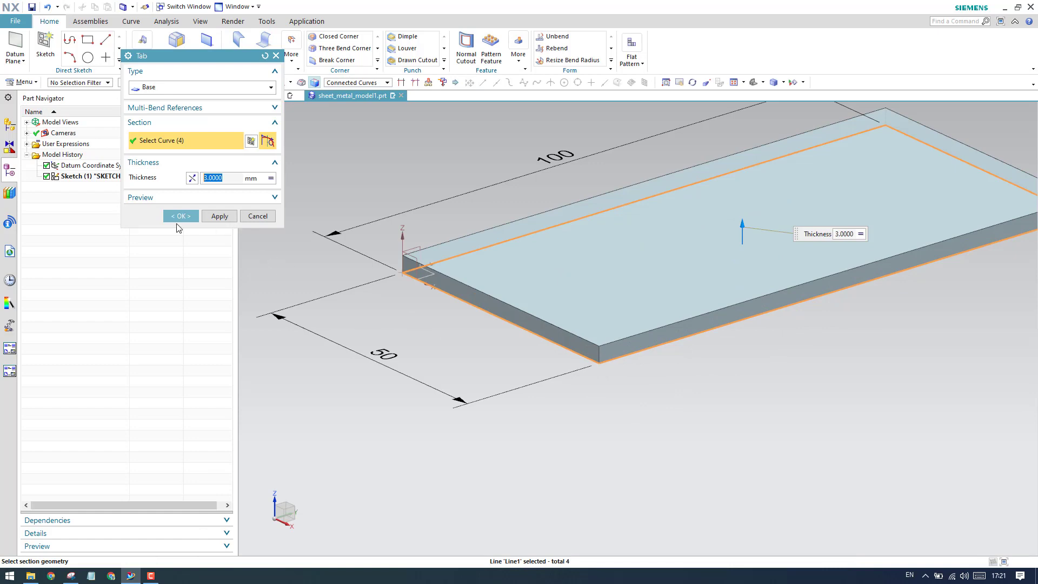
click(181, 216)
scroll(417, 327, down, 3)
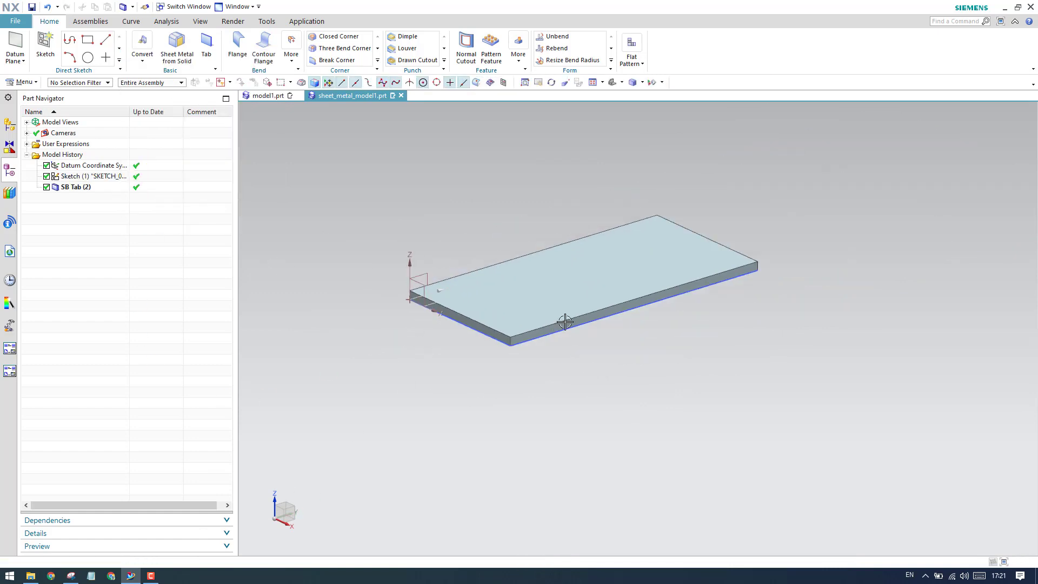
Check the side wall in the Snipping Tool reference drawing, highlight its 100 mm height dimension and return to NX.
click(71, 575)
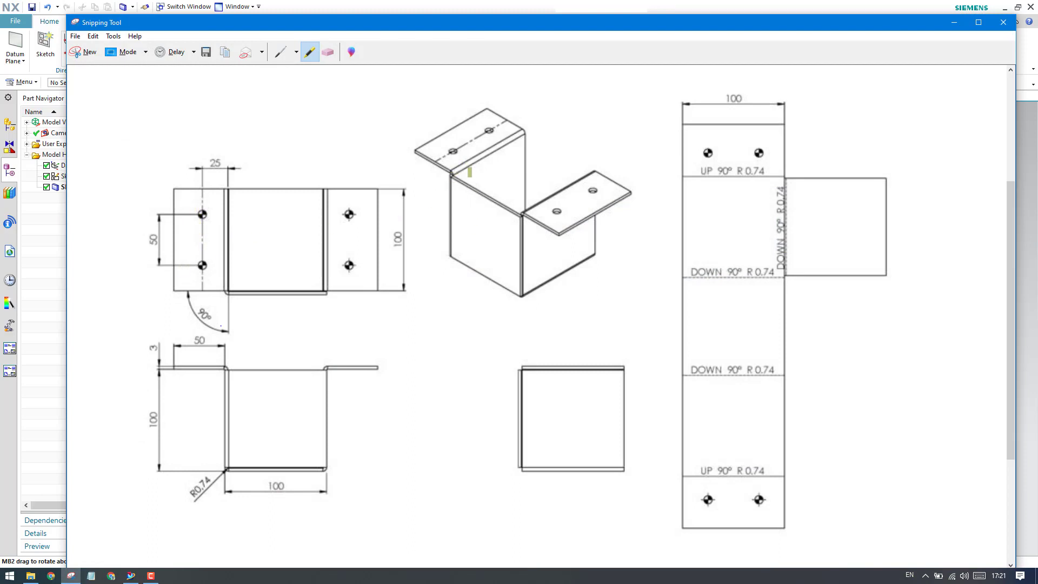
click(955, 22)
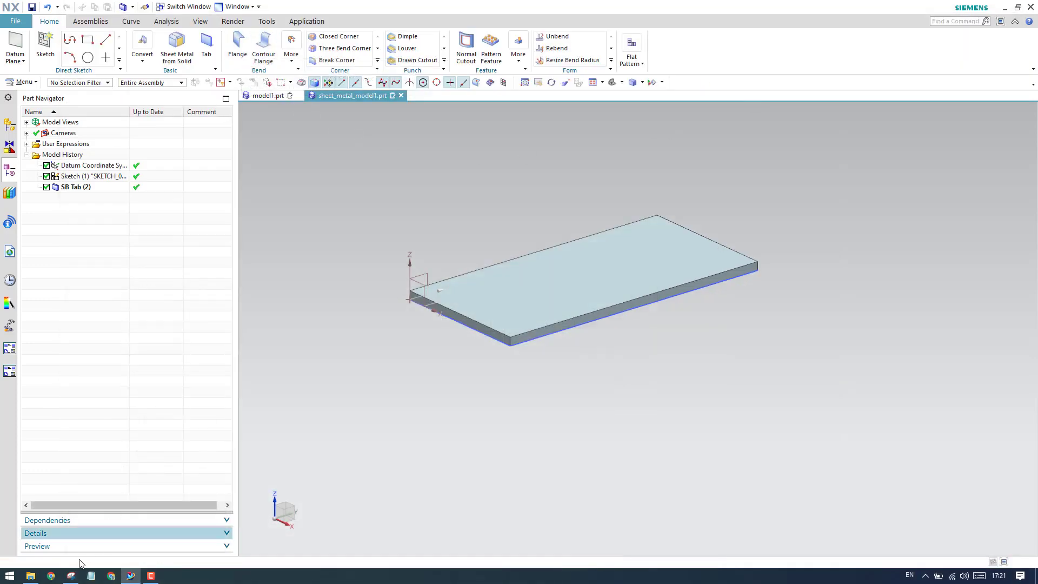
click(71, 576)
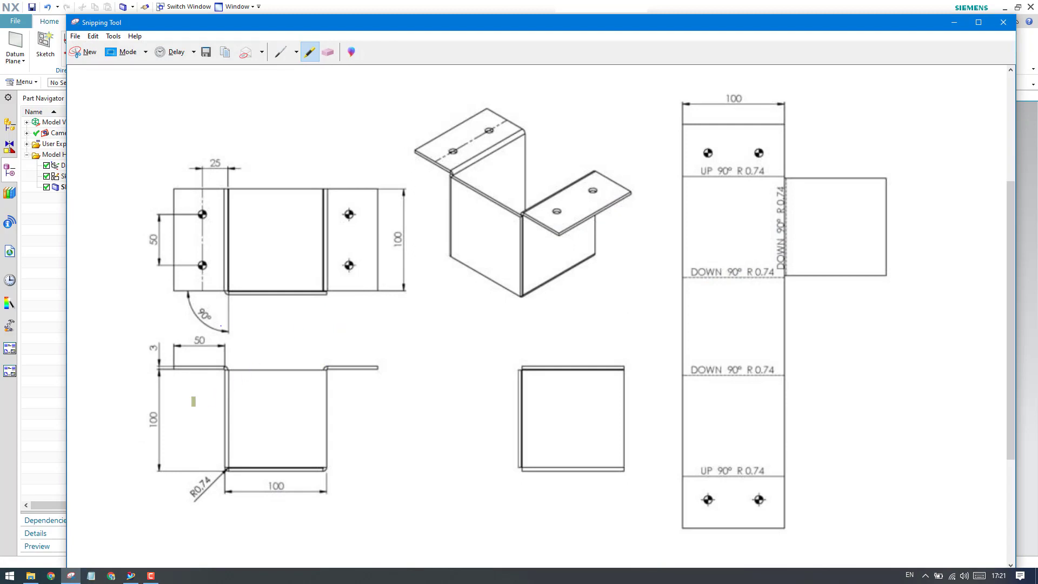
drag(154, 430, 155, 410)
click(954, 22)
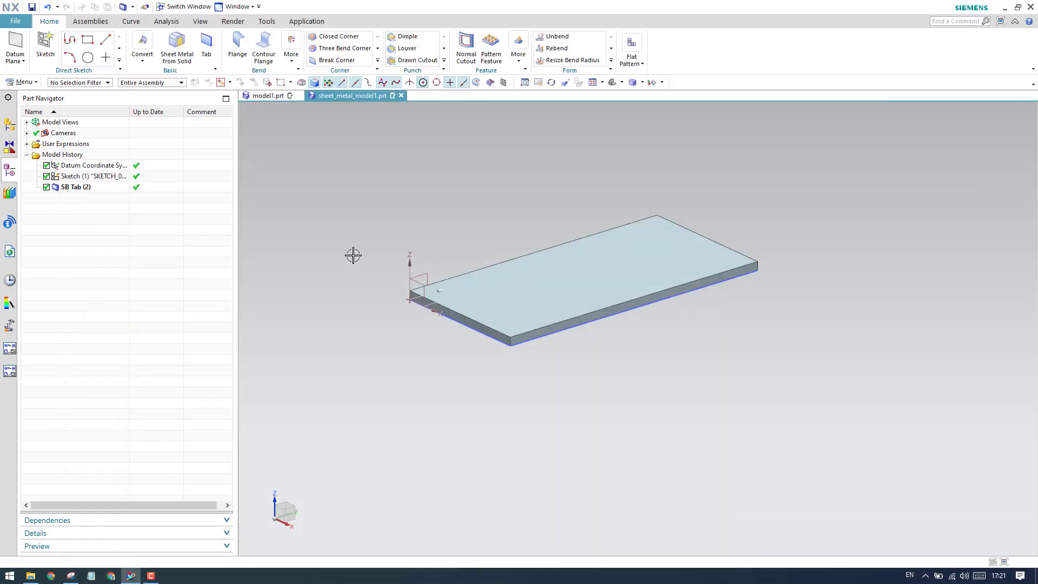
click(238, 48)
click(538, 339)
scroll(534, 364, down, 5)
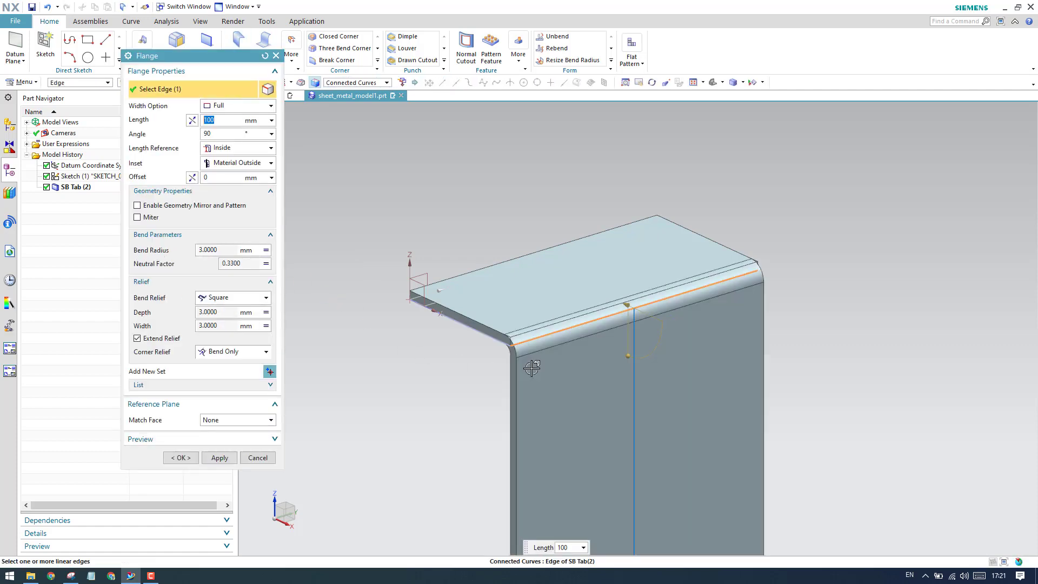
click(257, 458)
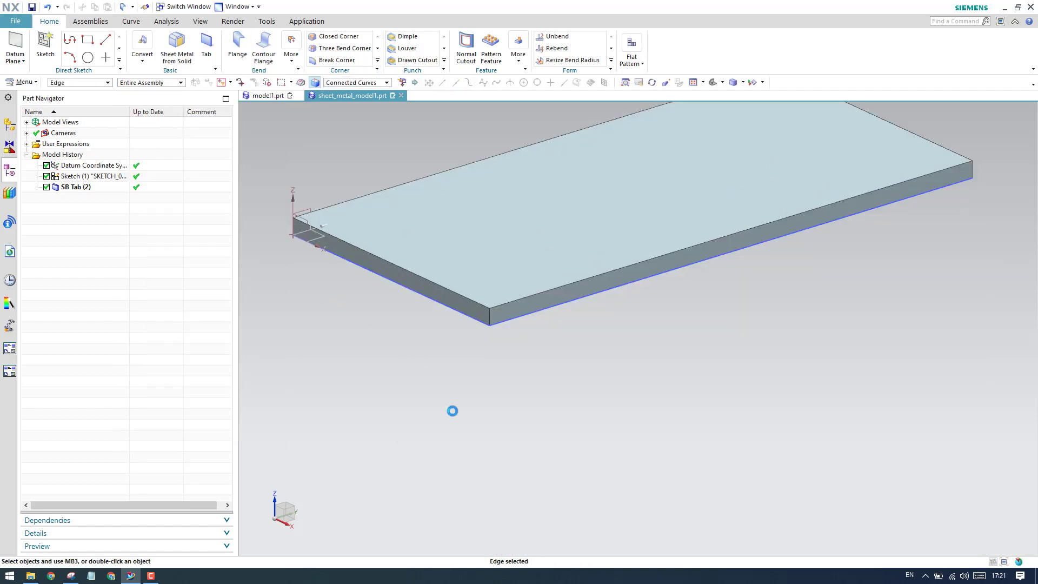
click(244, 50)
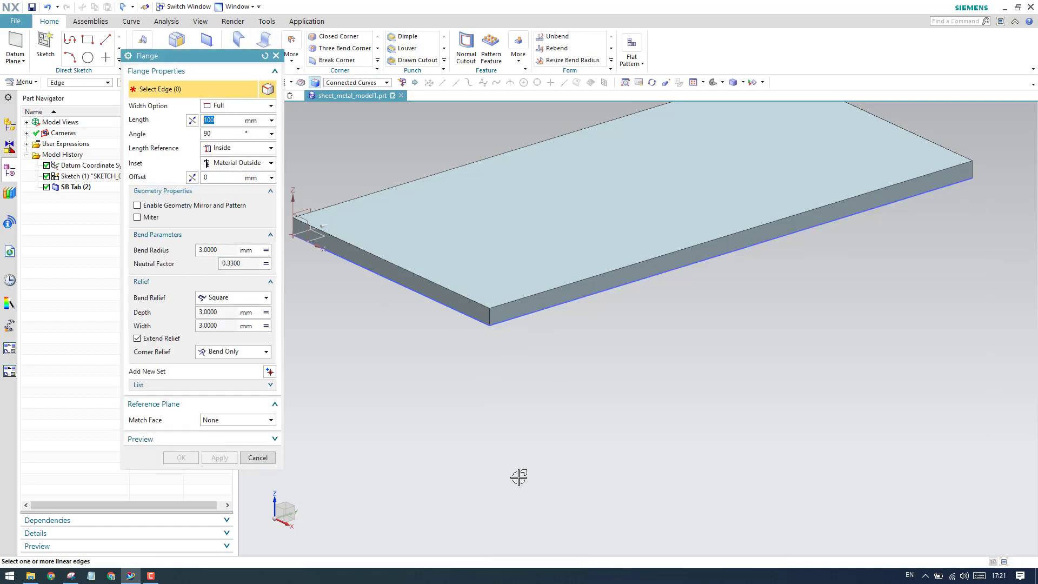
click(521, 297)
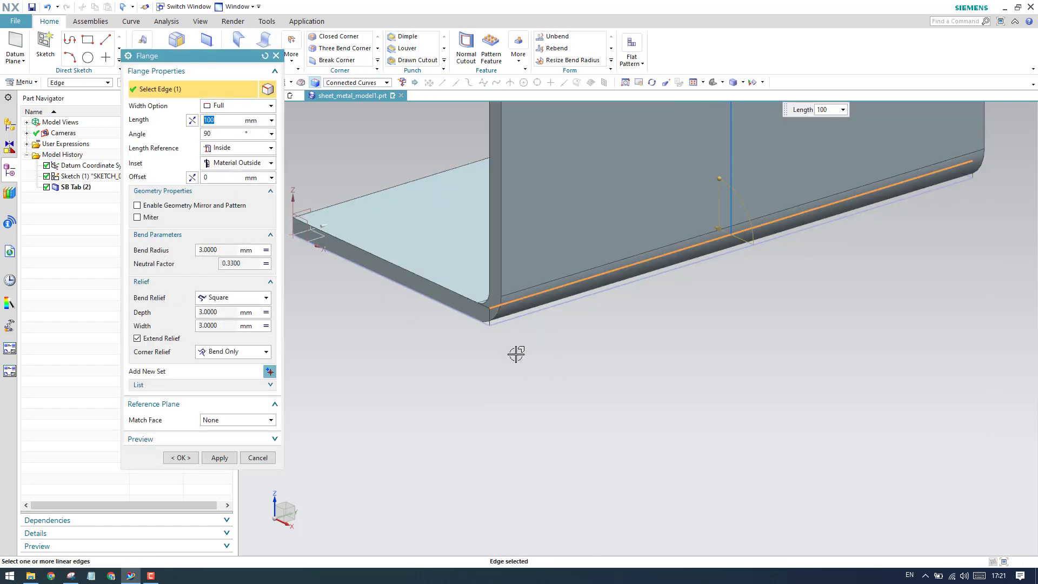
click(266, 460)
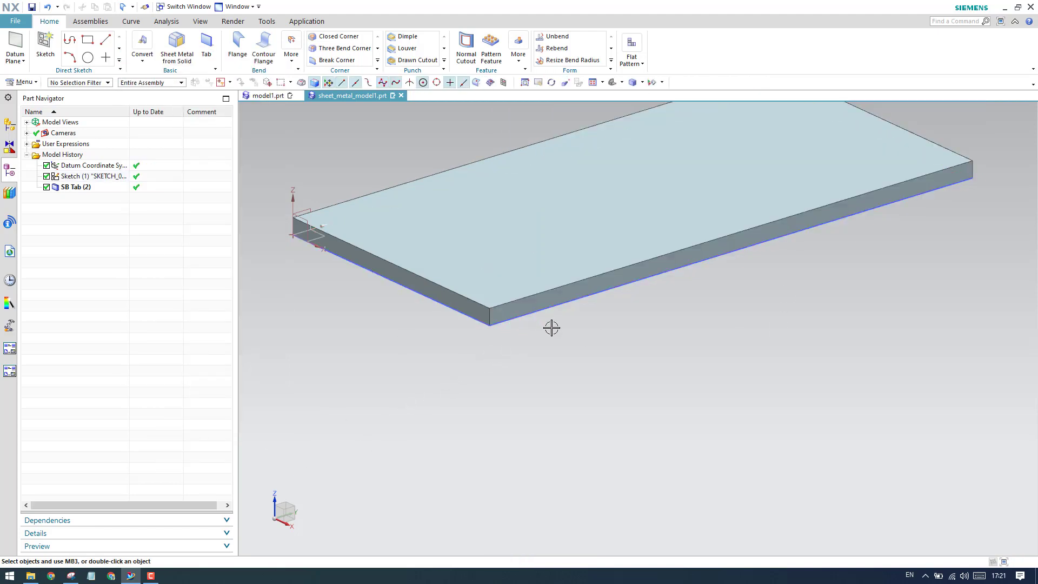
Start a Flange with its settings reset to defaults and select the tab's lower 100 mm edge opposite the Y axis.
click(238, 50)
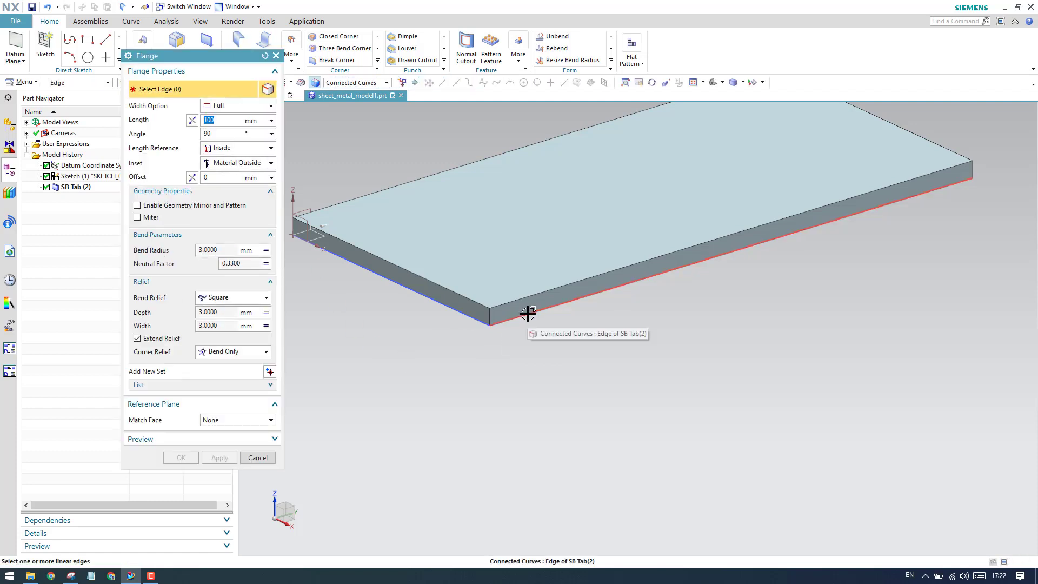
click(571, 286)
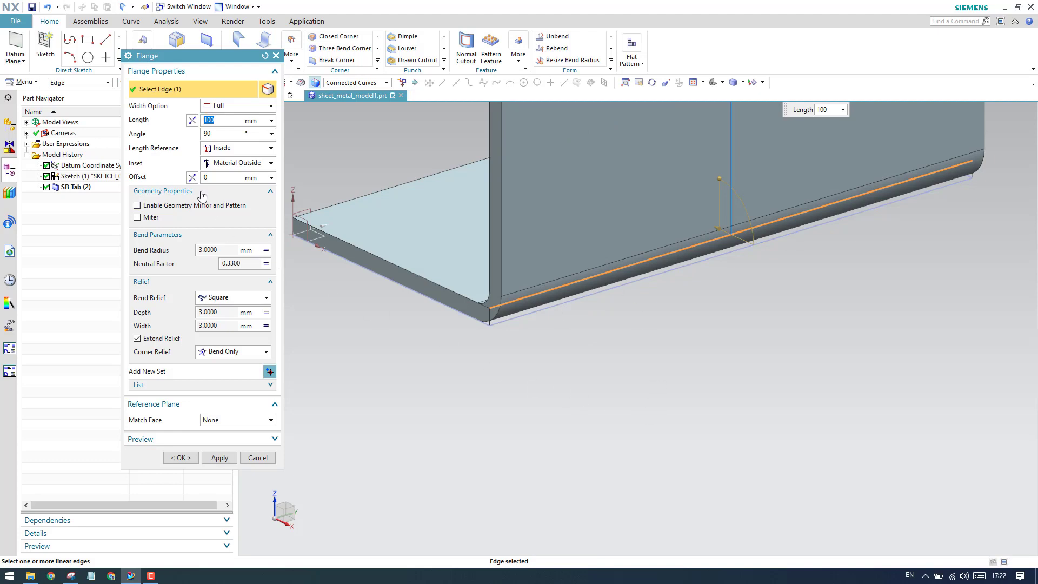
click(192, 119)
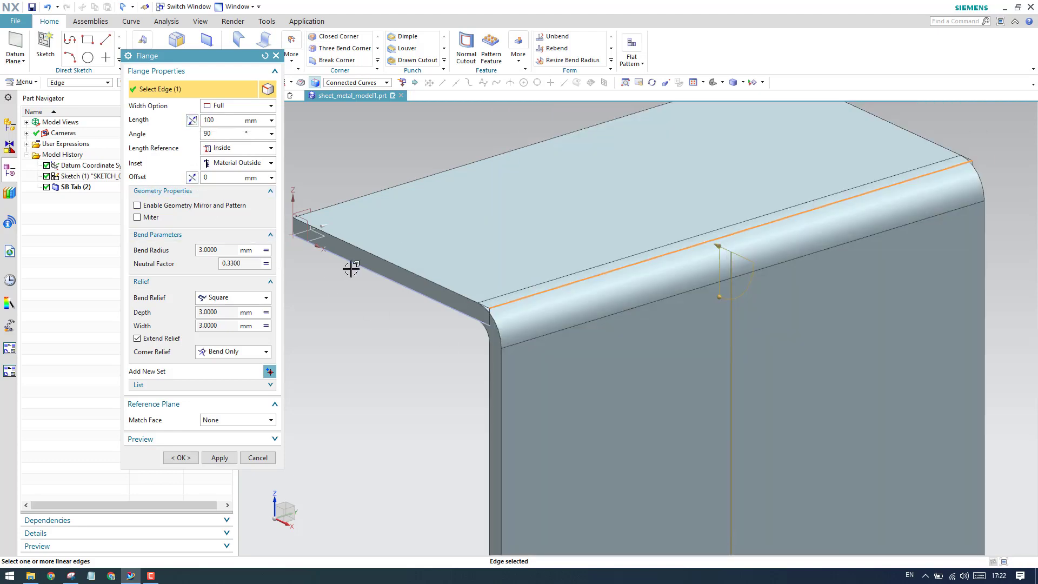
click(265, 56)
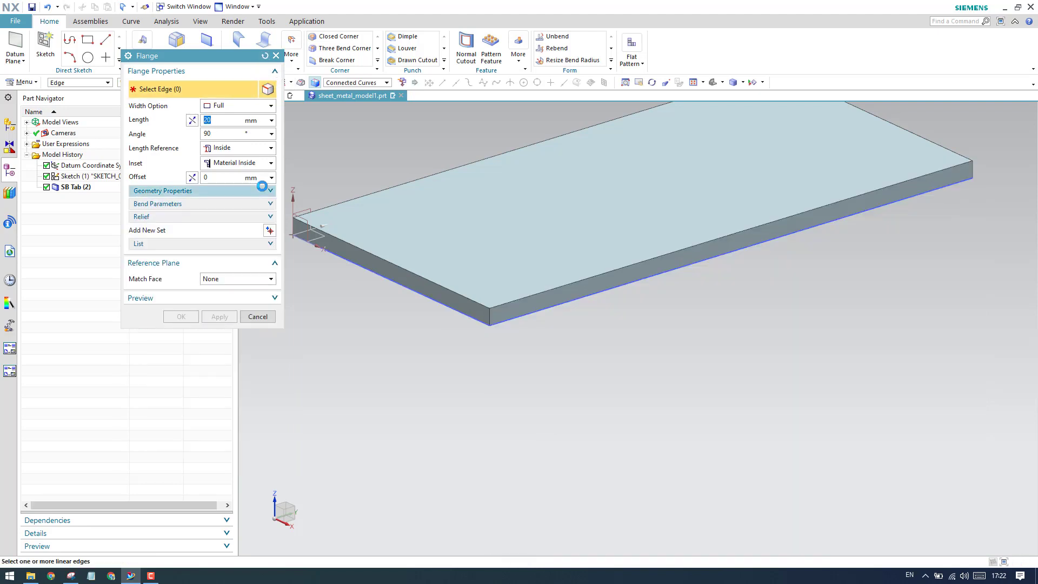
click(521, 313)
Try the Outside length reference on the flange in front view, compare it at the bend, and restore Inside.
middle_drag(427, 294, 458, 310)
key(F8)
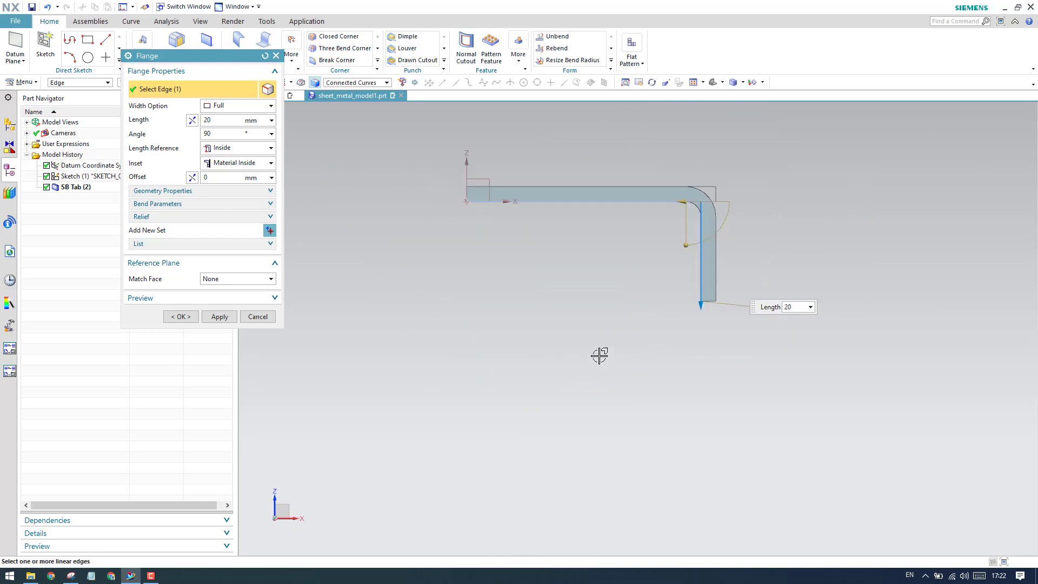
scroll(600, 355, down, 1)
scroll(679, 279, up, 4)
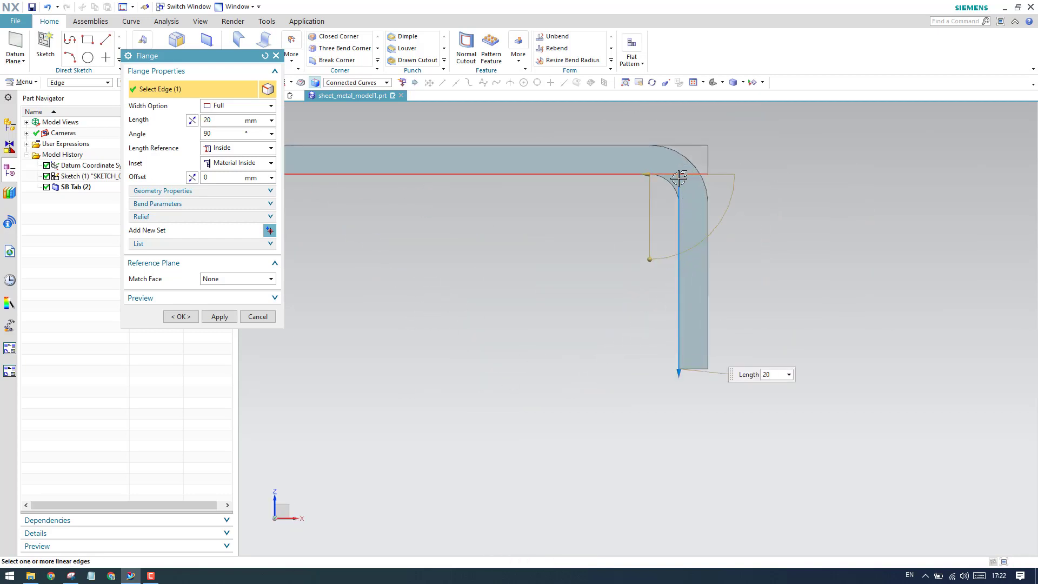
scroll(586, 226, down, 1)
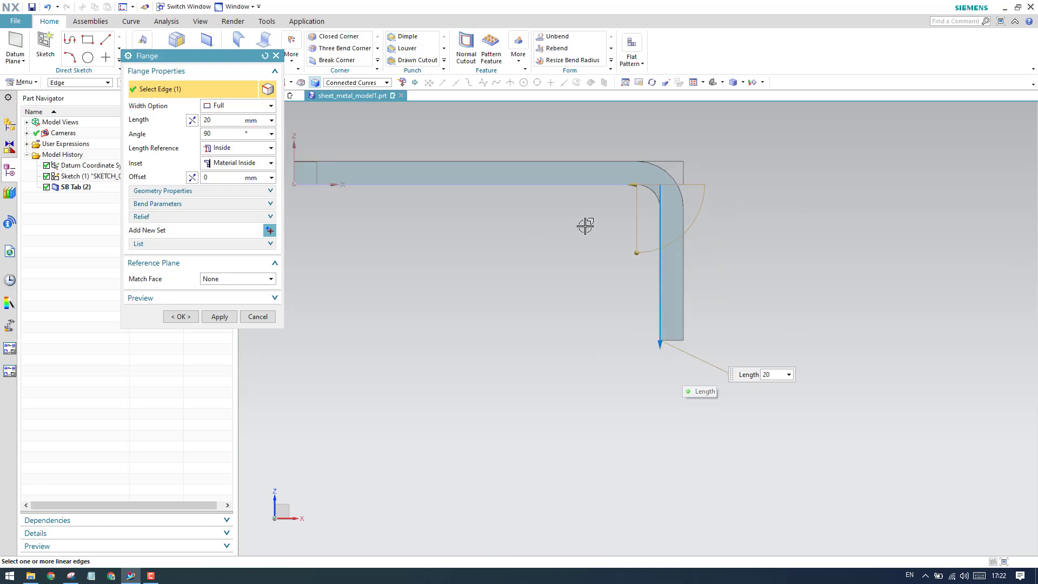
scroll(585, 227, down, 1)
click(239, 149)
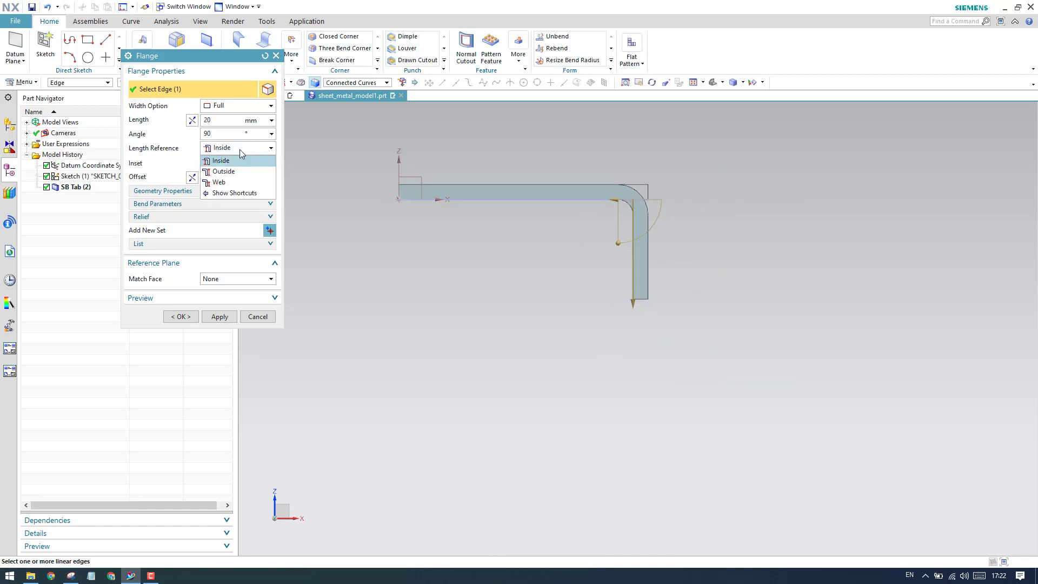
click(241, 173)
scroll(638, 225, up, 5)
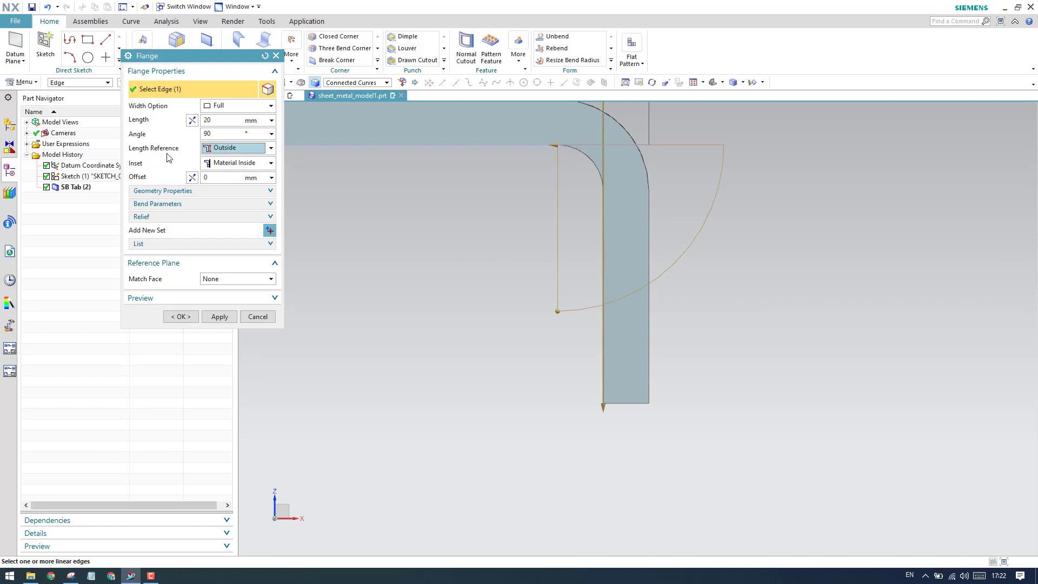
scroll(651, 317, down, 1)
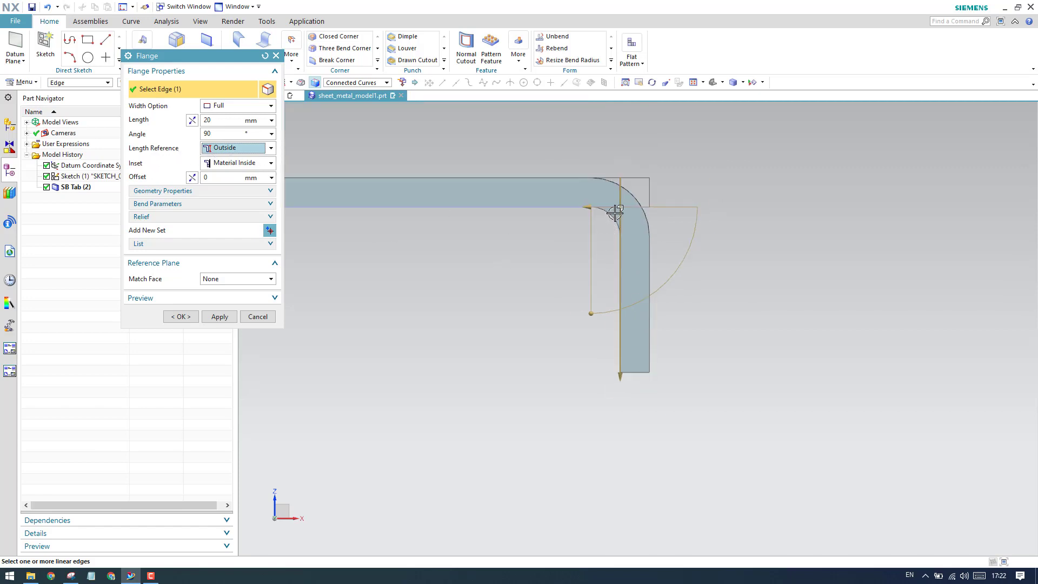
click(211, 148)
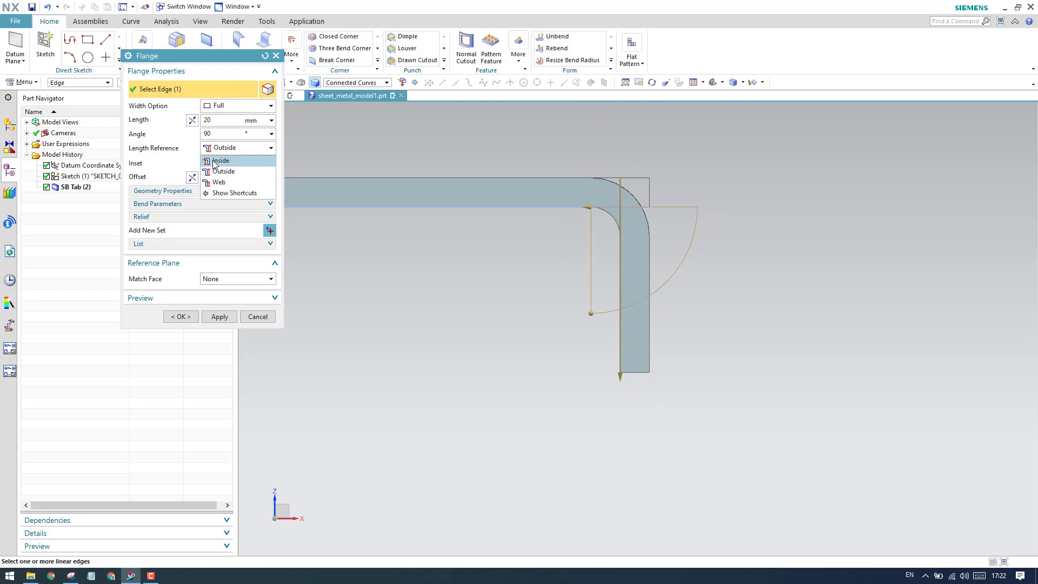
click(228, 161)
scroll(622, 254, down, 5)
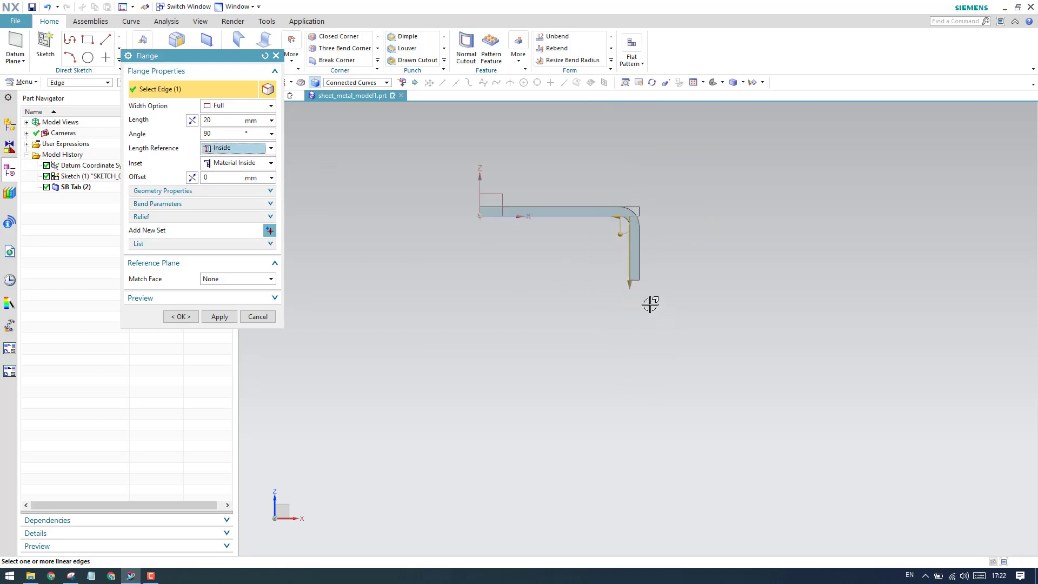
Set the downward flange's length to 100 mm.
drag(630, 285, 628, 405)
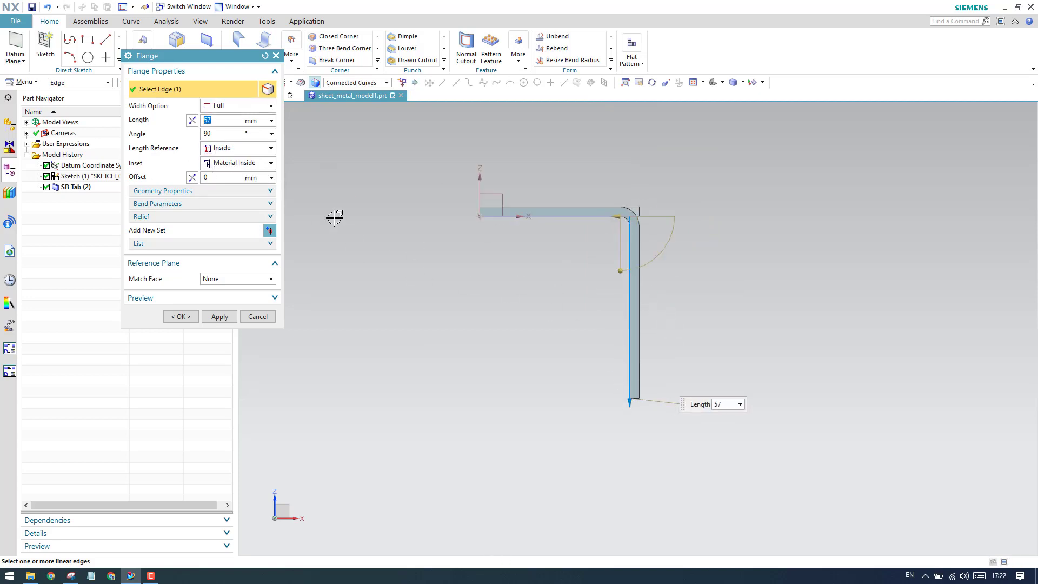
click(223, 126)
text(100)
key(Return)
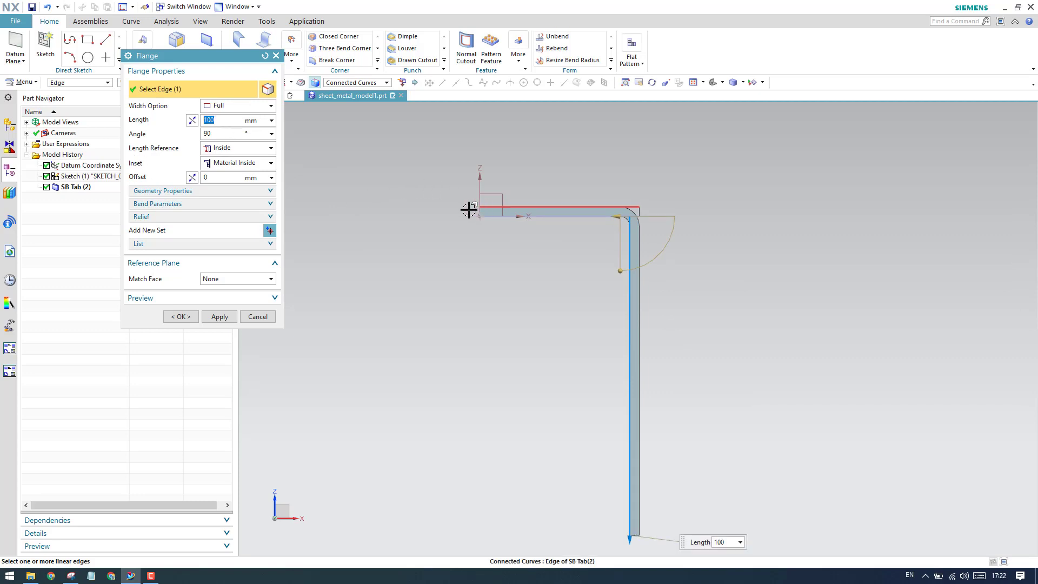
middle_drag(471, 206, 503, 222)
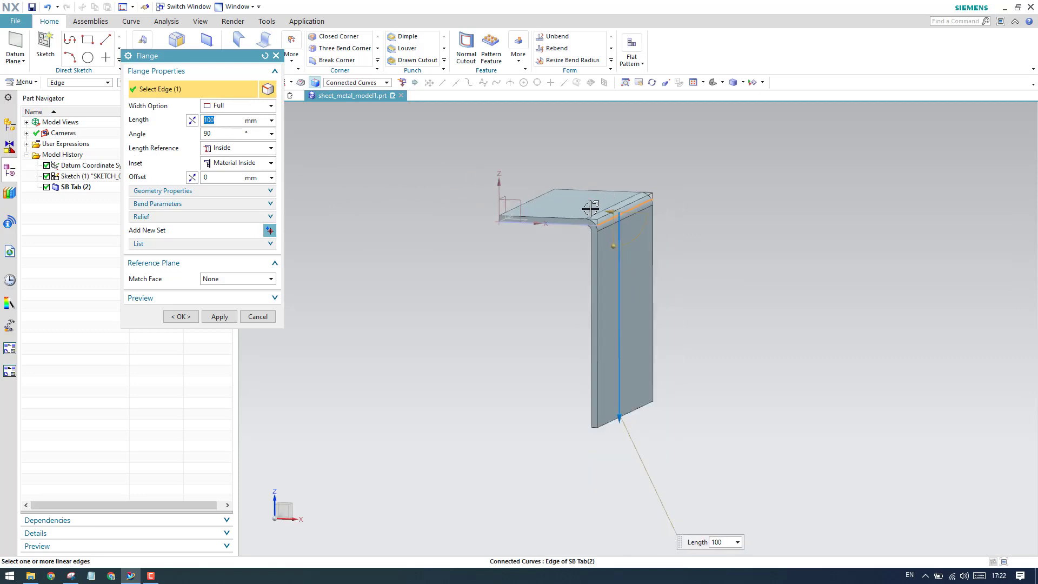
Show the flange's bend parameters, highlight the R 0.74 bend radii in the Snipping Tool reference drawing and return to NX.
click(192, 204)
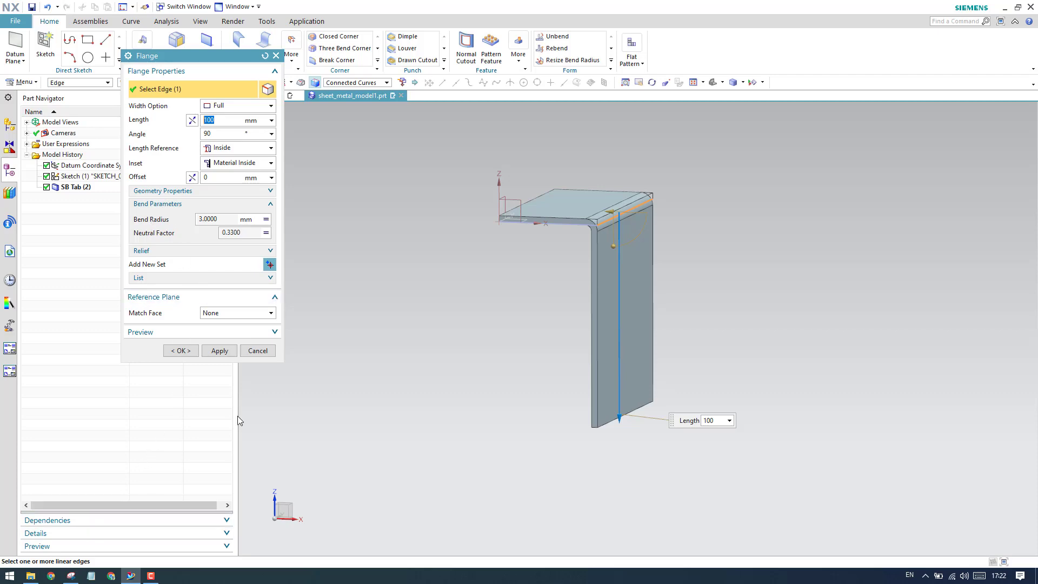
click(71, 576)
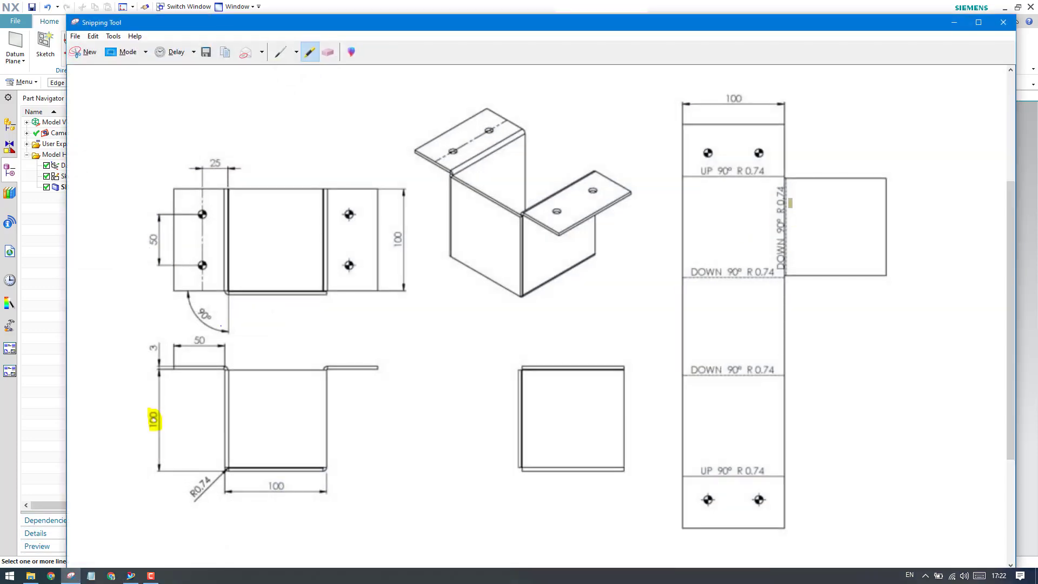
drag(740, 172, 766, 171)
drag(749, 370, 776, 371)
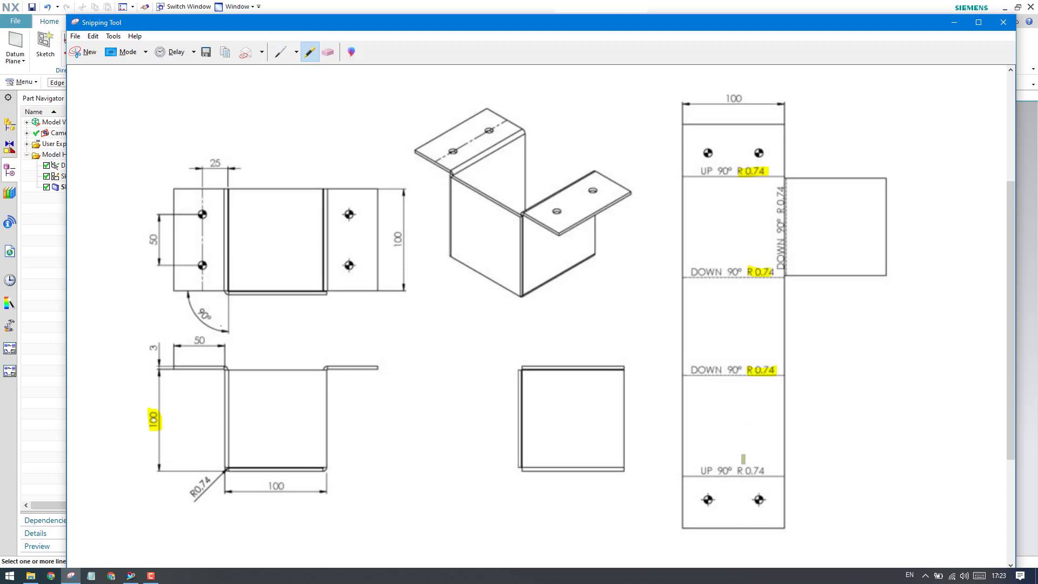
click(960, 10)
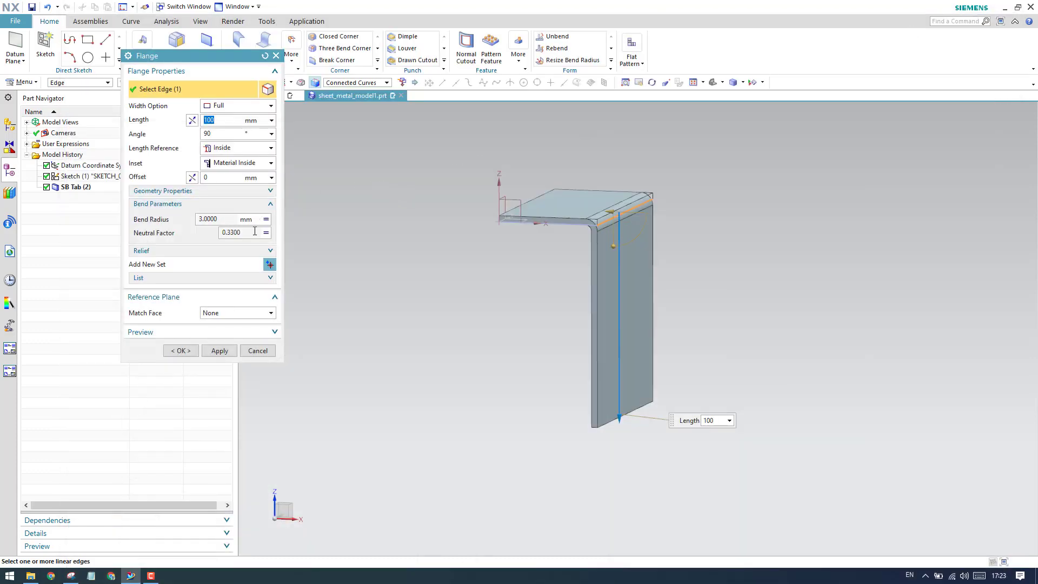
Override the flange's bend radius with a local value of 0.74 mm and create the flange.
click(266, 219)
click(286, 232)
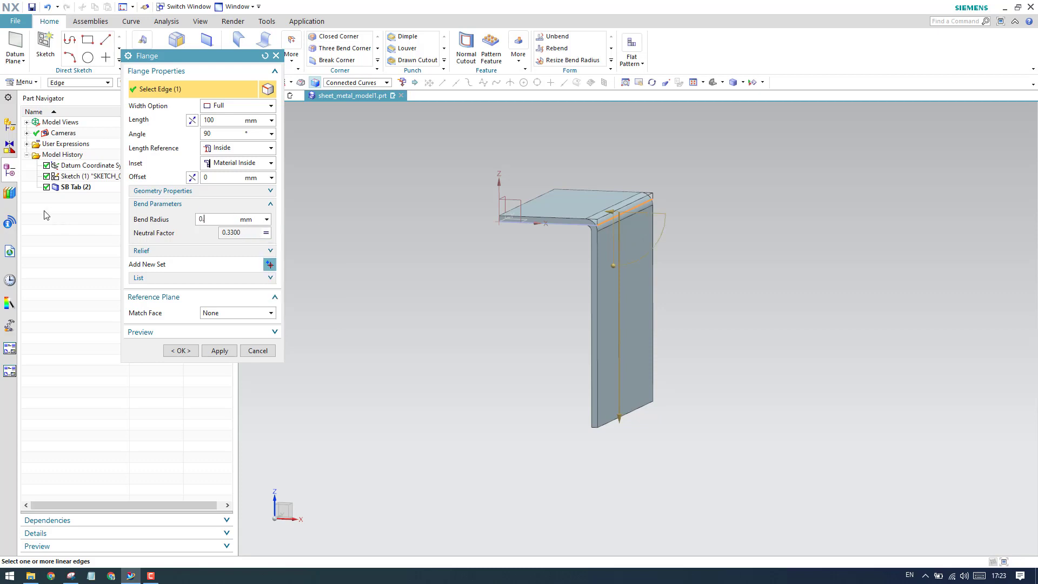
key(Return)
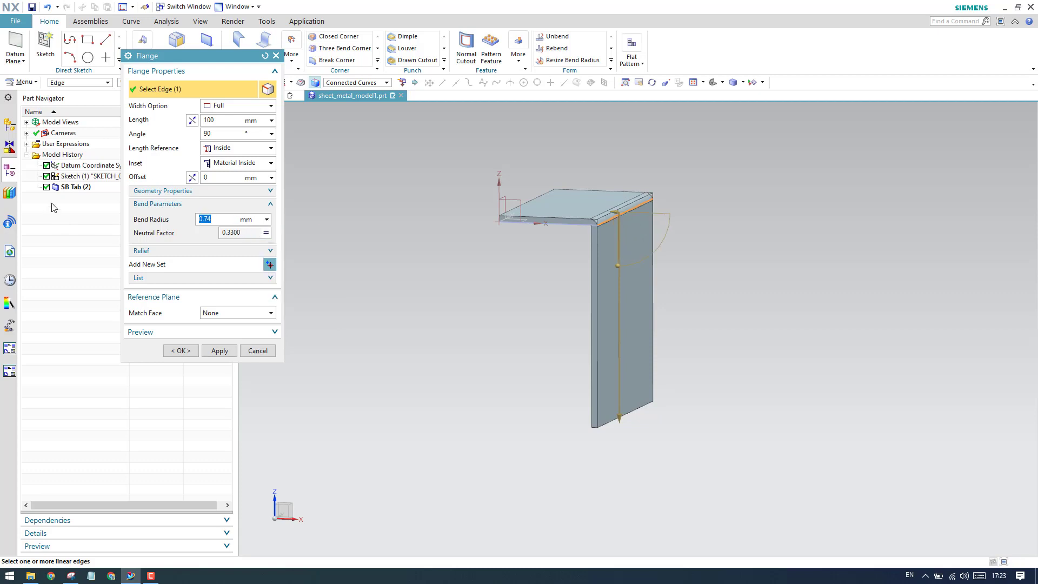
click(181, 351)
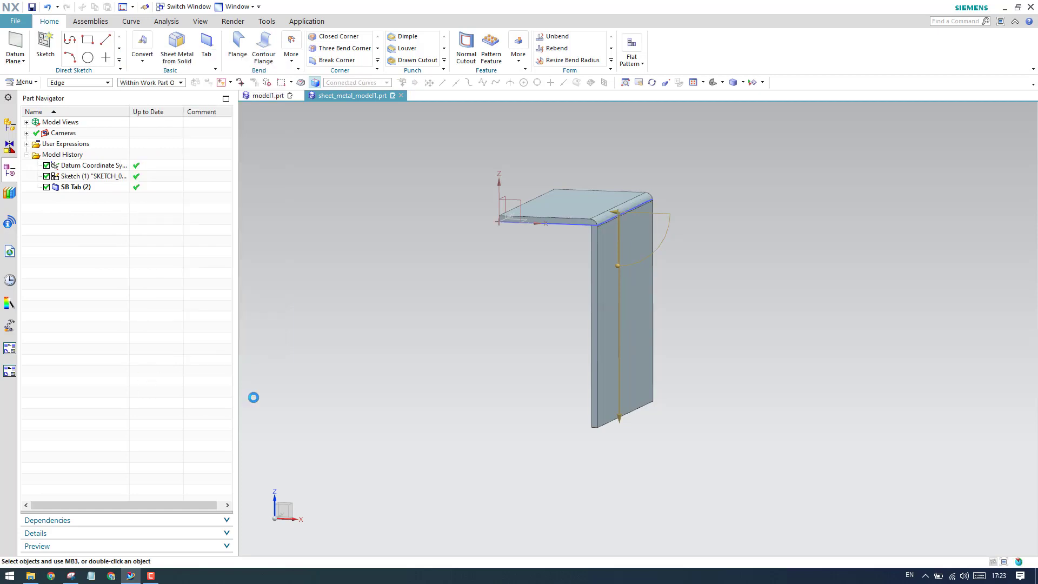
Examine the bend between the tab and the new side wall in front view and at an angle.
key(ctrl+alt+f)
scroll(627, 244, up, 8)
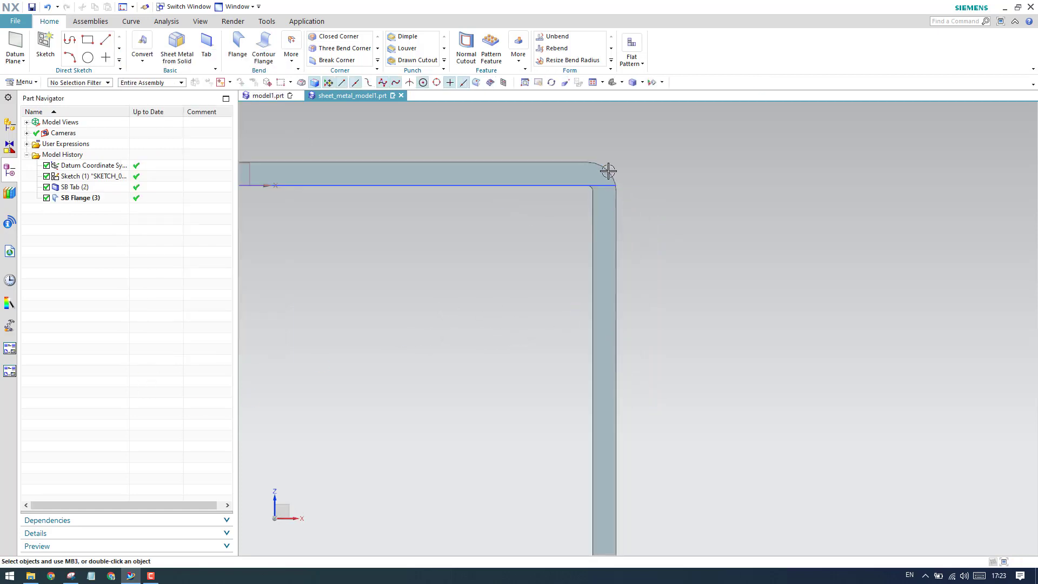
middle_drag(571, 204, 594, 212)
scroll(594, 211, down, 8)
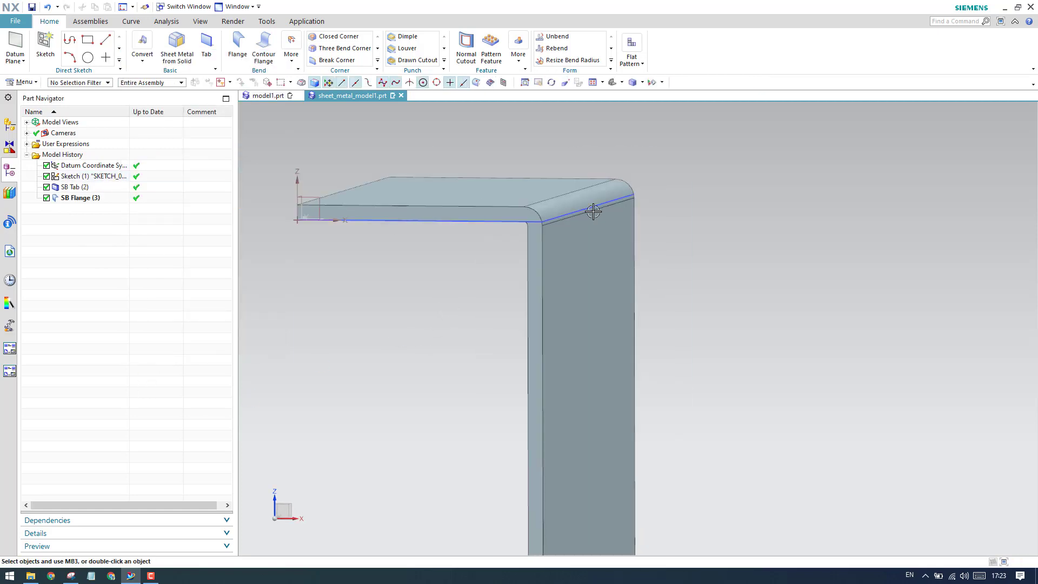
double_click(568, 225)
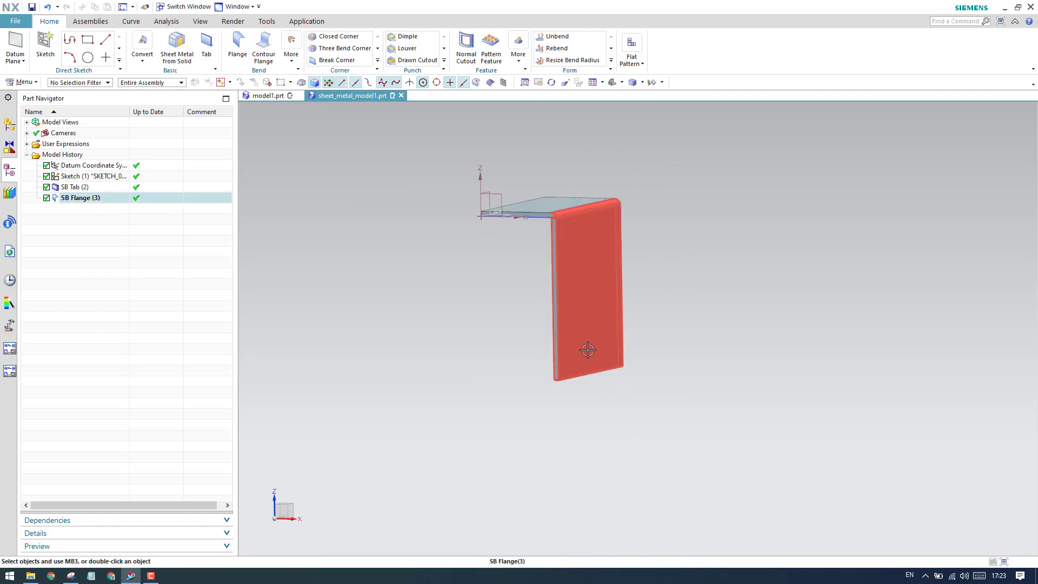
key(Escape)
middle_drag(510, 297, 510, 306)
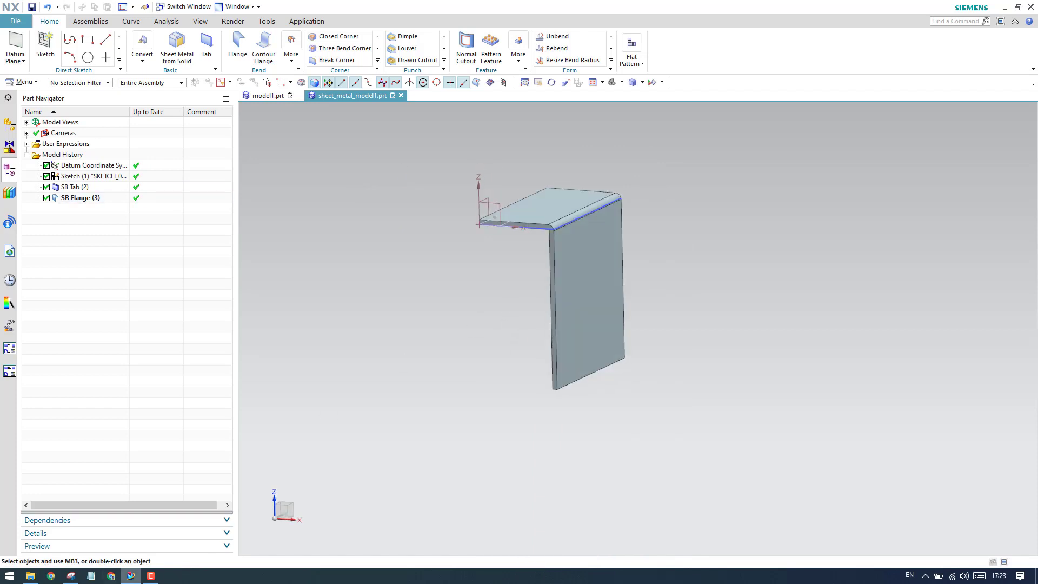
Highlight the closing wall's edge and the 100 mm bottom width in the Snipping Tool reference drawing, and return to NX.
click(71, 576)
drag(237, 295, 314, 290)
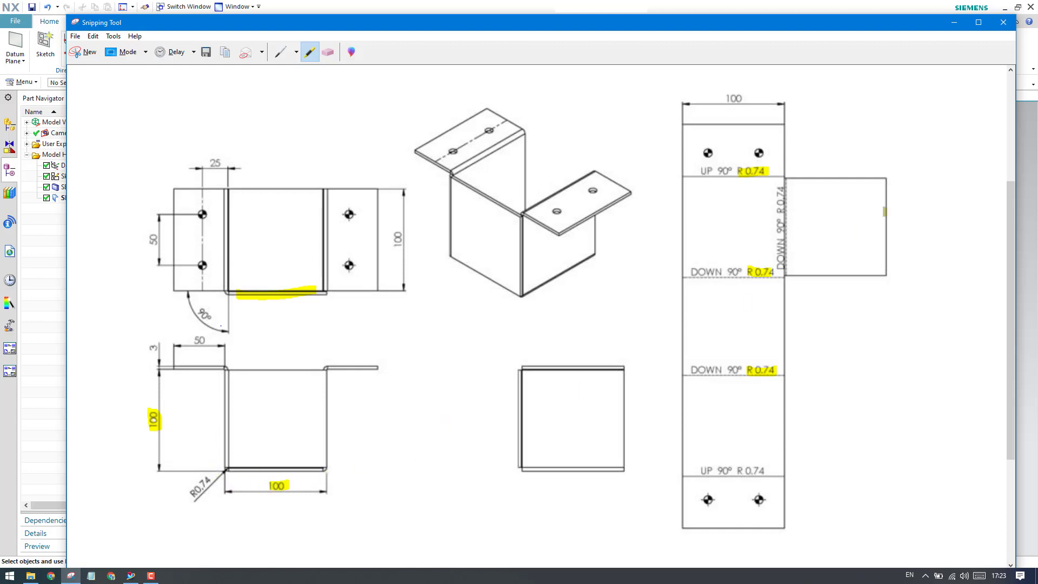
click(954, 23)
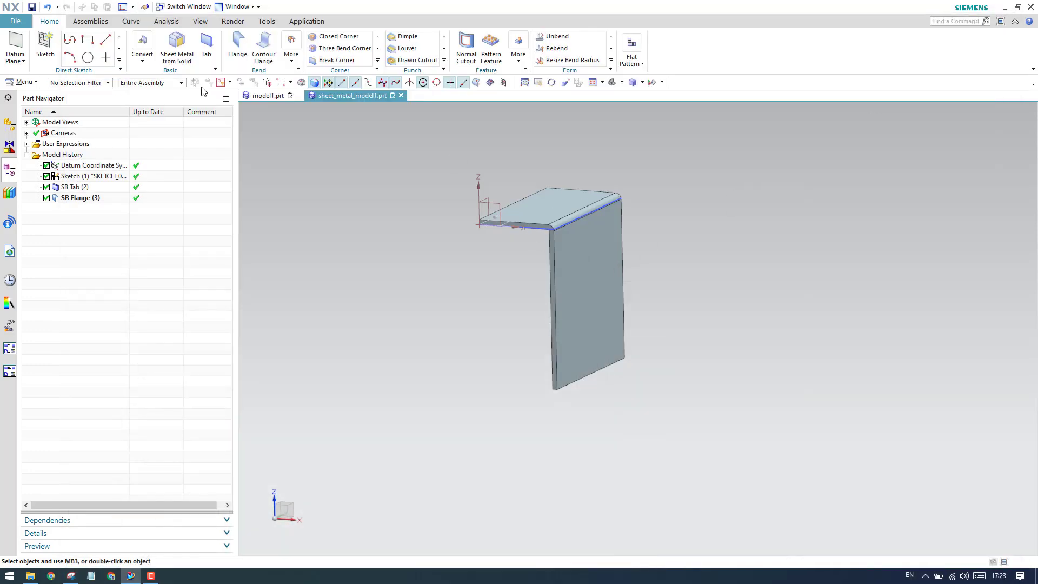
Start a 100 mm, 90° flange on the side wall's lower edge, extending away from the base tab, and inspect its preview in front view.
click(236, 47)
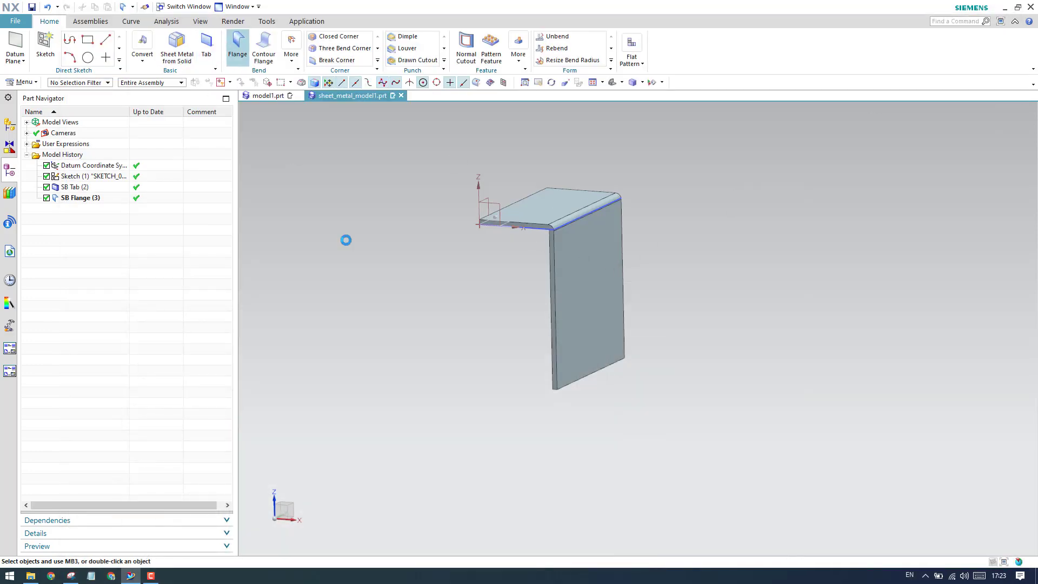
click(577, 379)
middle_drag(569, 440, 612, 417)
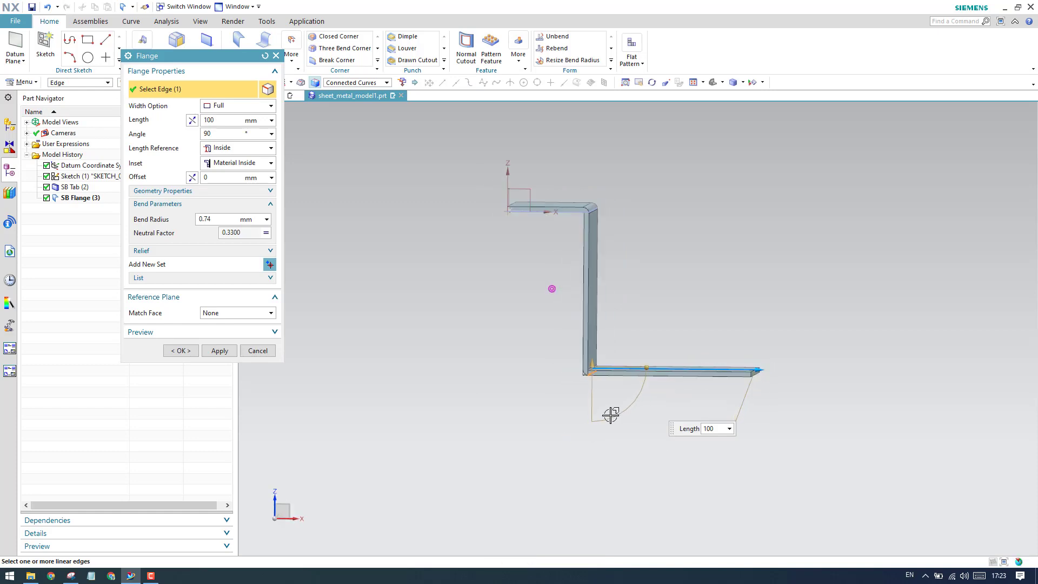
key(F8)
scroll(657, 366, up, 4)
scroll(482, 355, down, 2)
scroll(630, 394, down, 2)
scroll(626, 395, up, 3)
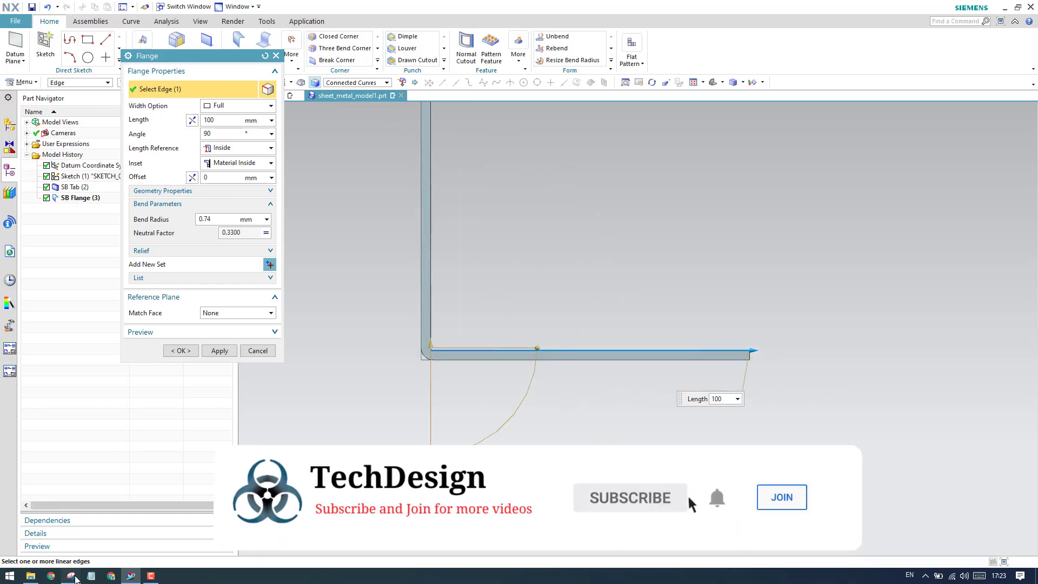
Check the bottom width in the Snipping Tool drawing, return to NX, set the flange's length reference to Outside and create the flange.
click(70, 576)
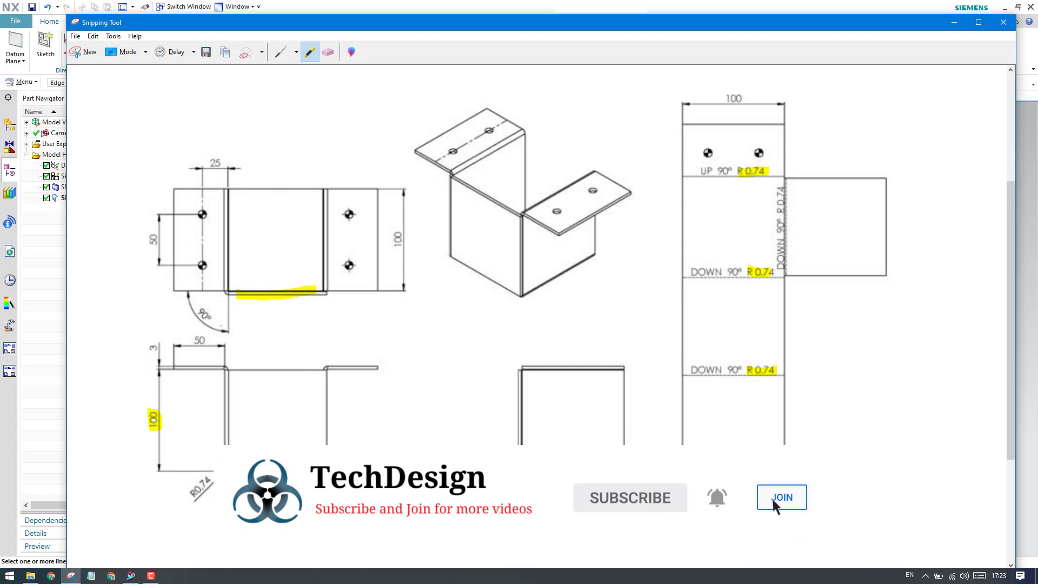
click(954, 23)
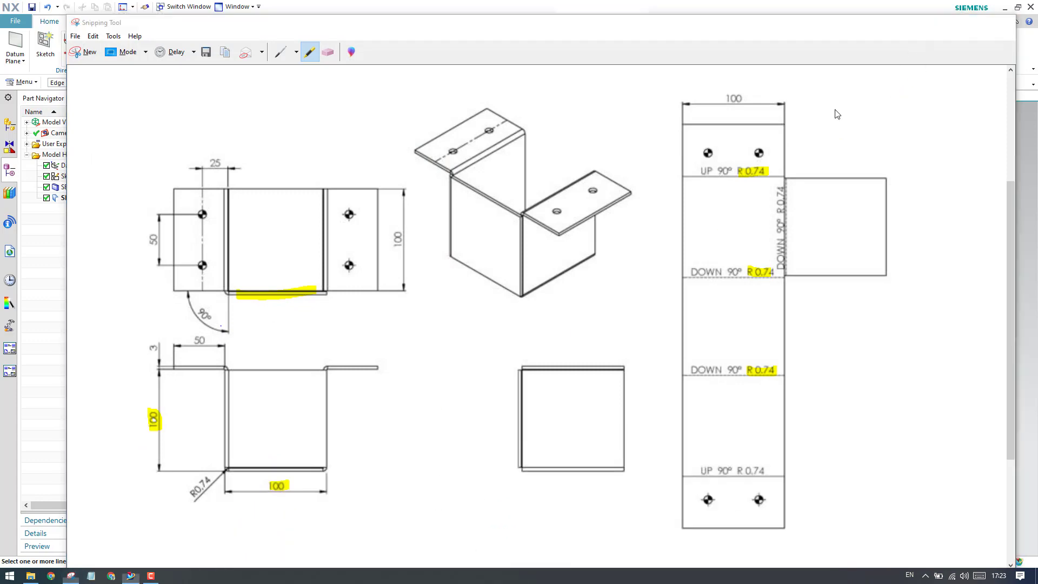
scroll(429, 352, up, 3)
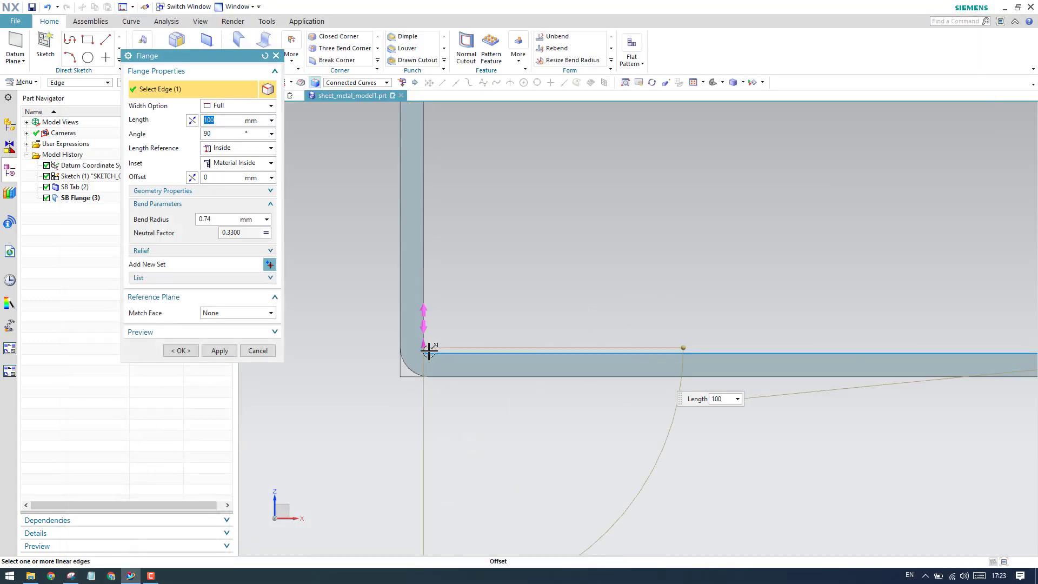
click(245, 150)
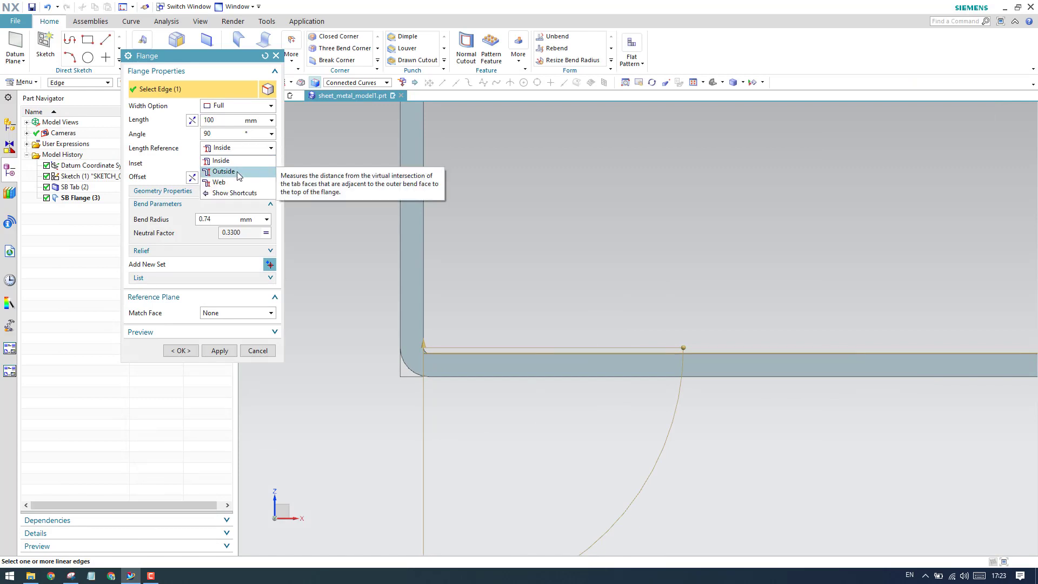
click(239, 161)
click(241, 154)
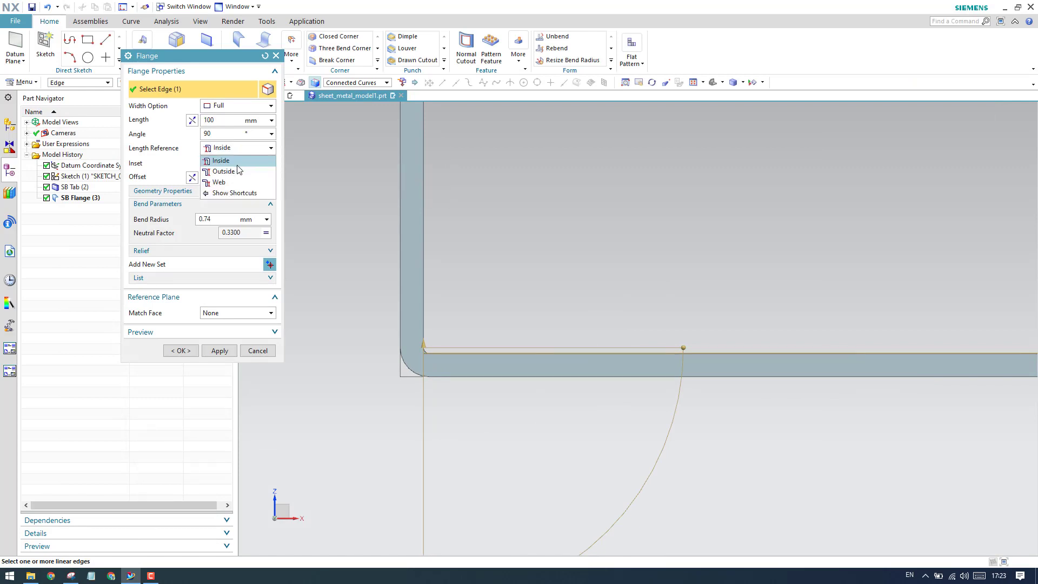
click(240, 172)
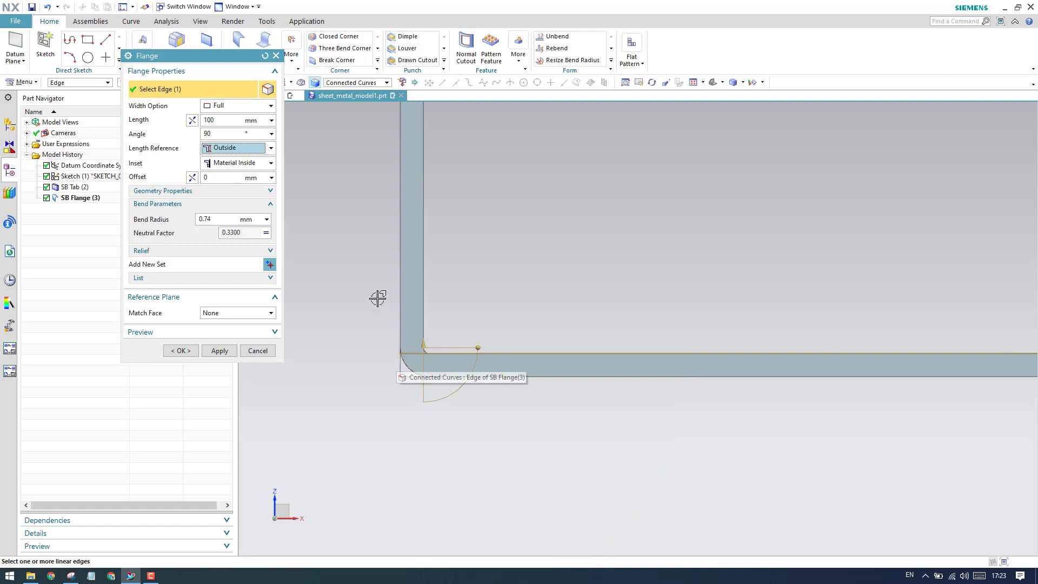
scroll(375, 297, up, 5)
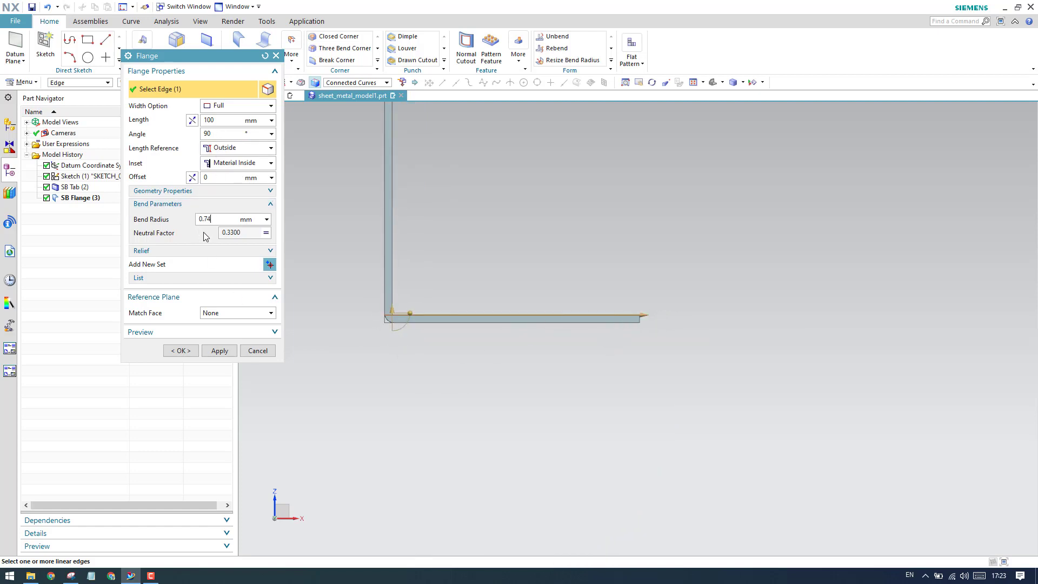
click(182, 350)
Highlight the opposite side wall's line in the front view of the Snipping Tool reference drawing and return to NX.
middle_drag(486, 314, 541, 357)
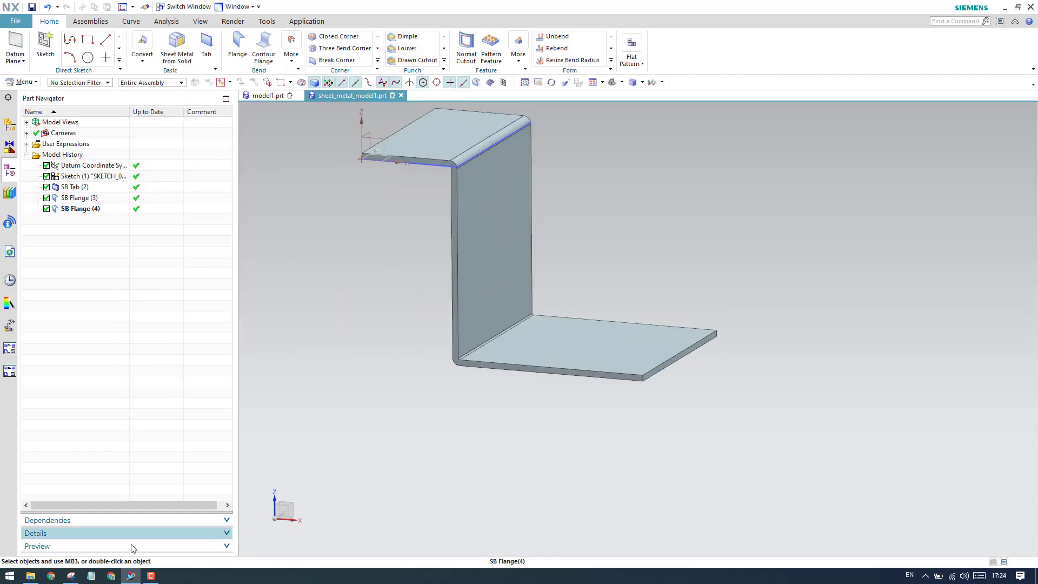
click(71, 576)
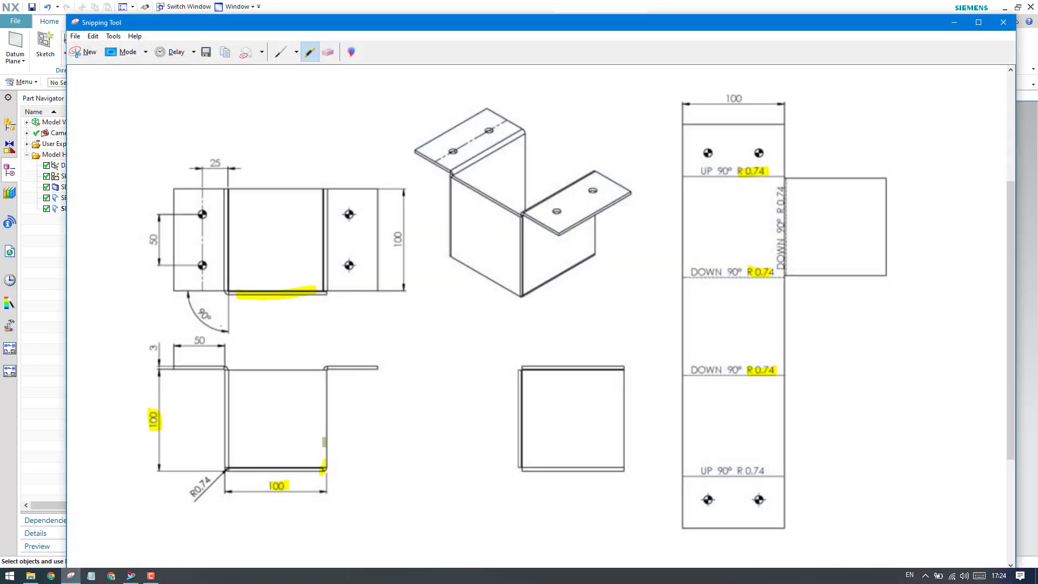
drag(324, 442, 322, 399)
click(955, 23)
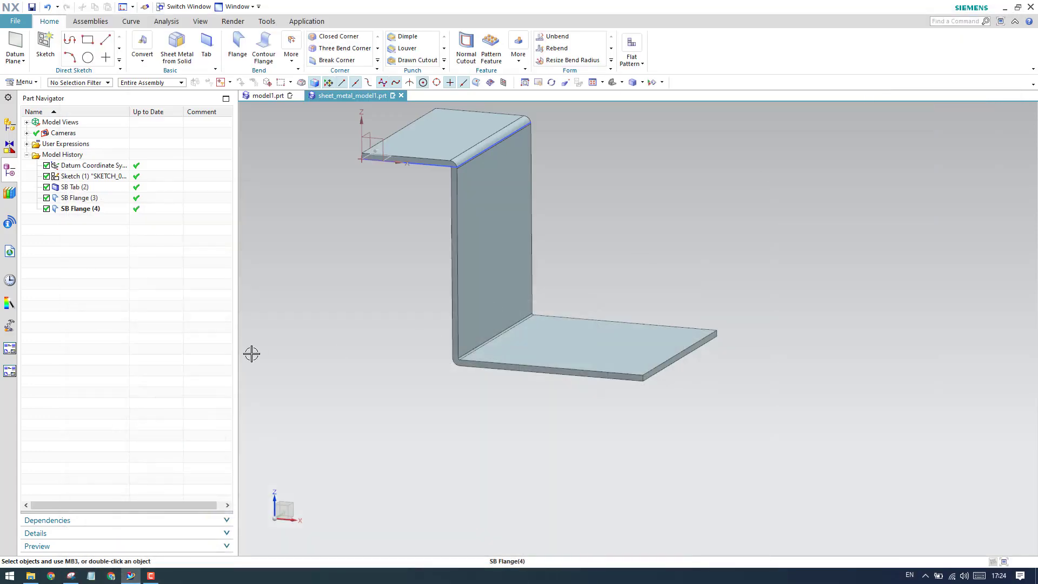
Start a 100 mm upward flange on the bottom plate's free upper edge and compare it with the Snipping Tool reference drawing.
click(237, 46)
scroll(663, 354, up, 3)
click(661, 365)
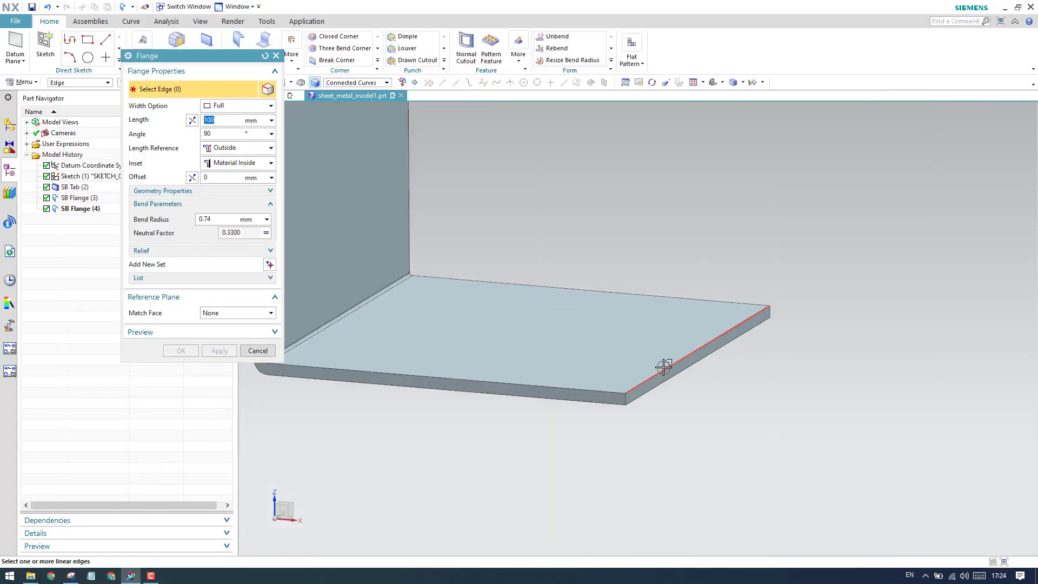
key(F8)
scroll(569, 459, down, 3)
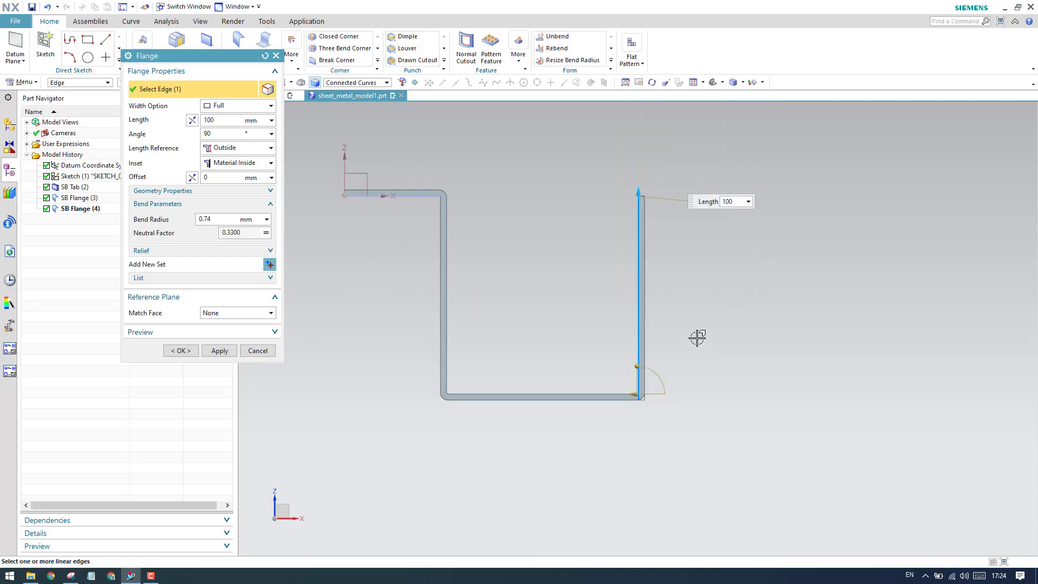
click(71, 576)
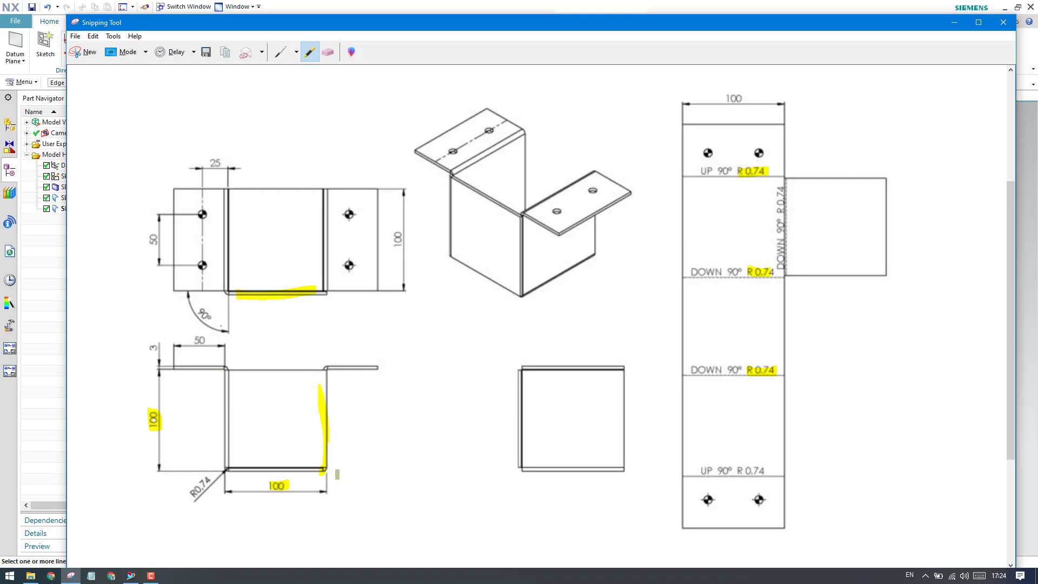
click(959, 22)
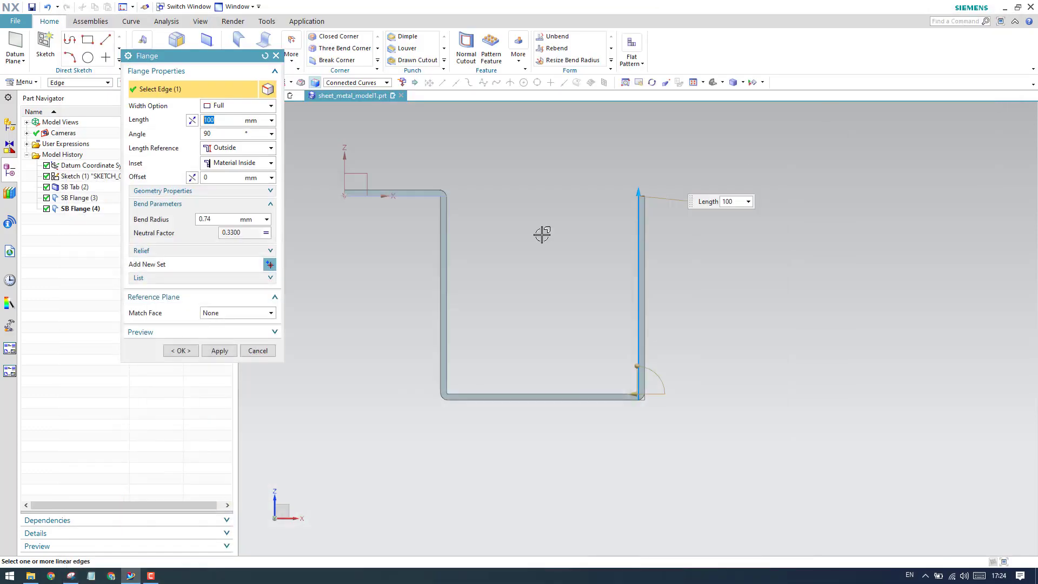
Set the second side wall's flange length reference to Inside and create the flange.
click(248, 149)
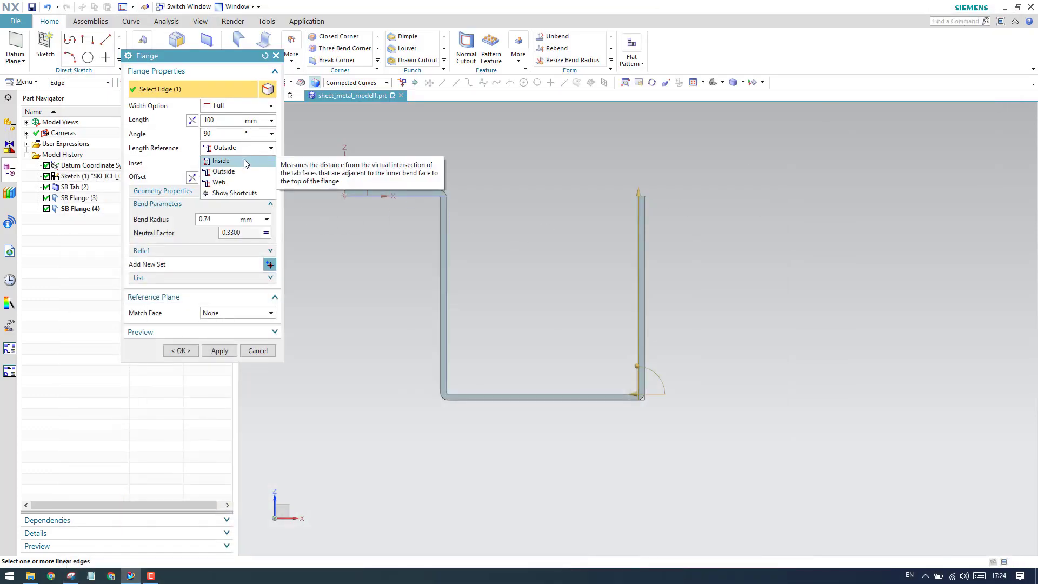
click(245, 160)
scroll(622, 190, up, 5)
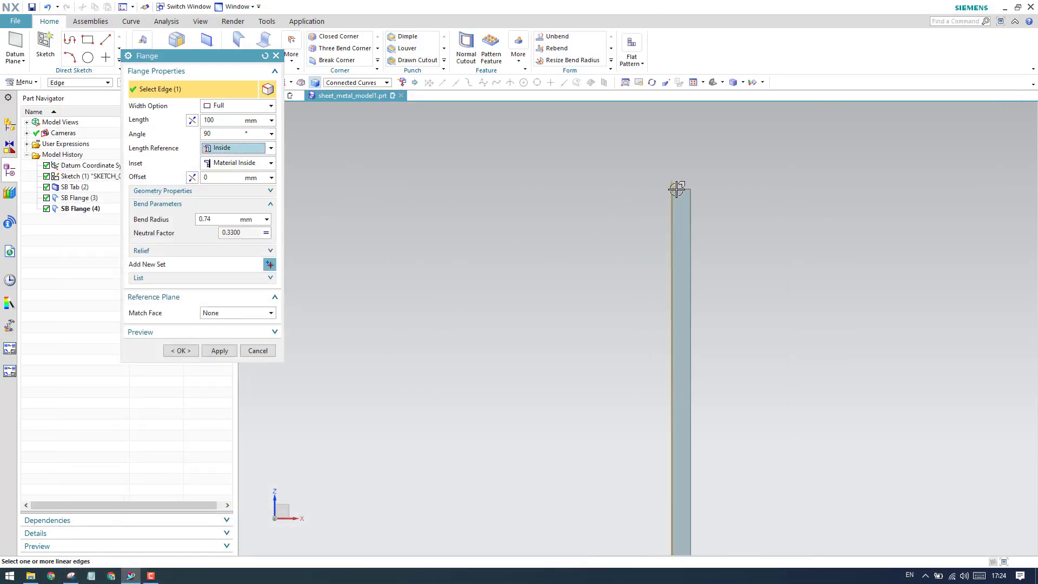
scroll(678, 189, down, 3)
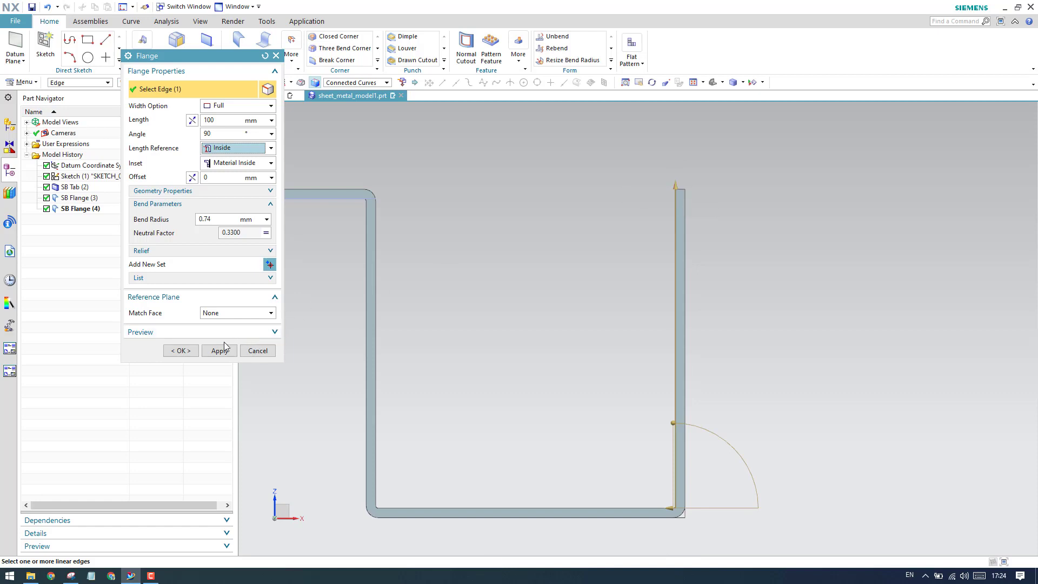
click(181, 351)
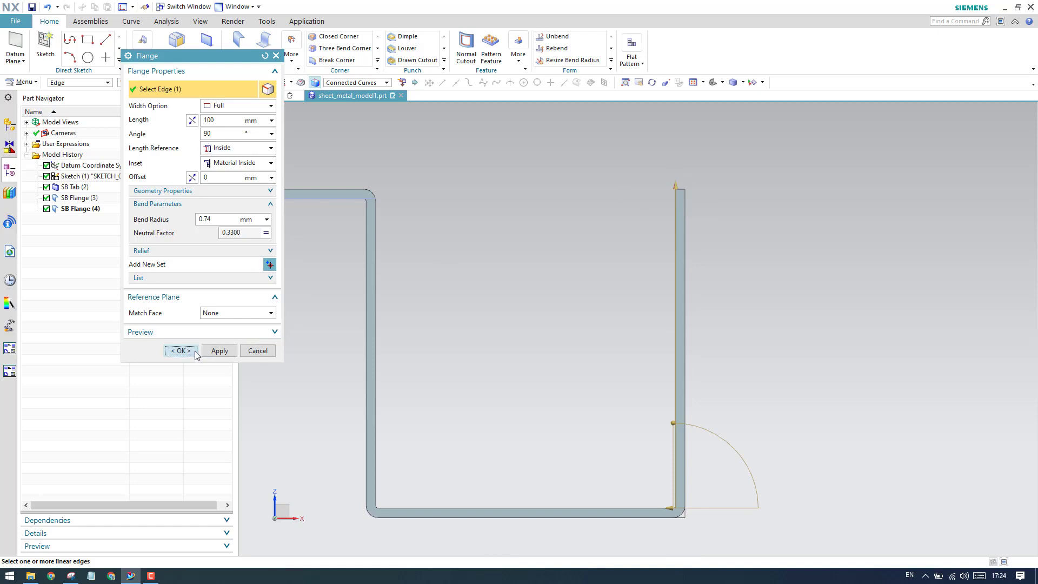
middle_drag(573, 302, 580, 295)
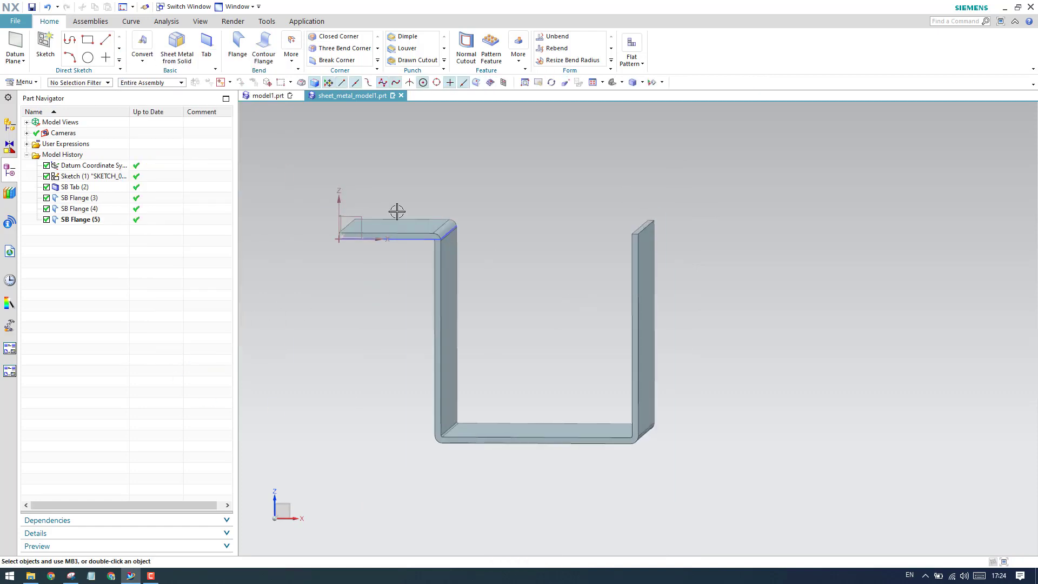
Start an outward flange on the second side wall's outer top edge and set its length to 50 mm.
scroll(662, 216, up, 2)
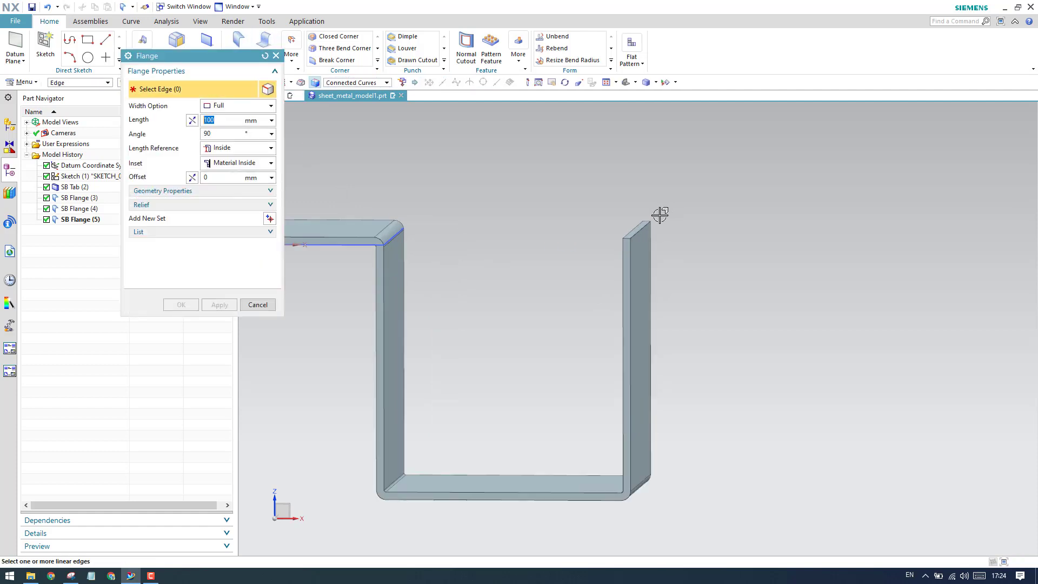
click(639, 231)
scroll(670, 297, down, 4)
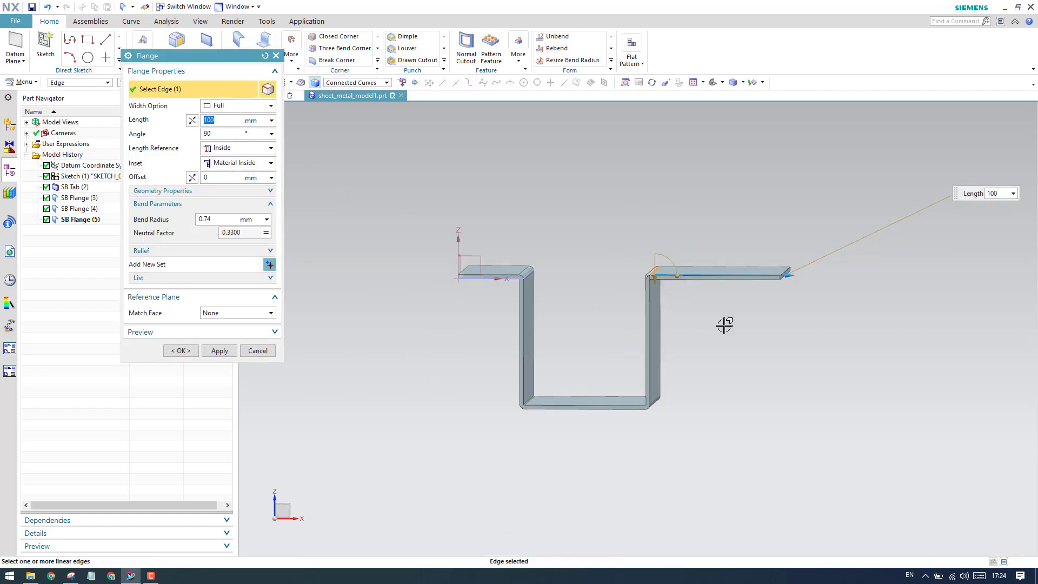
key(F8)
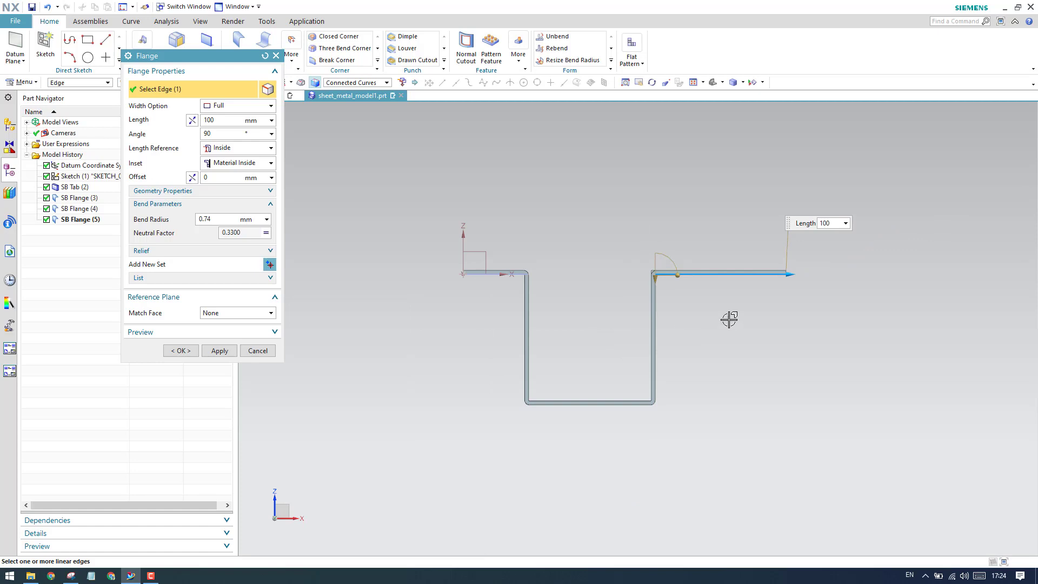
scroll(814, 279, up, 3)
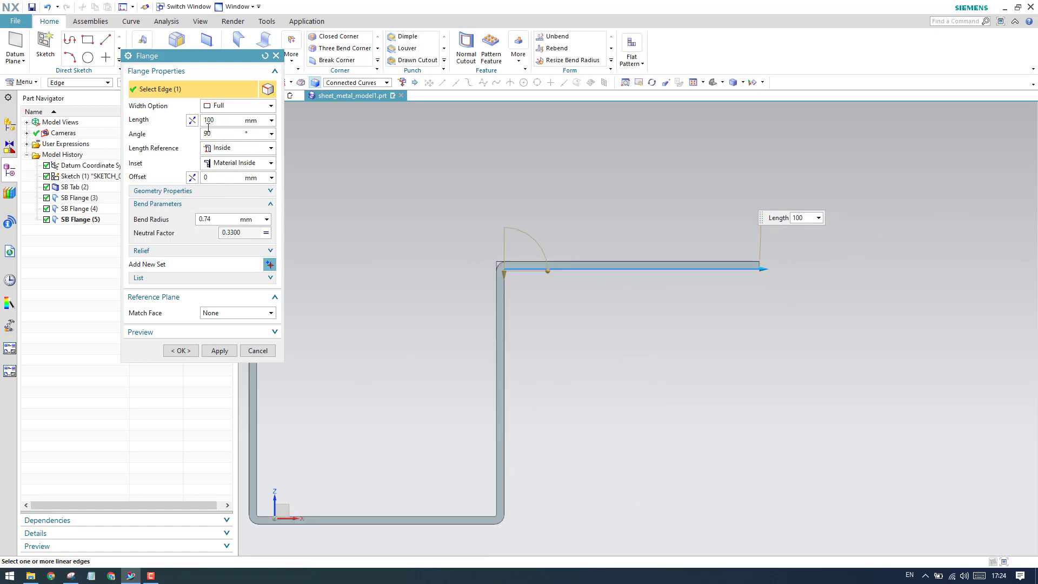
text(50)
key(Return)
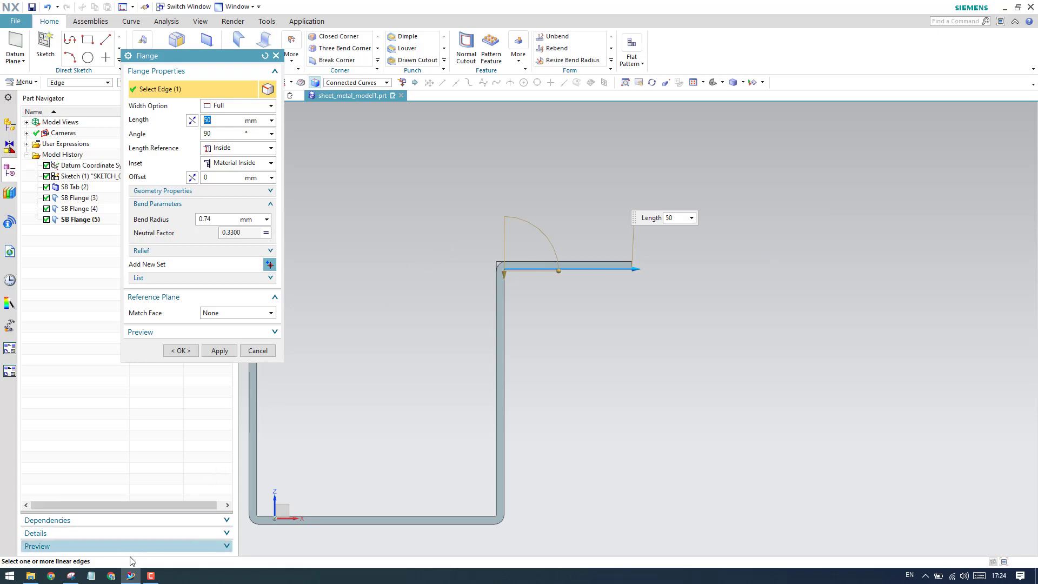
Check the 50 mm lip against the Snipping Tool reference drawing, return to NX and create the flange.
click(72, 577)
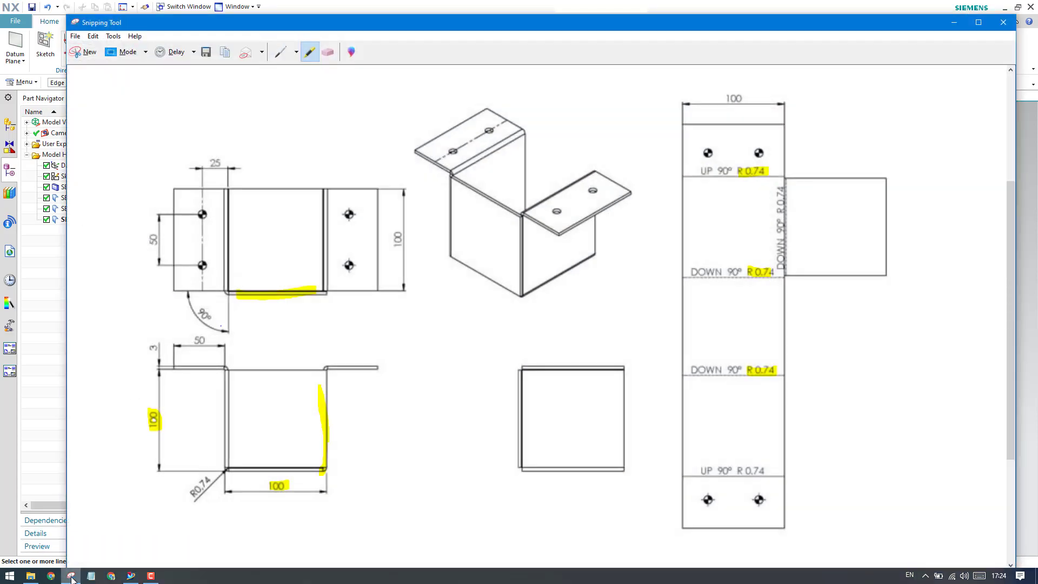
click(72, 577)
scroll(530, 271, up, 3)
scroll(535, 260, down, 1)
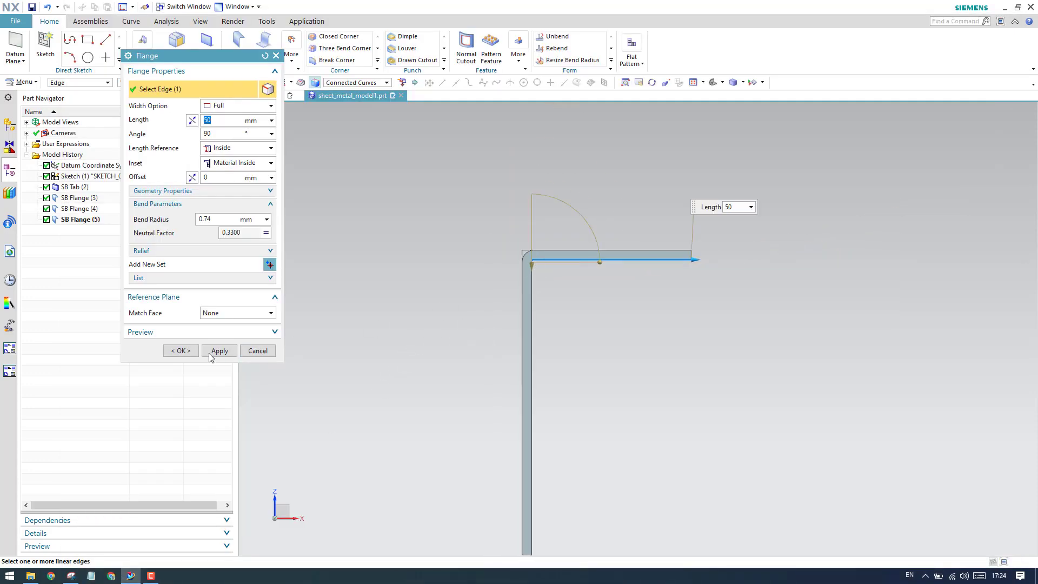
click(180, 351)
scroll(584, 297, down, 3)
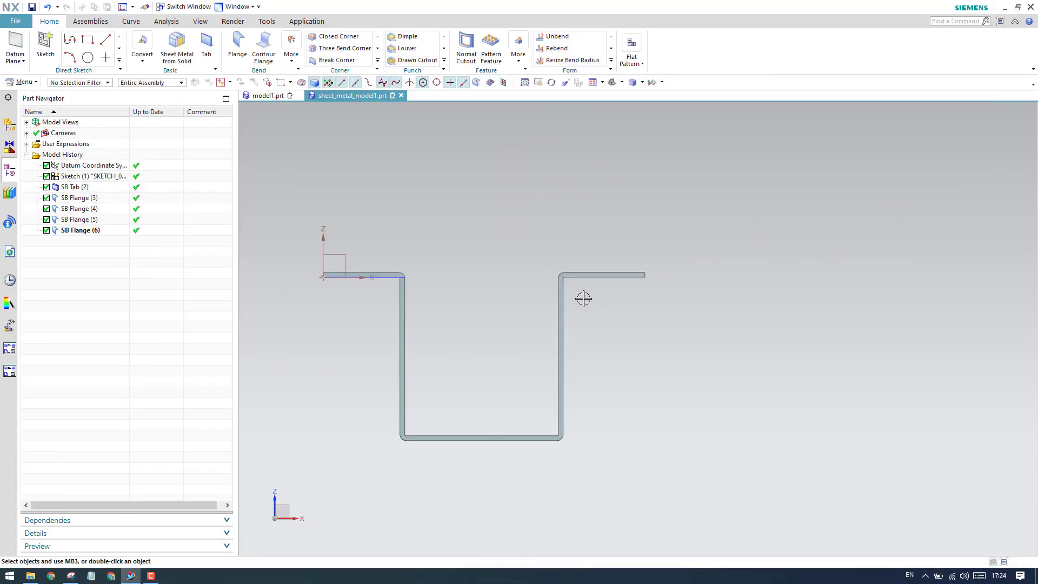
Erase the highlight on the closing wall's edge in the top view of the Snipping Tool reference drawing and return to NX.
middle_drag(482, 284, 542, 283)
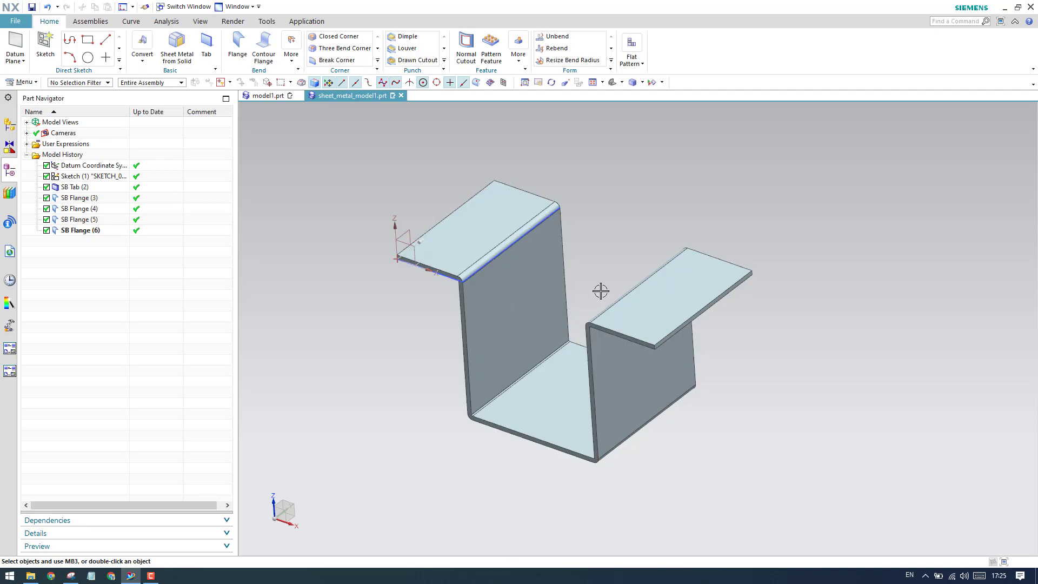
mouse_move(600, 291)
middle_down()
mouse_move(614, 276)
mouse_move(607, 267)
mouse_move(620, 273)
mouse_move(606, 272)
middle_up()
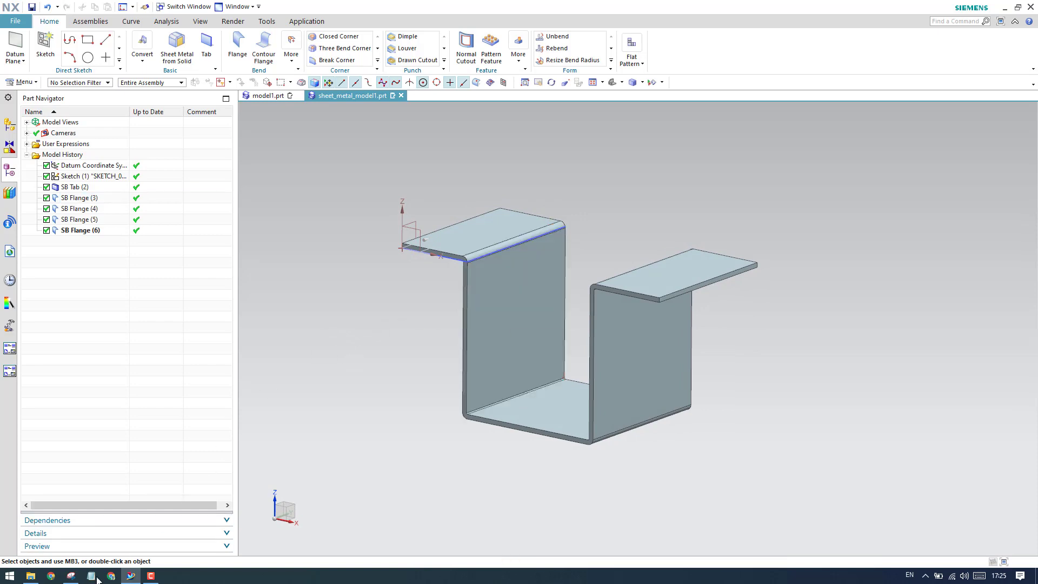
click(71, 576)
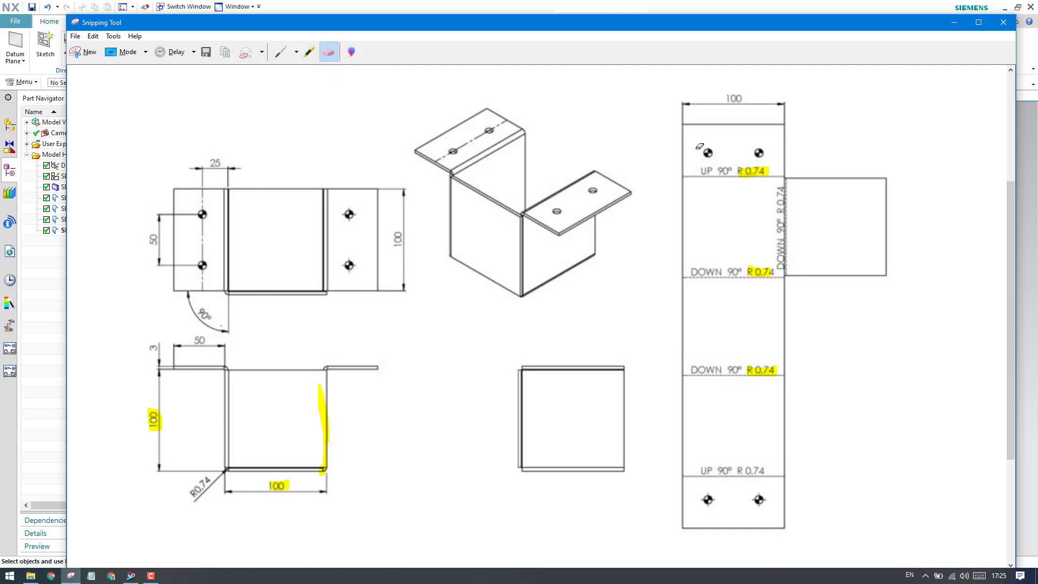
click(954, 22)
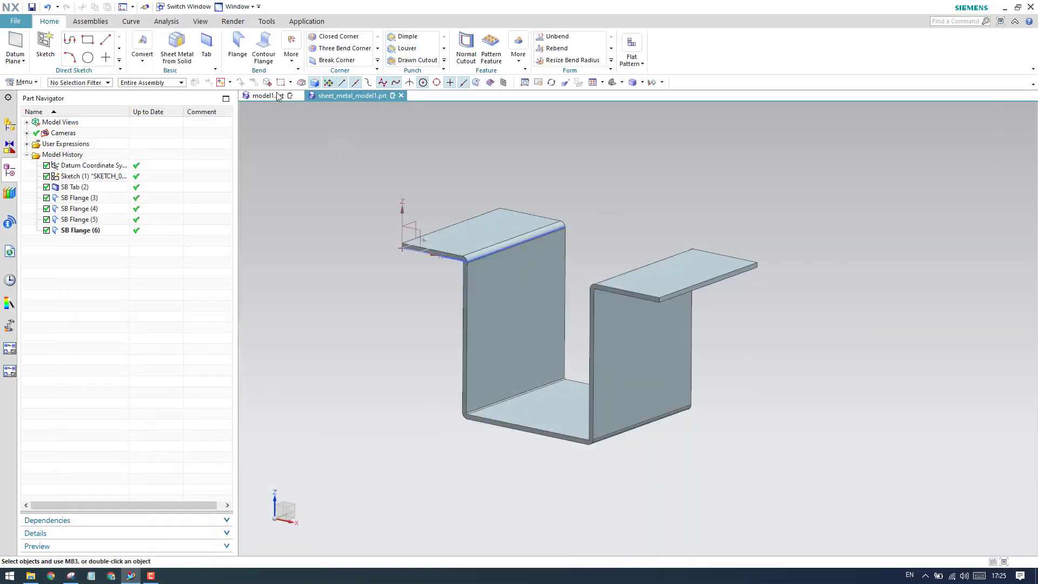
Start a full-width flange on the first side wall's vertical front edge and show it in the top view.
click(238, 46)
scroll(459, 324, up, 3)
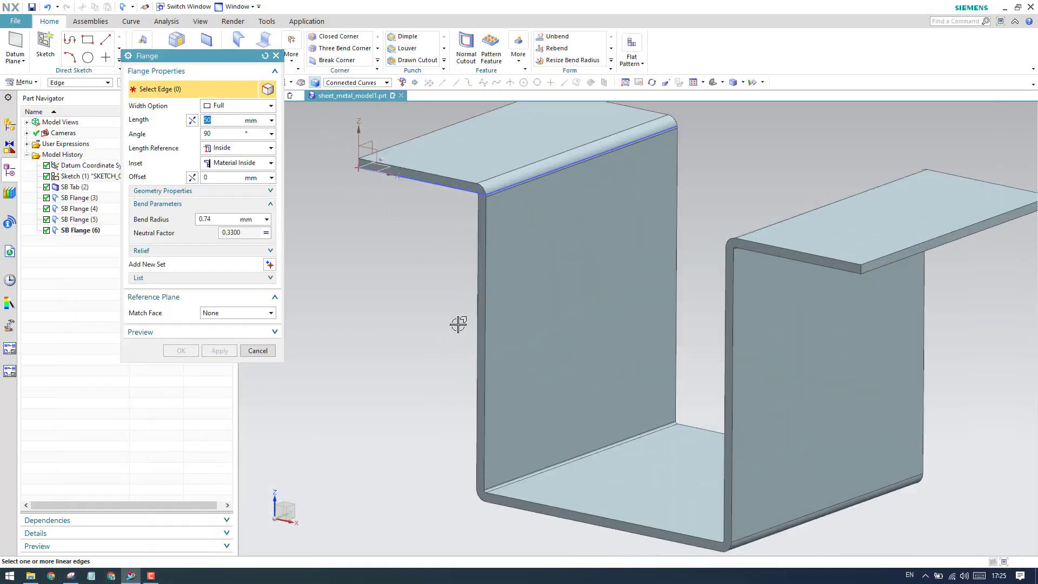
scroll(458, 323, up, 2)
click(493, 317)
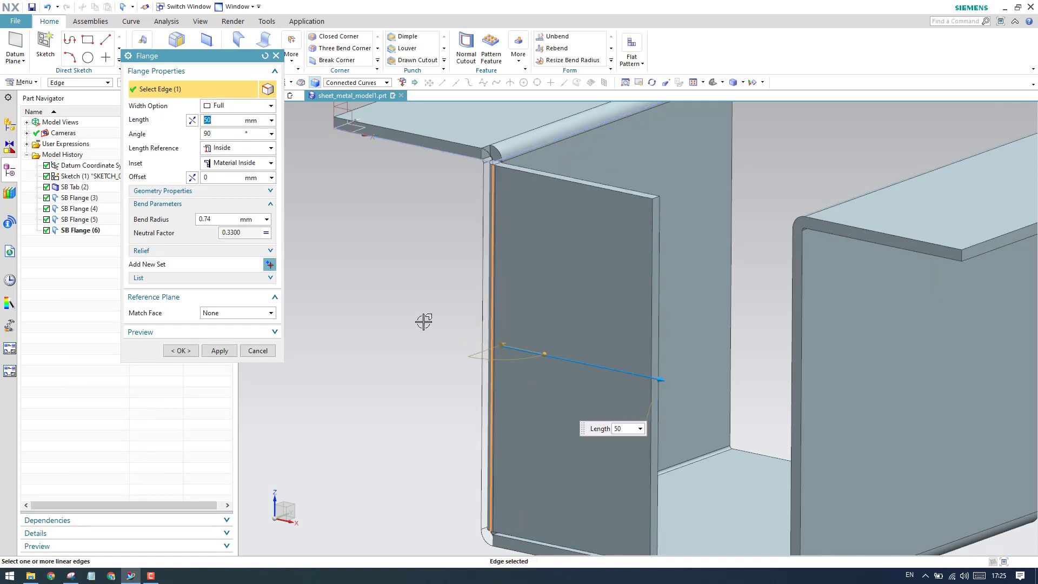
scroll(412, 304, down, 4)
middle_drag(411, 304, 321, 360)
key(F8)
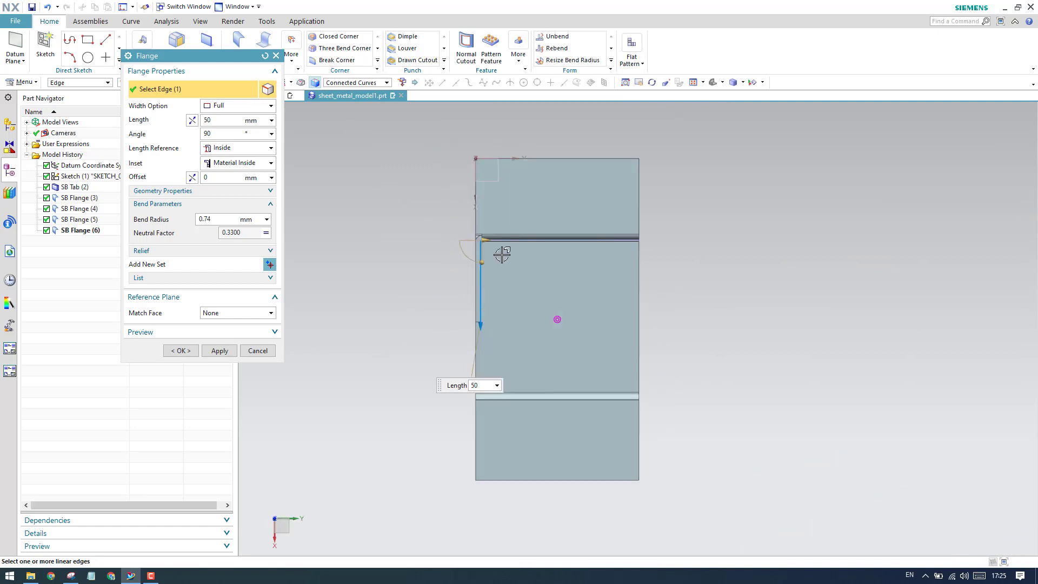
Examine the flange preview's bend corner and free end against the side wall in the top view.
scroll(493, 255, up, 4)
scroll(445, 226, up, 3)
scroll(468, 232, down, 2)
scroll(482, 288, up, 3)
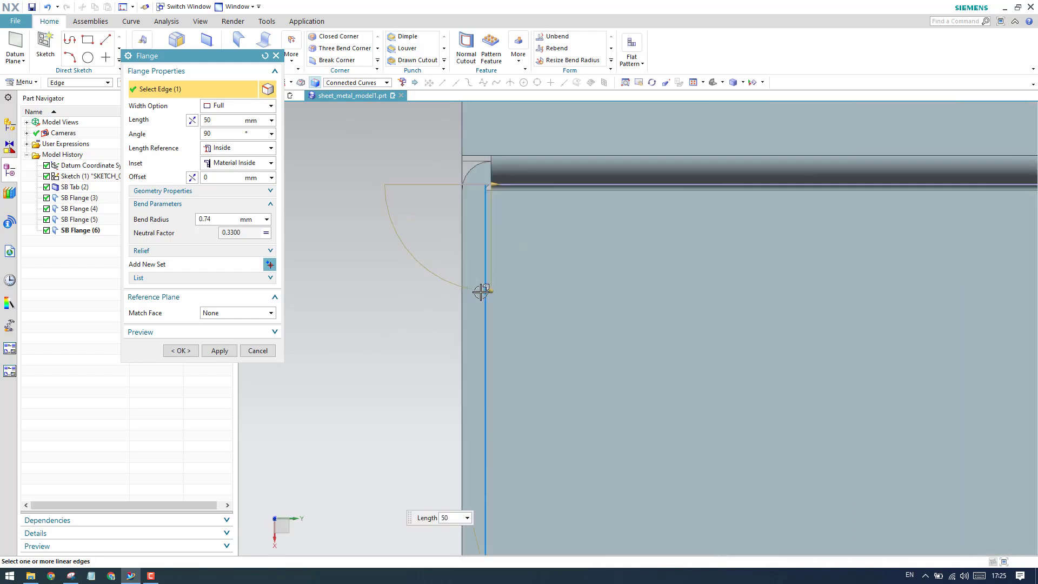
scroll(476, 332, down, 5)
scroll(485, 417, up, 3)
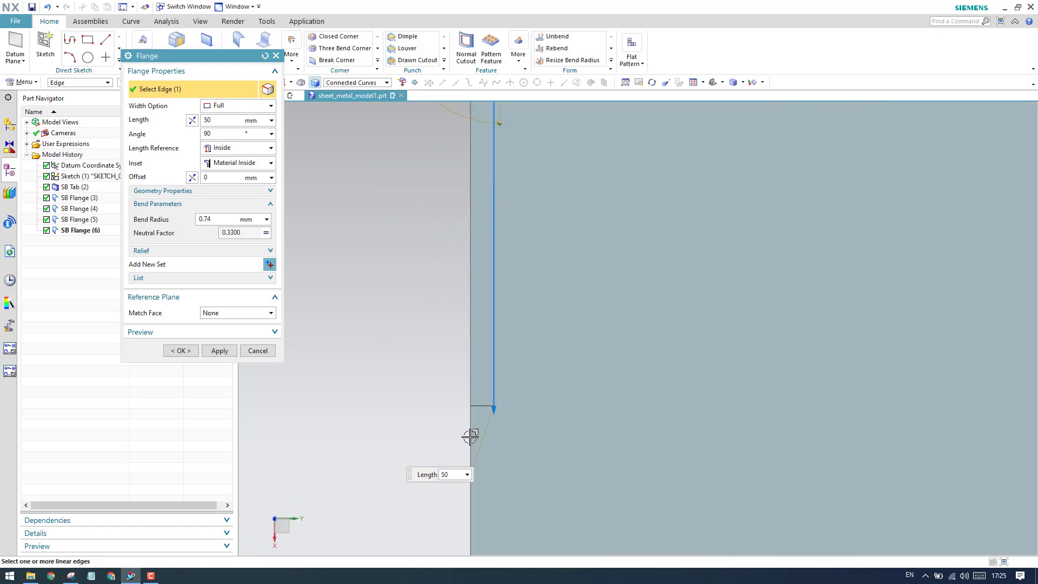
scroll(507, 346, down, 3)
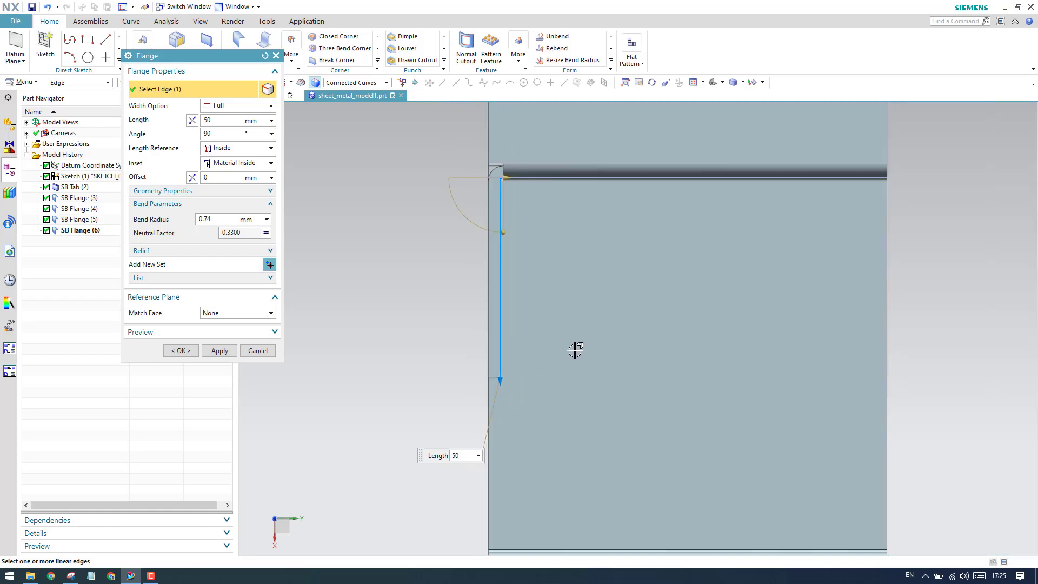
Try the Outside length reference on the closing wall flange and restore Inside.
click(225, 148)
click(224, 172)
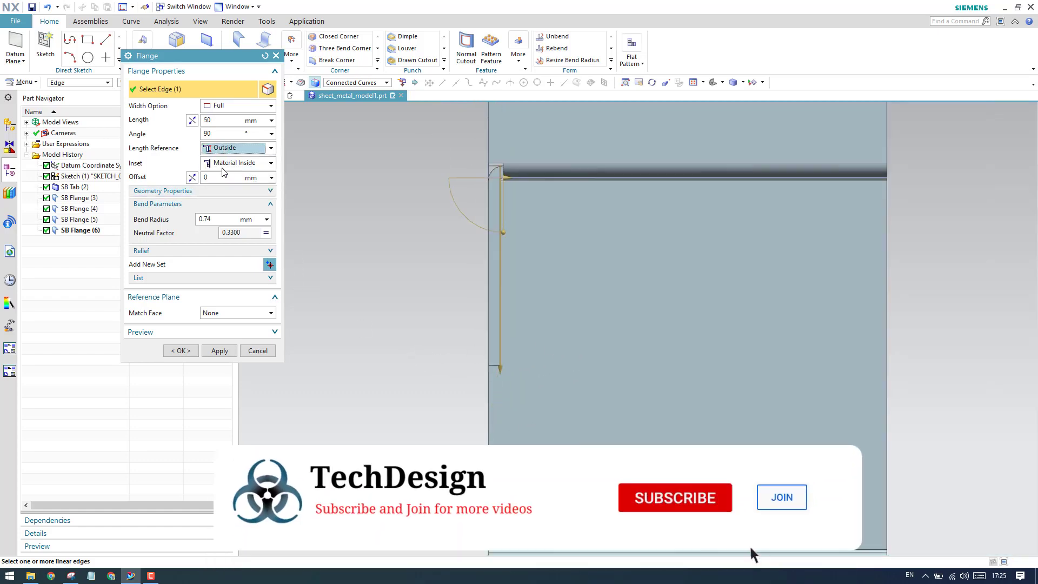
click(227, 150)
click(227, 161)
Set the closing wall flange's inset to Material Outside and its length to 100 mm.
click(233, 163)
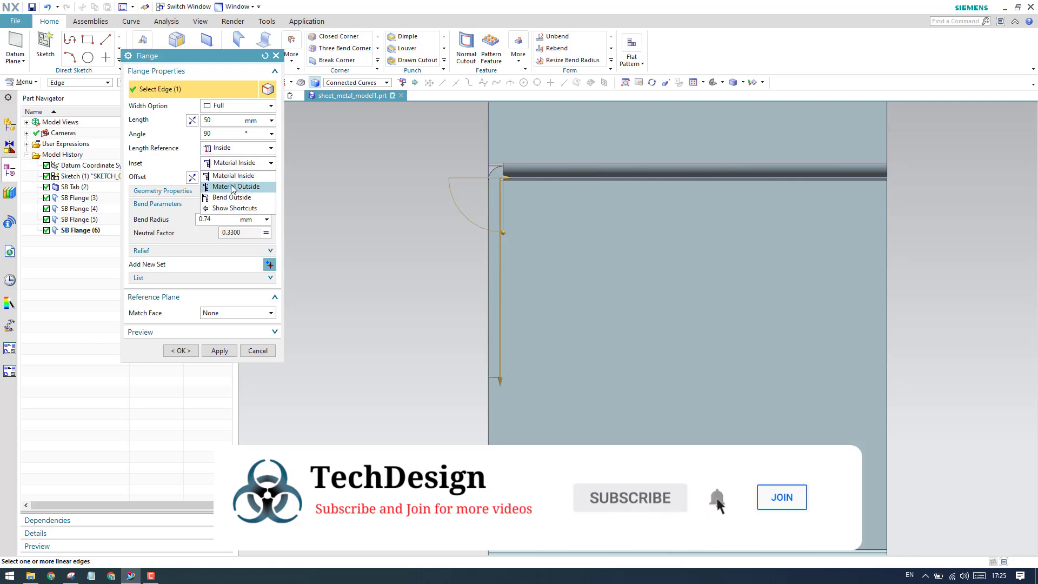
click(230, 186)
scroll(487, 192, up, 4)
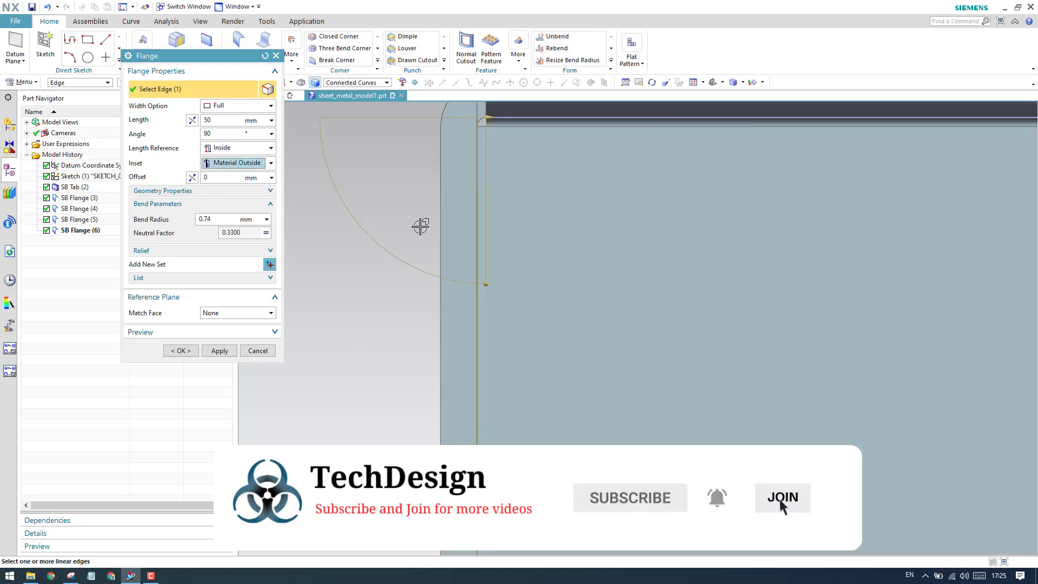
scroll(421, 225, down, 5)
click(220, 122)
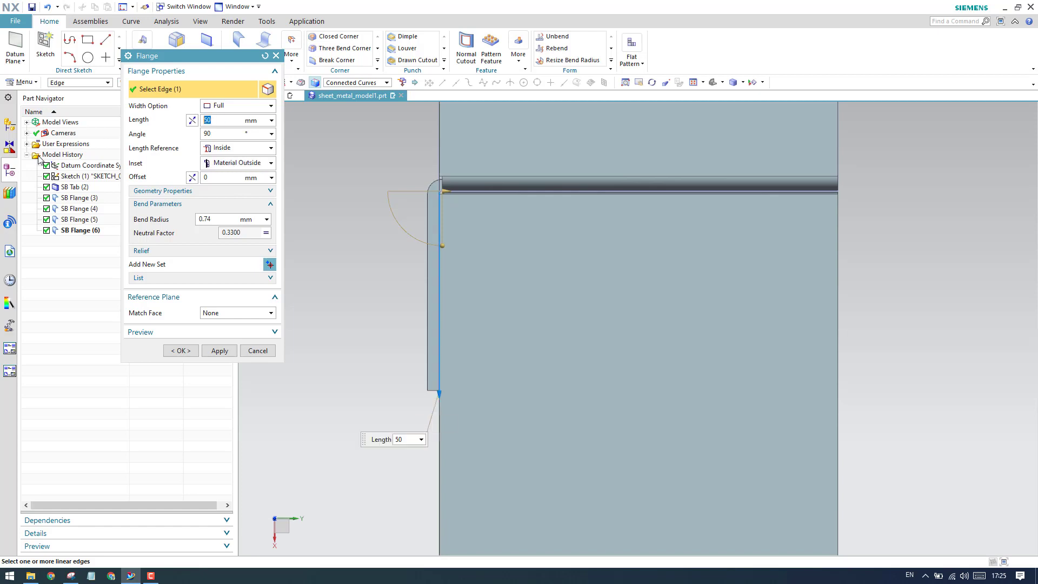
key(Return)
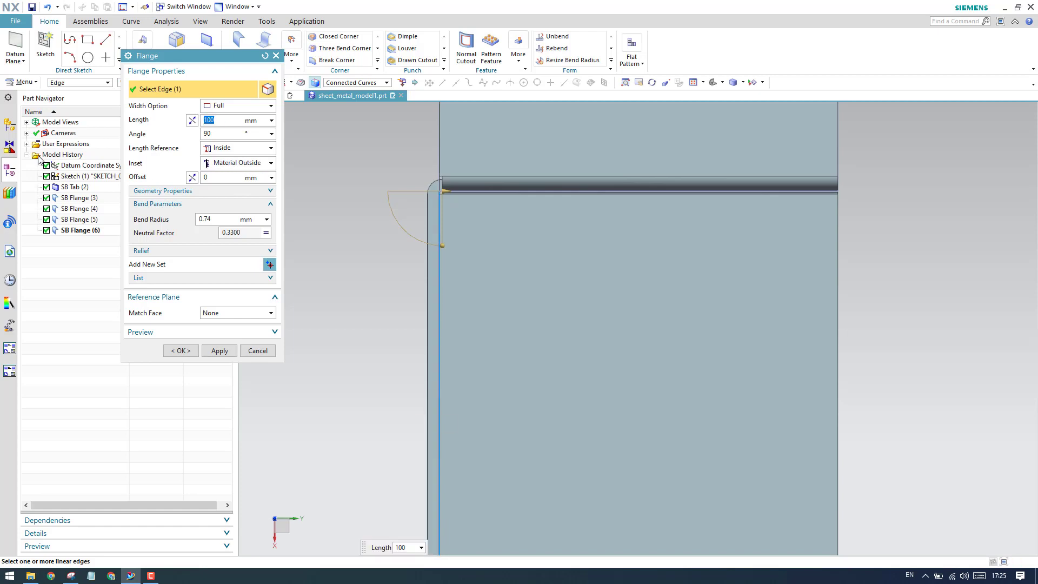
scroll(380, 181, down, 3)
scroll(447, 255, up, 5)
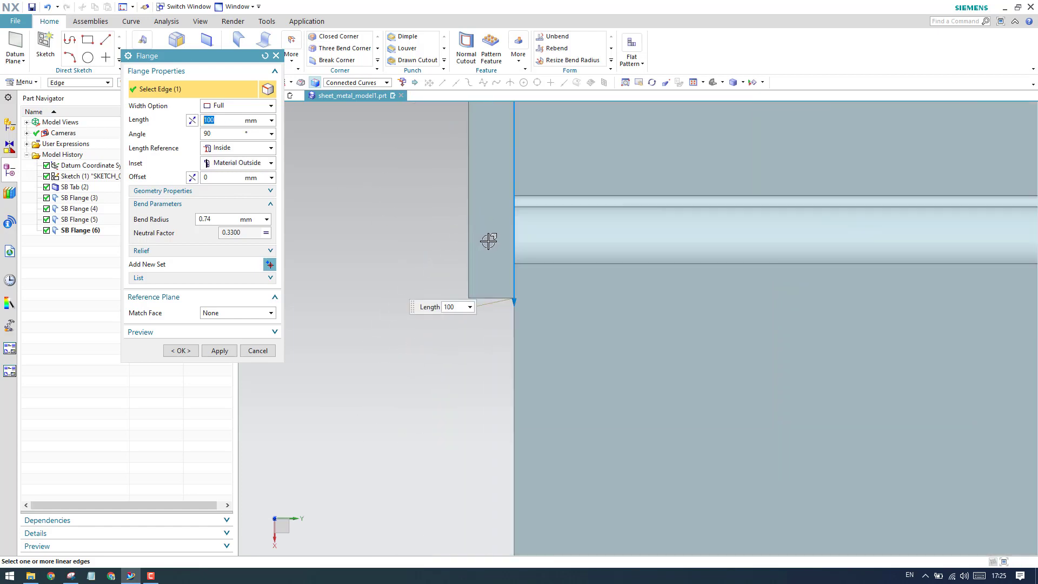
Set the closing wall flange's length reference to Outside and inspect its free end against the second side wall.
middle_drag(489, 239, 565, 192)
scroll(557, 206, down, 3)
scroll(414, 172, up, 5)
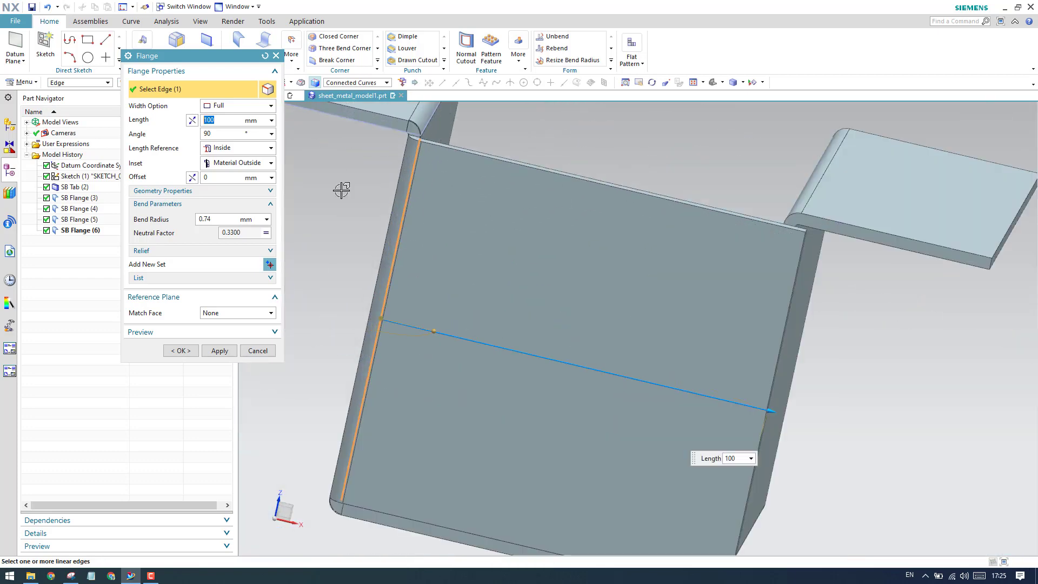
click(242, 148)
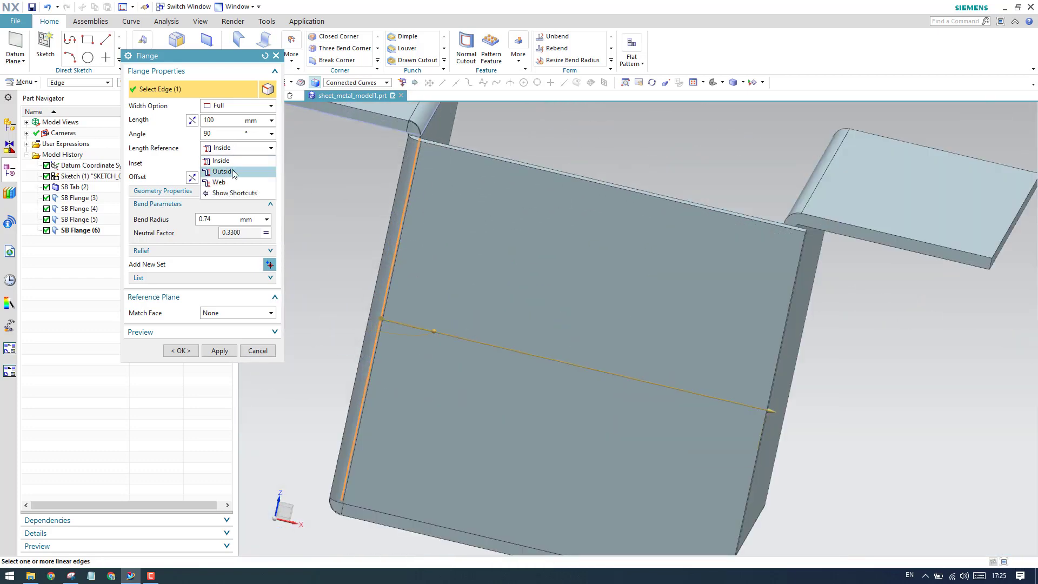
click(231, 169)
scroll(561, 249, down, 2)
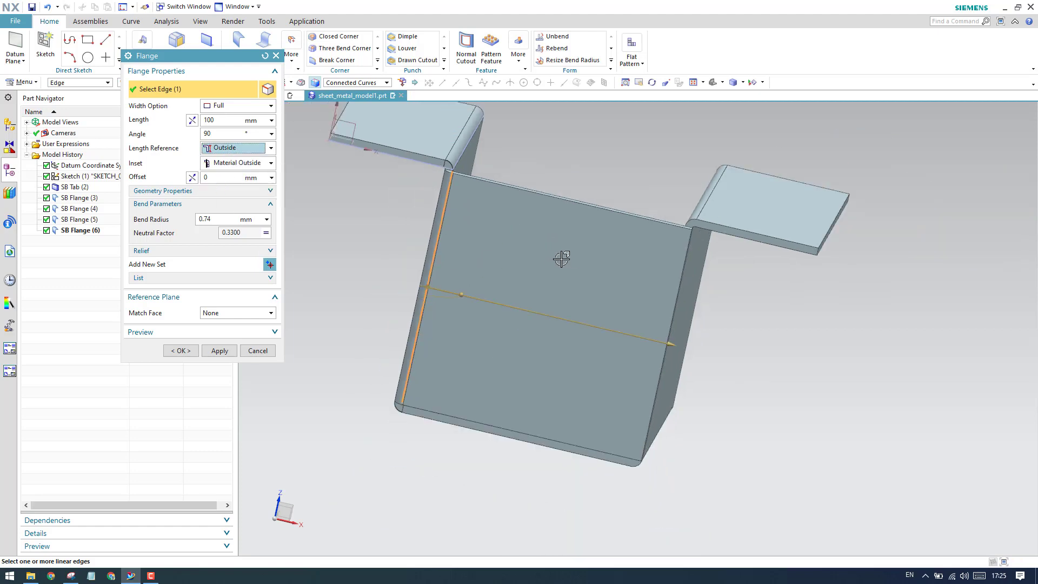
scroll(561, 259, up, 5)
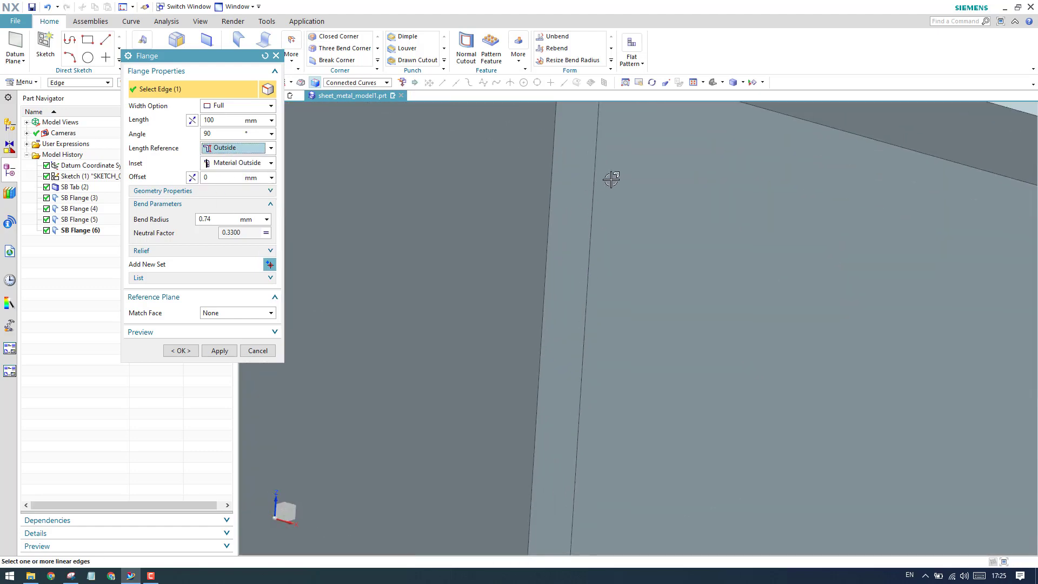
scroll(593, 207, down, 2)
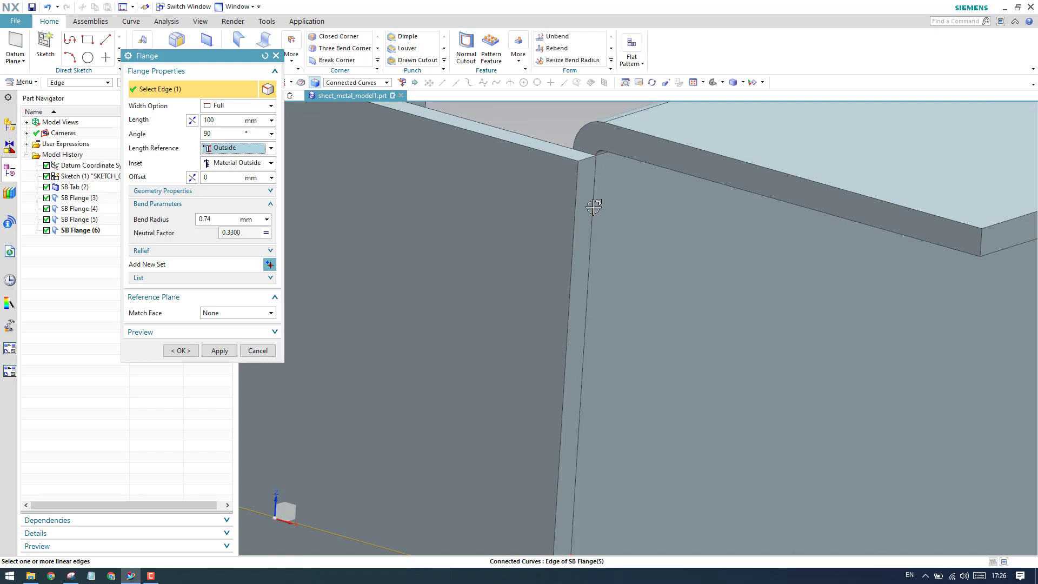
Inspect the closing wall's bend corner in the top view and create the flange.
middle_drag(593, 207, 452, 373)
scroll(578, 223, down, 3)
scroll(578, 223, down, 3)
scroll(469, 258, down, 2)
scroll(459, 324, up, 6)
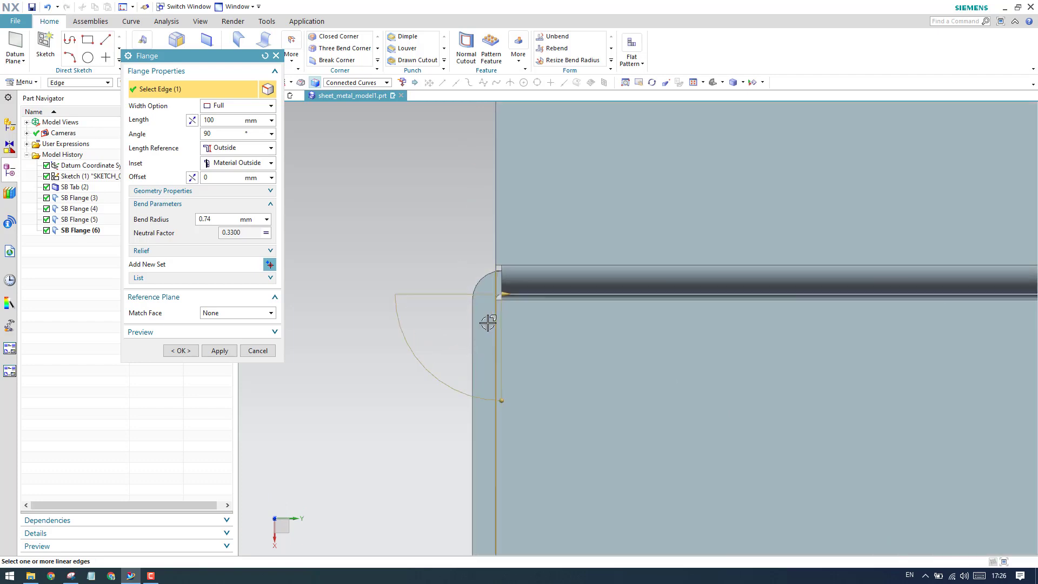
middle_drag(484, 320, 476, 276)
scroll(477, 283, down, 6)
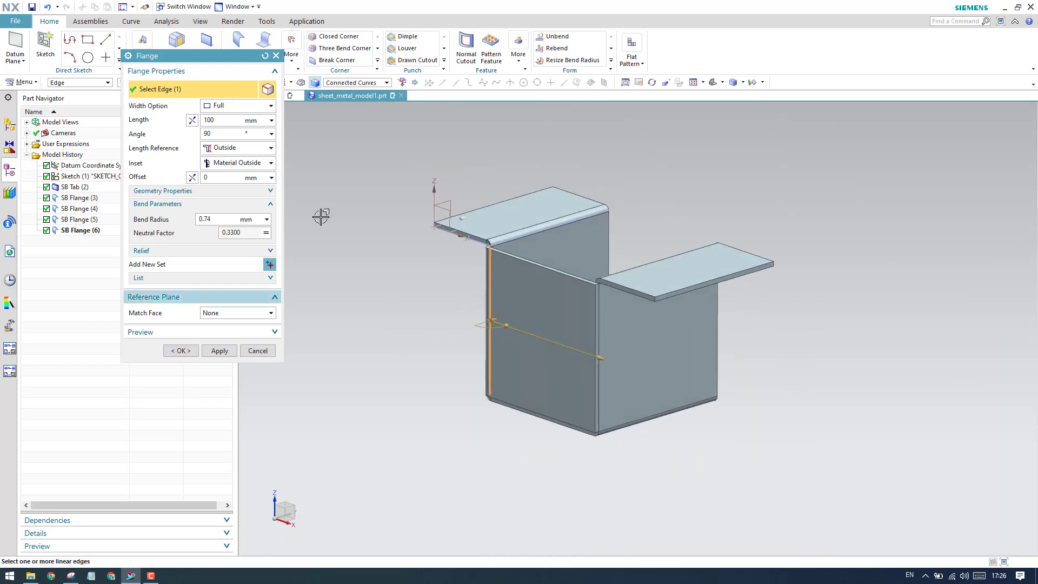
click(181, 351)
Switch to the Snipping Tool reference drawing, highlight the holes on both lips in the isometric view, and return to NX.
middle_drag(487, 324, 494, 385)
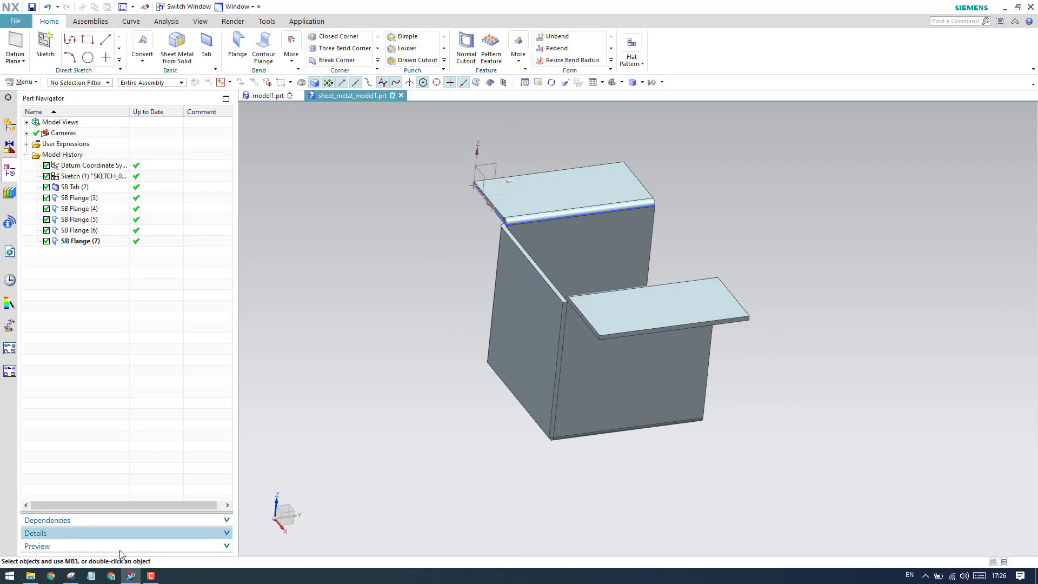
click(70, 576)
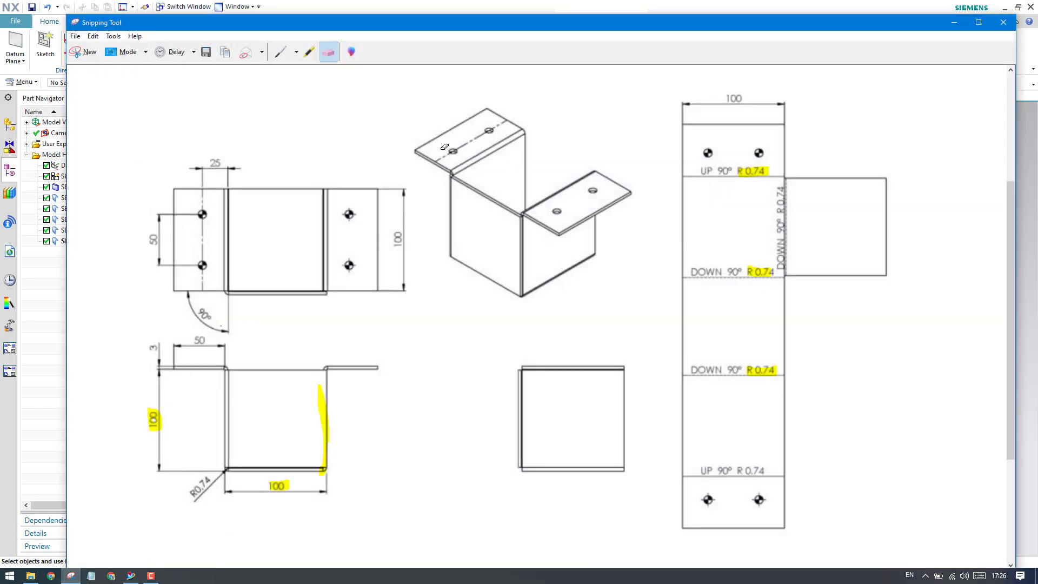
click(310, 52)
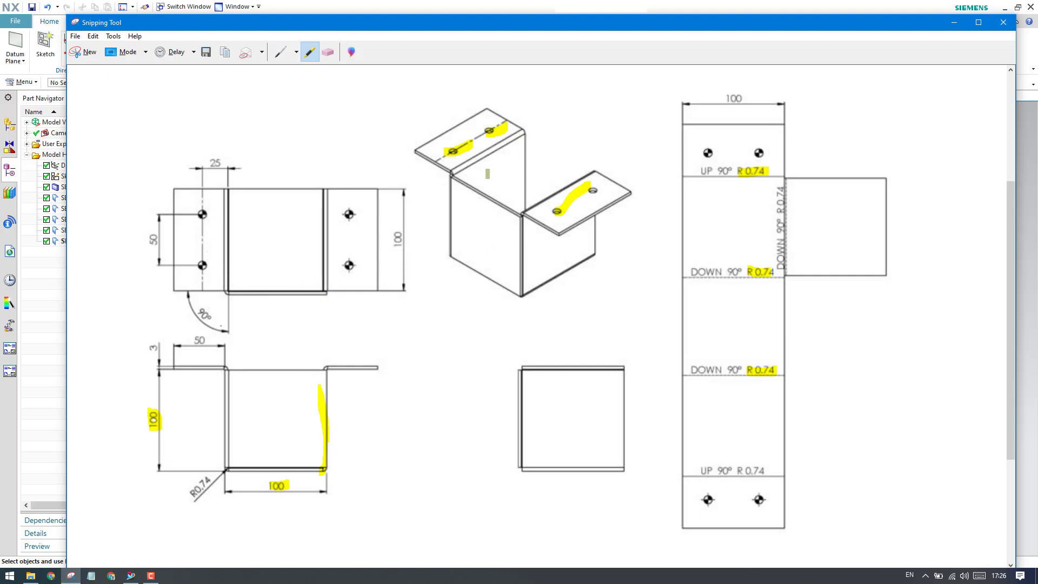
click(954, 23)
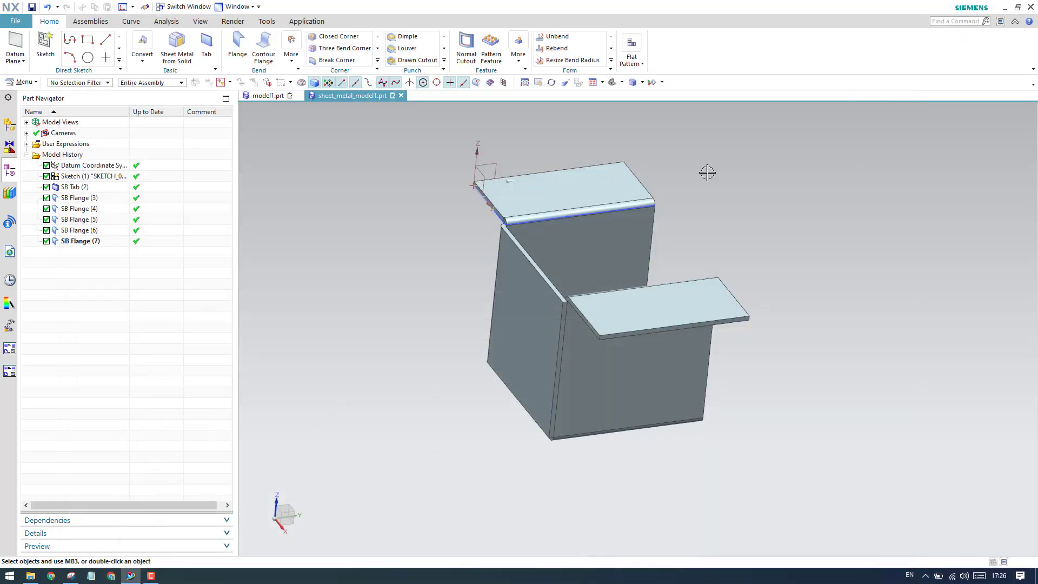
Create a sketch on the top face of the base tab above the first side wall.
click(45, 46)
click(532, 190)
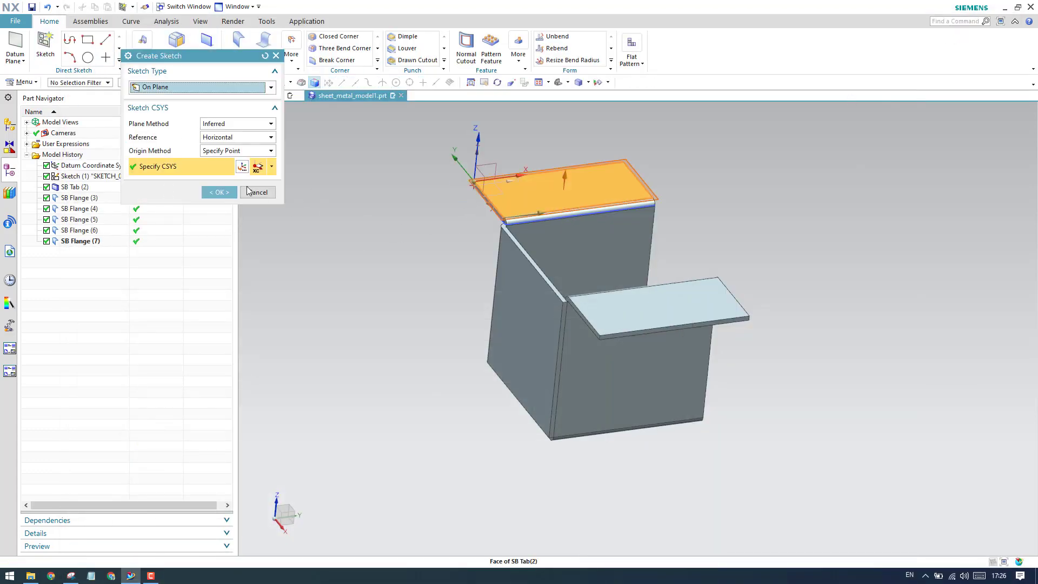
click(218, 192)
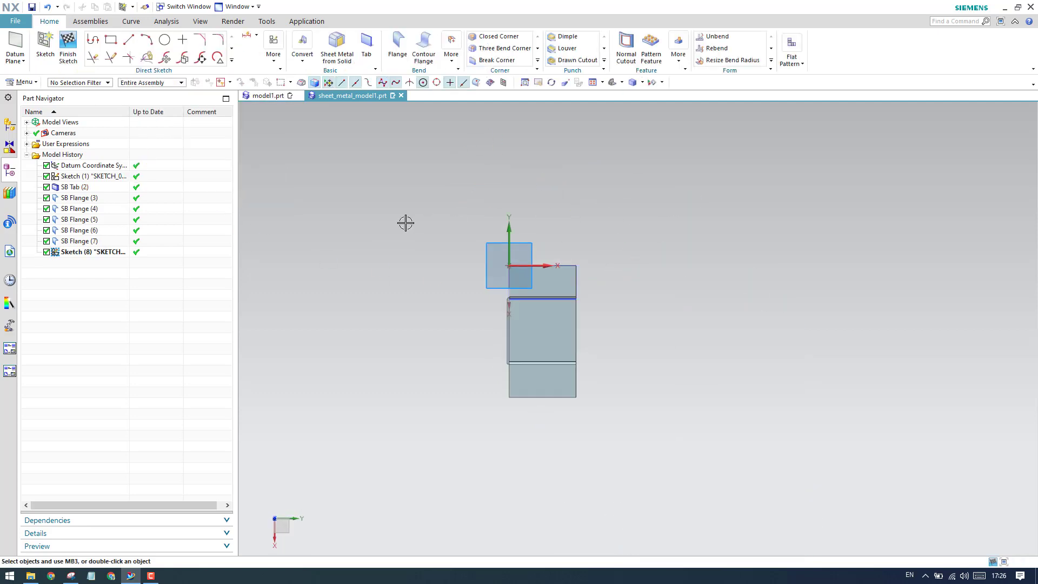
Sketch two 10 mm diameter circles side by side on the tab's top face.
scroll(476, 262, up, 4)
click(164, 40)
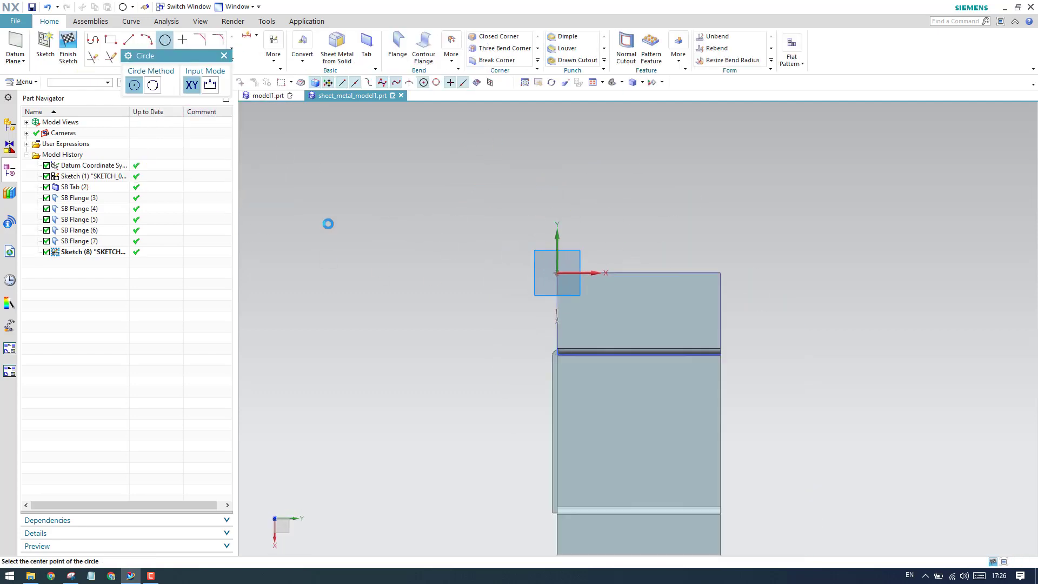
scroll(578, 308, up, 4)
scroll(331, 220, down, 3)
scroll(451, 275, up, 2)
scroll(450, 276, up, 1)
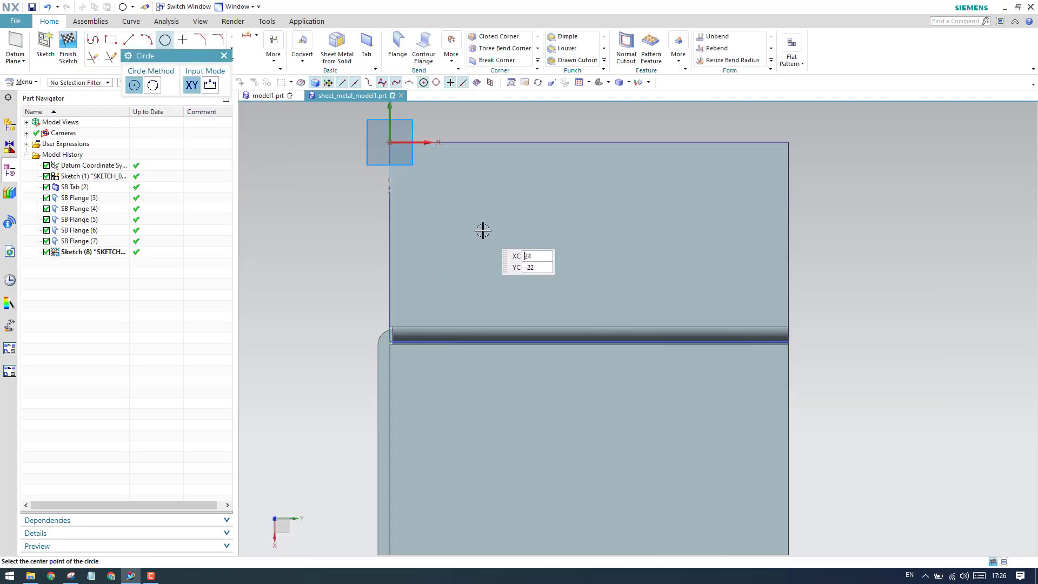
click(480, 233)
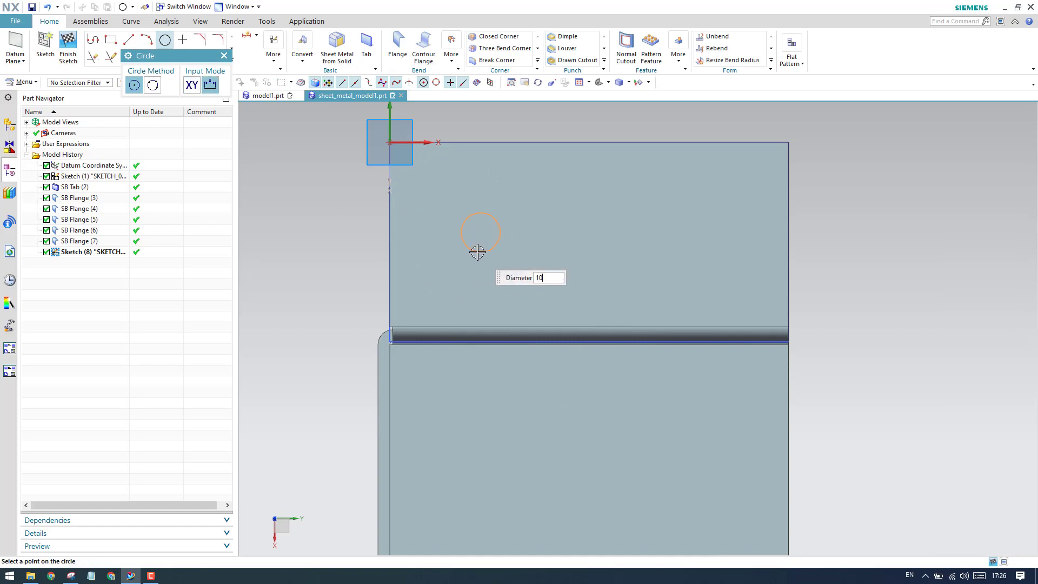
click(477, 252)
click(667, 232)
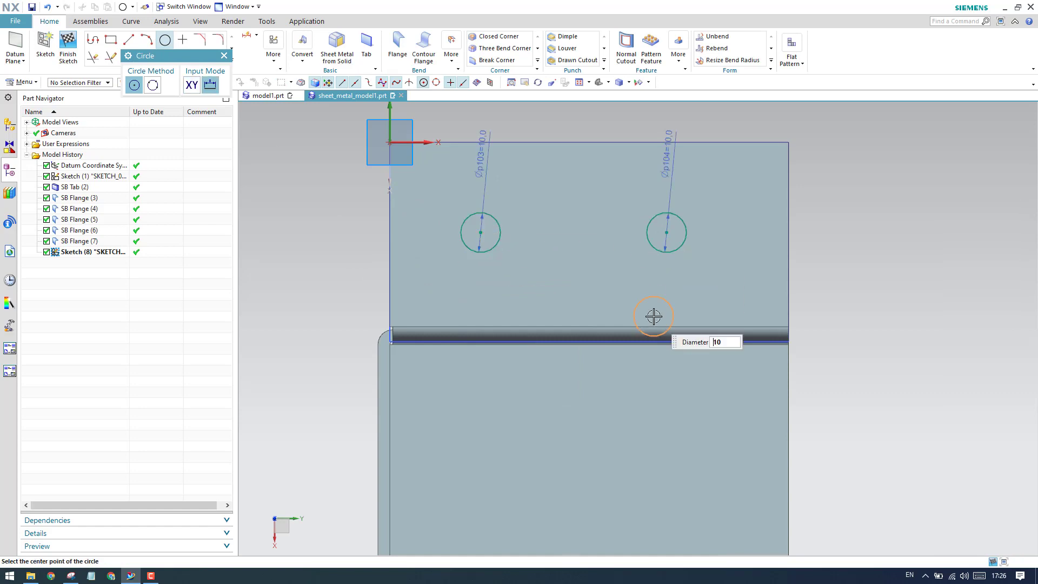
key(Escape)
key(Escape)
Try to align the two circle centres with a Vertical Alignment constraint and undo it.
key(d)
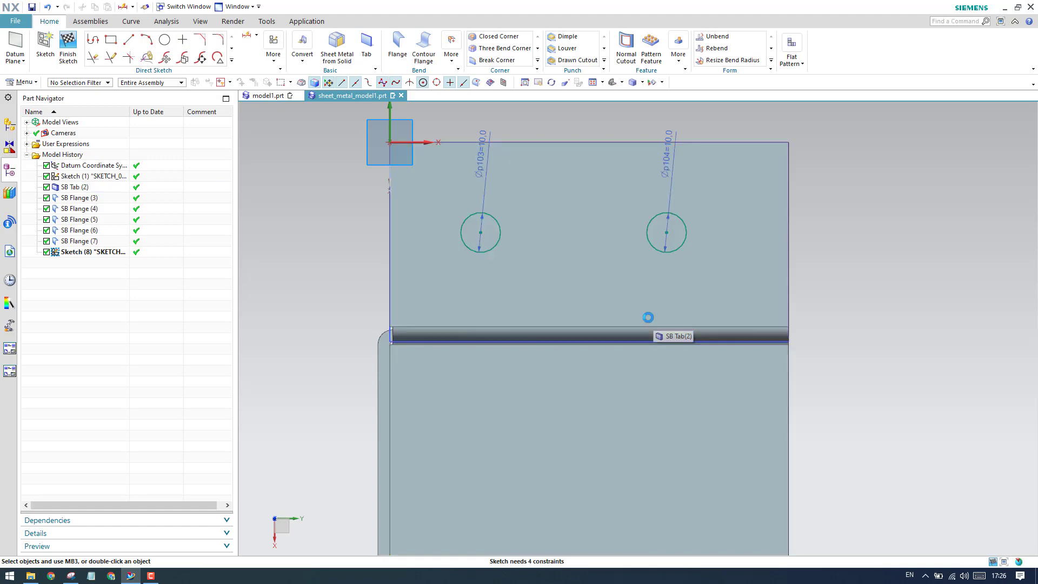
click(257, 283)
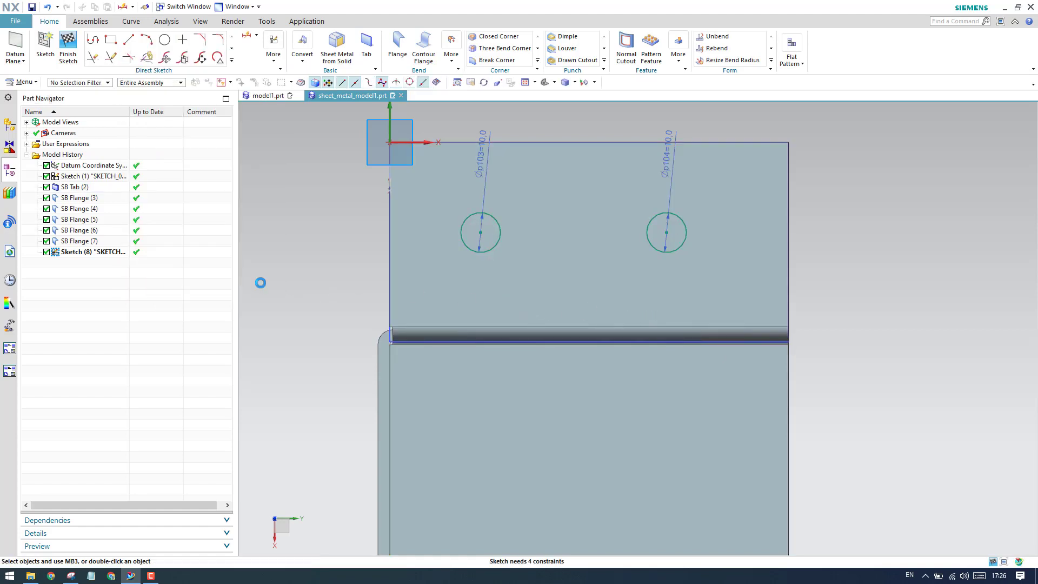
key(c)
click(159, 112)
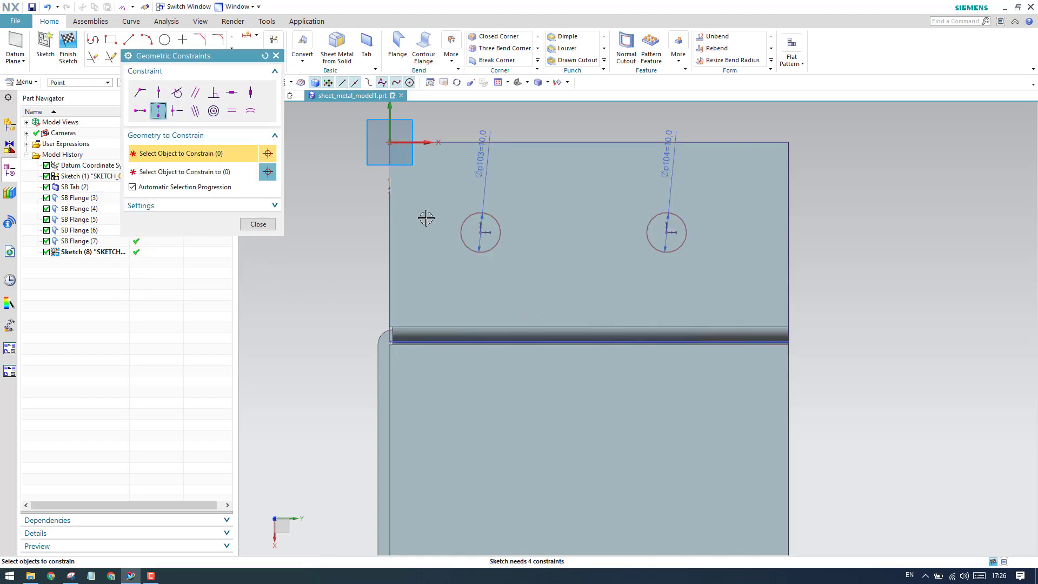
click(480, 233)
click(668, 232)
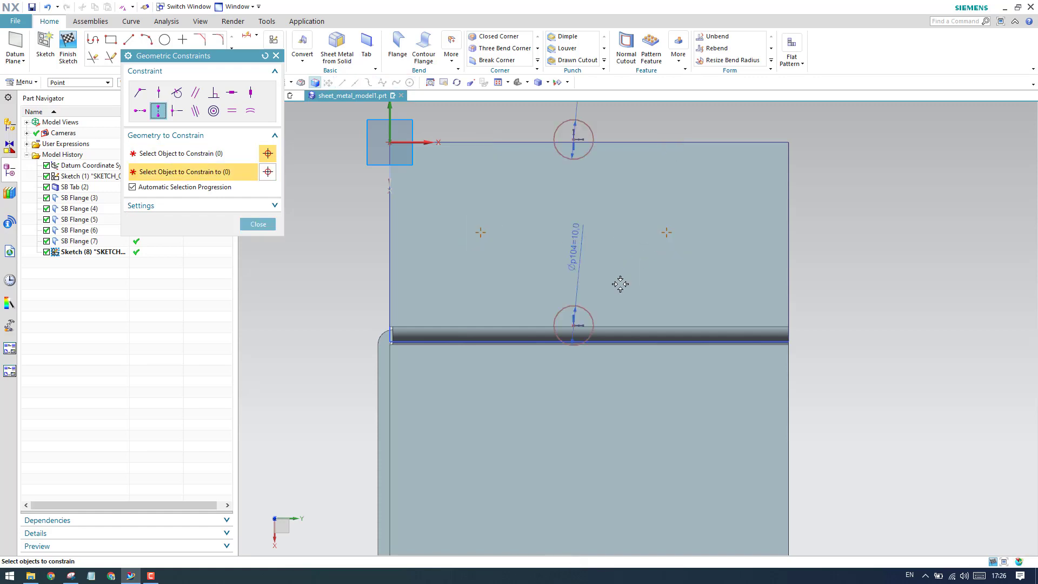
middle_click(515, 263)
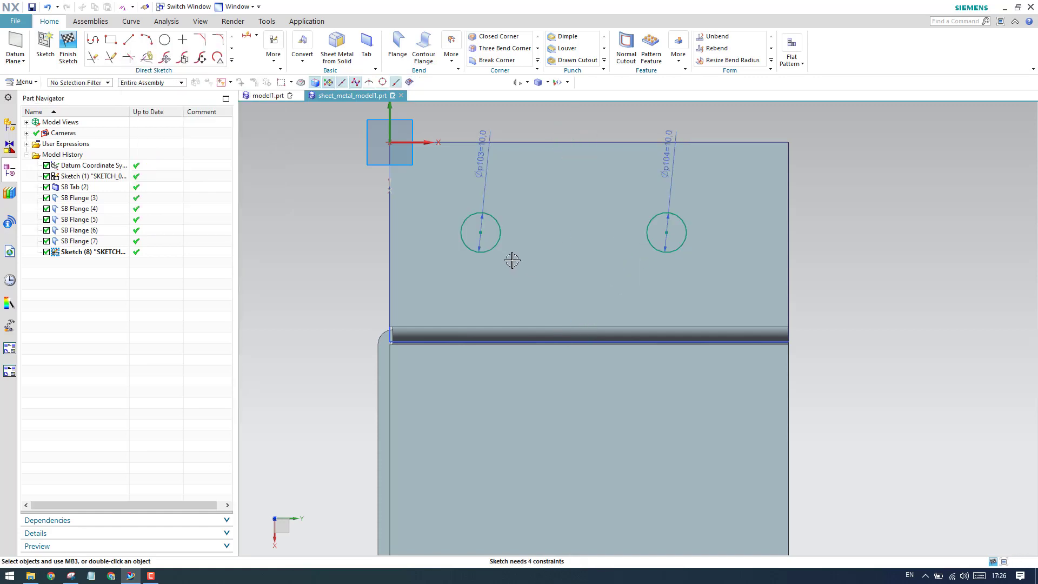
Align the two circle centres on the lip with a Horizontal Alignment constraint.
key(c)
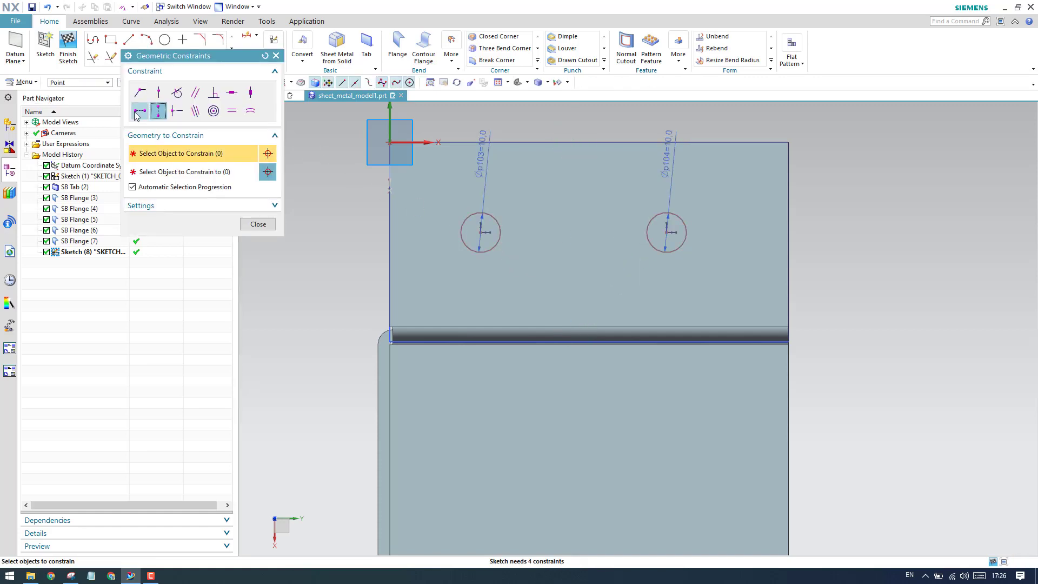
click(481, 232)
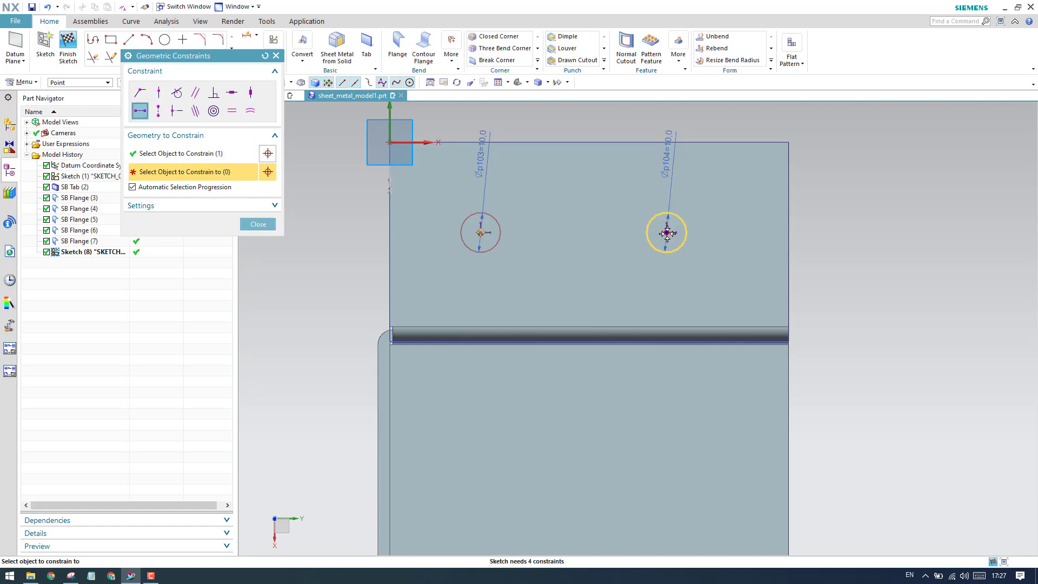
click(667, 232)
click(258, 224)
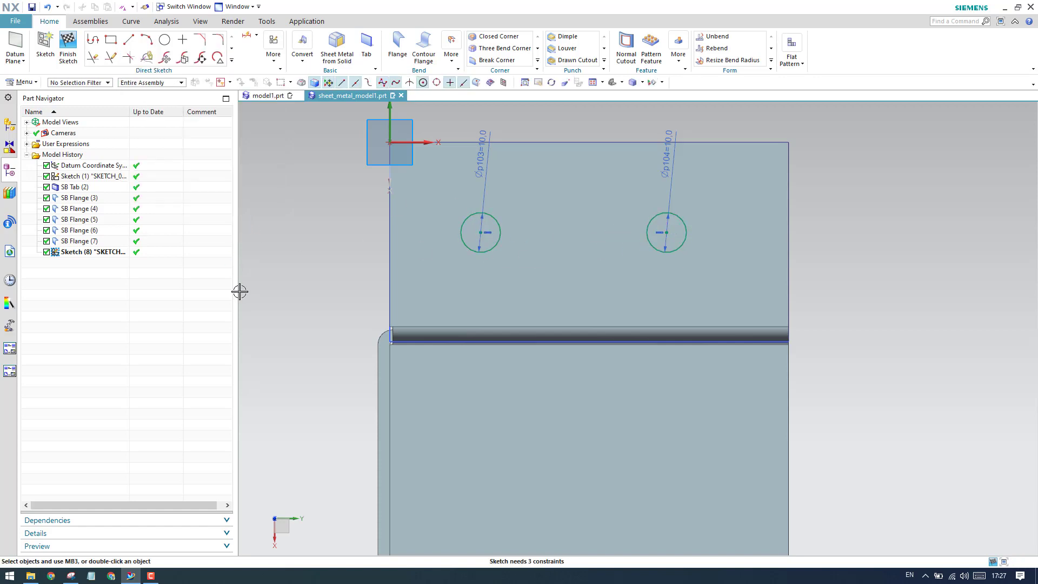
Dimension the spacing between the two circle centres and set it to 50 mm.
key(d)
click(481, 233)
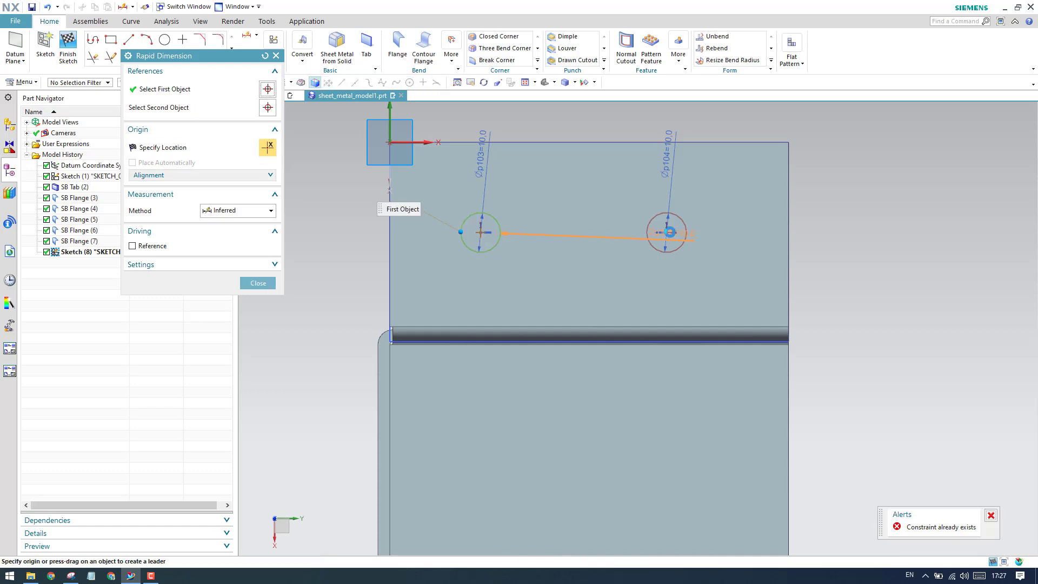
click(667, 232)
click(568, 170)
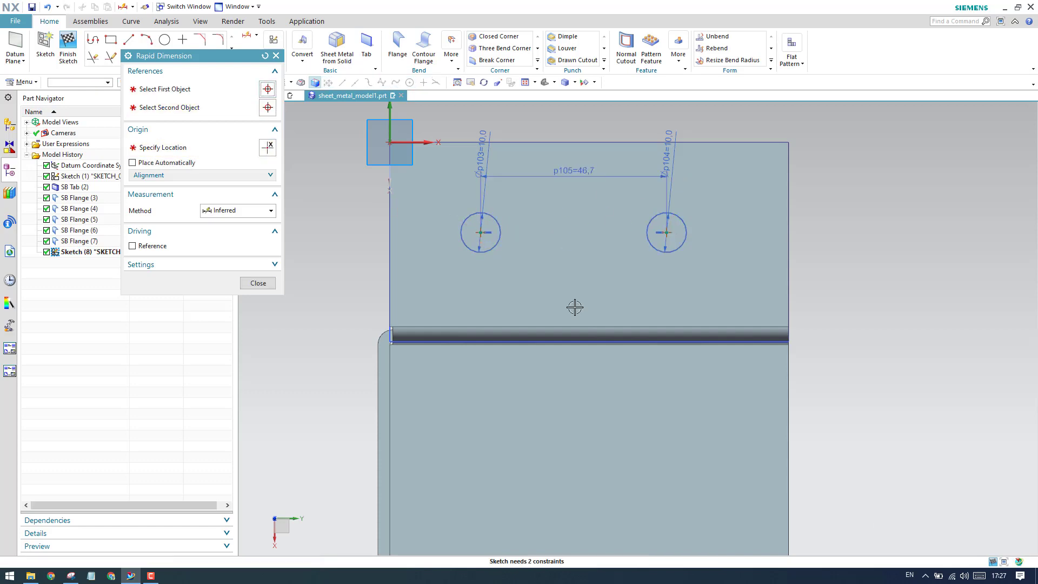
text(50)
key(Return)
key(Escape)
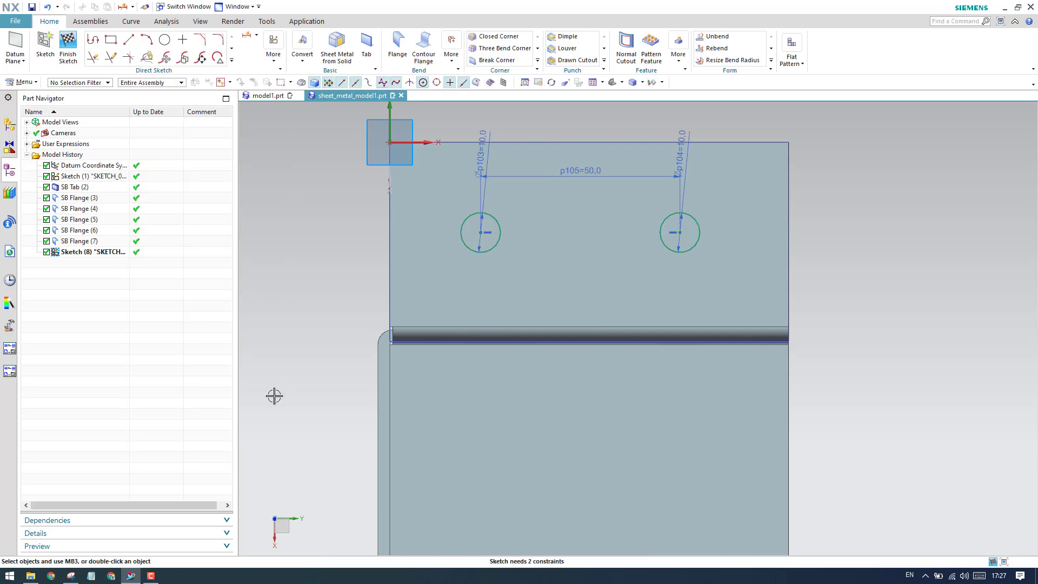
Check the hole offset in the Snipping Tool drawing, then dimension the left circle's centre 25 mm vertically from the wall edge endpoint at the bend.
click(72, 579)
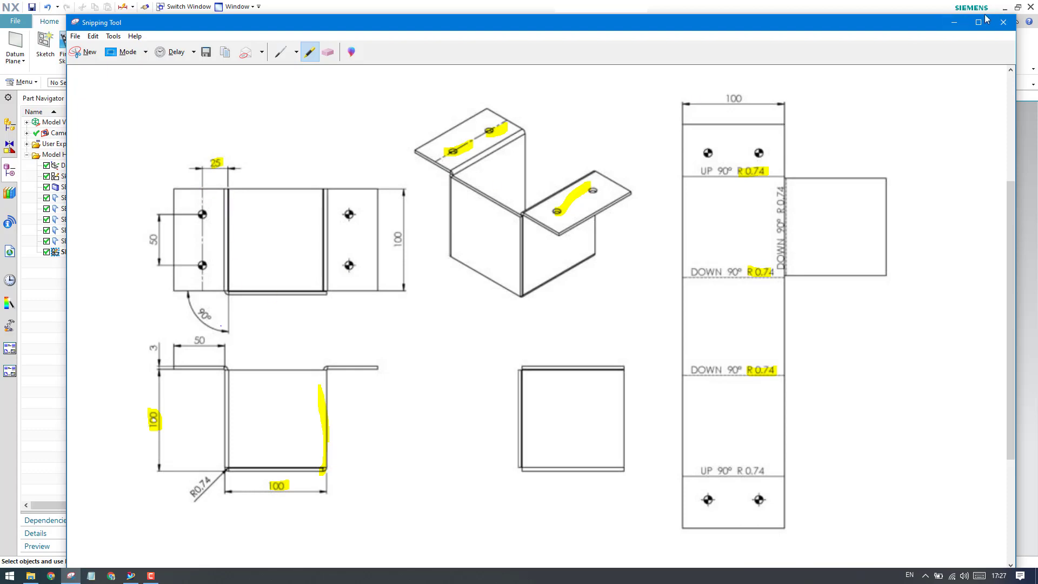
click(958, 24)
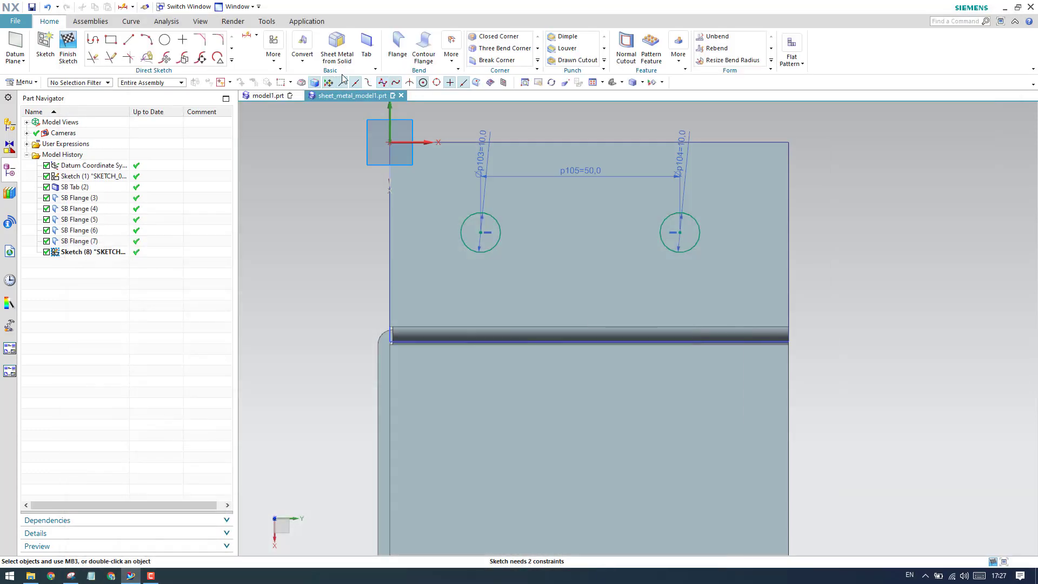
click(248, 36)
scroll(411, 348, up, 5)
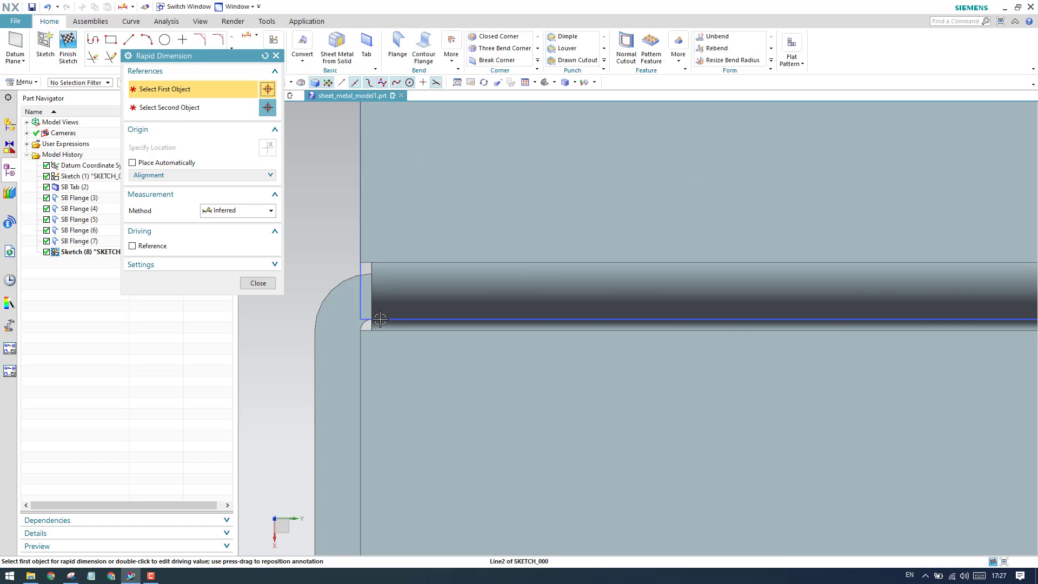
middle_drag(380, 320, 390, 306)
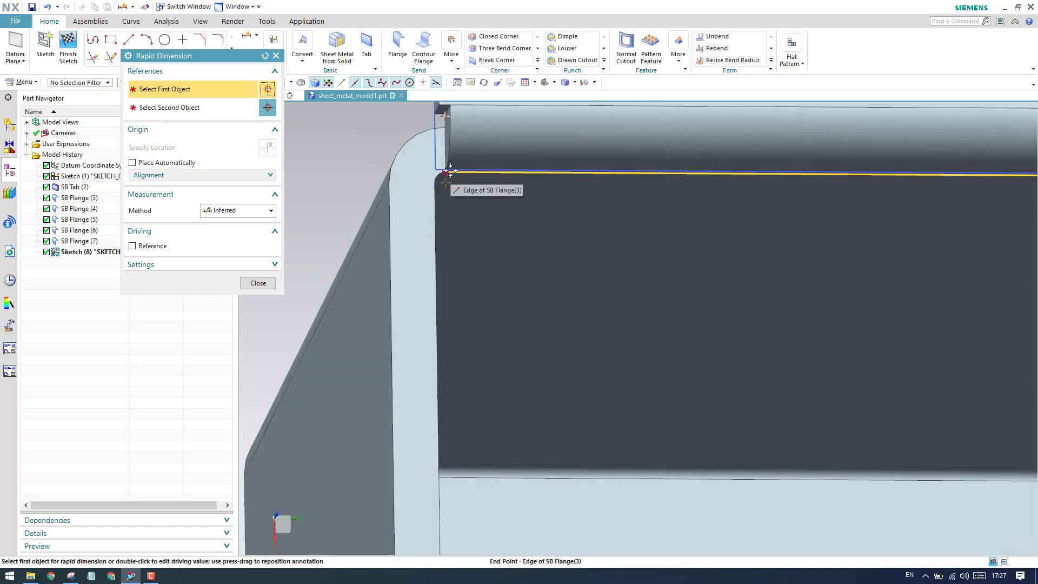
click(451, 171)
scroll(455, 259, down, 6)
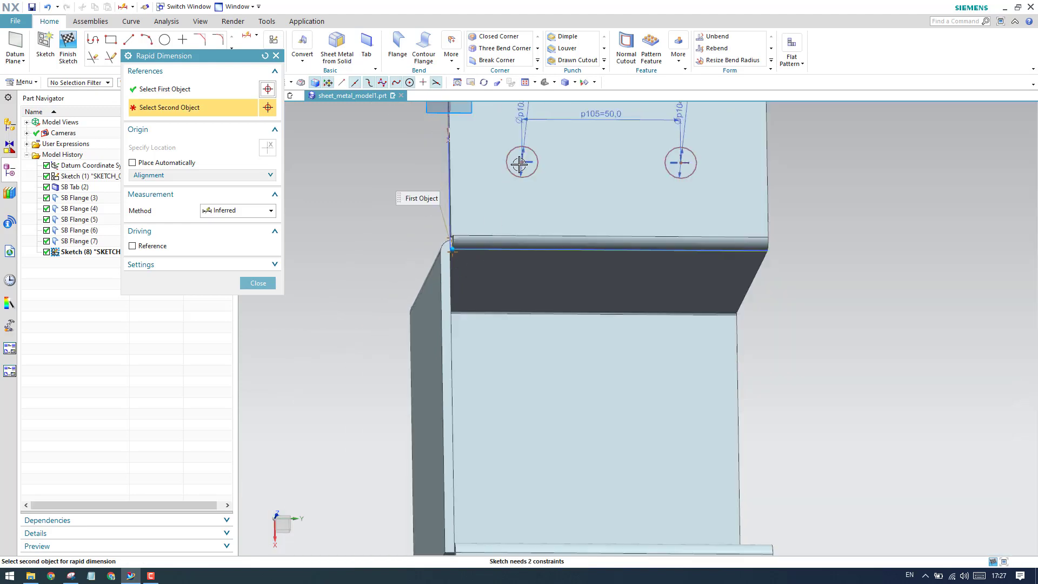
click(522, 162)
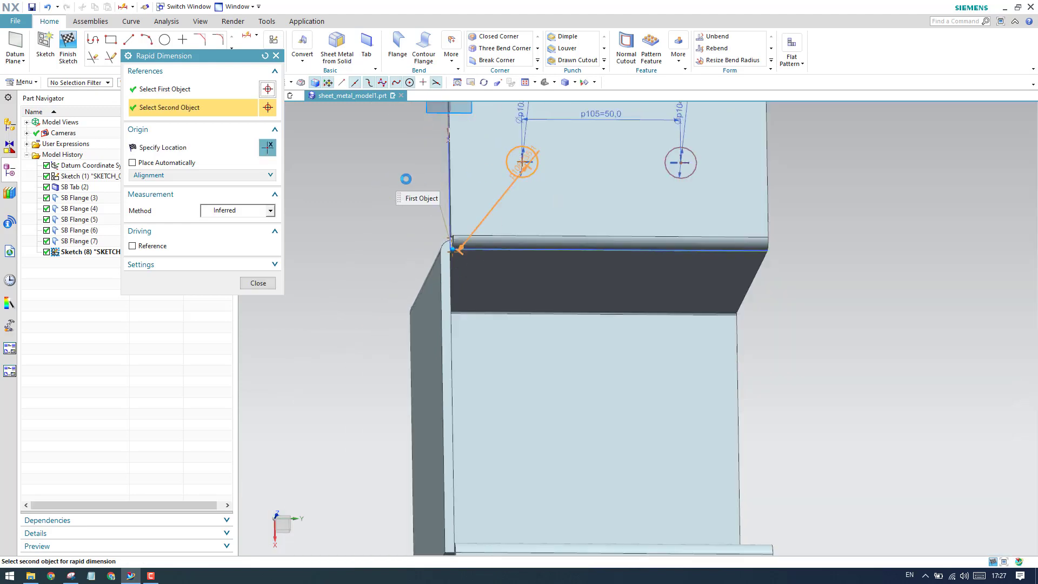
click(349, 302)
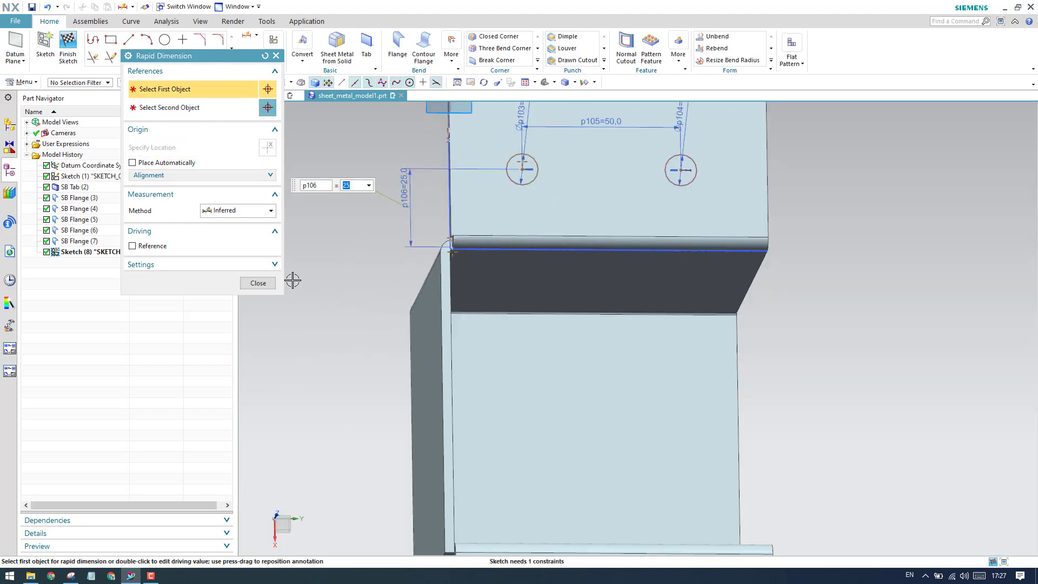
click(259, 284)
key(F8)
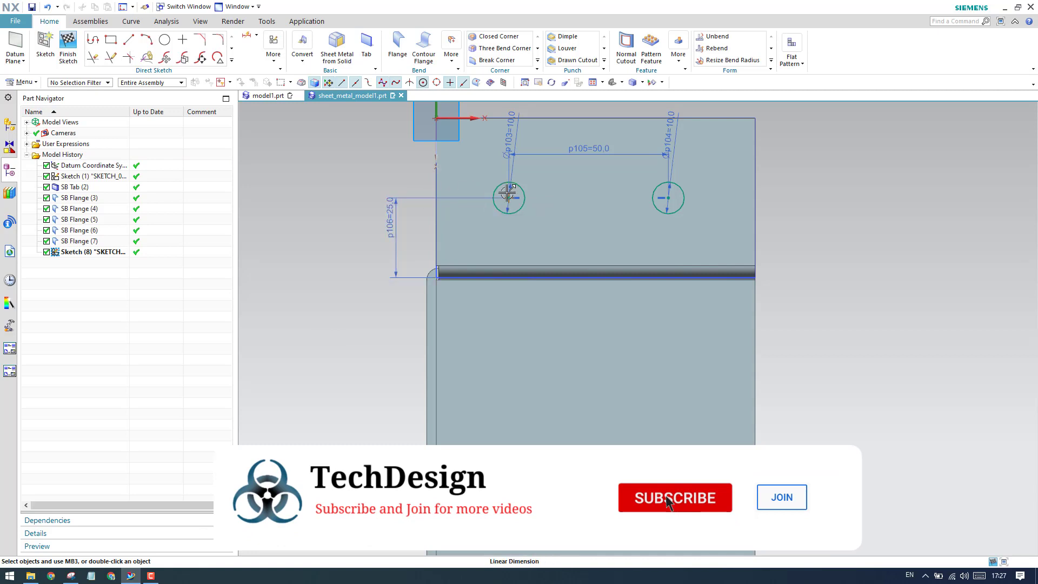
scroll(415, 218, down, 3)
scroll(445, 212, up, 3)
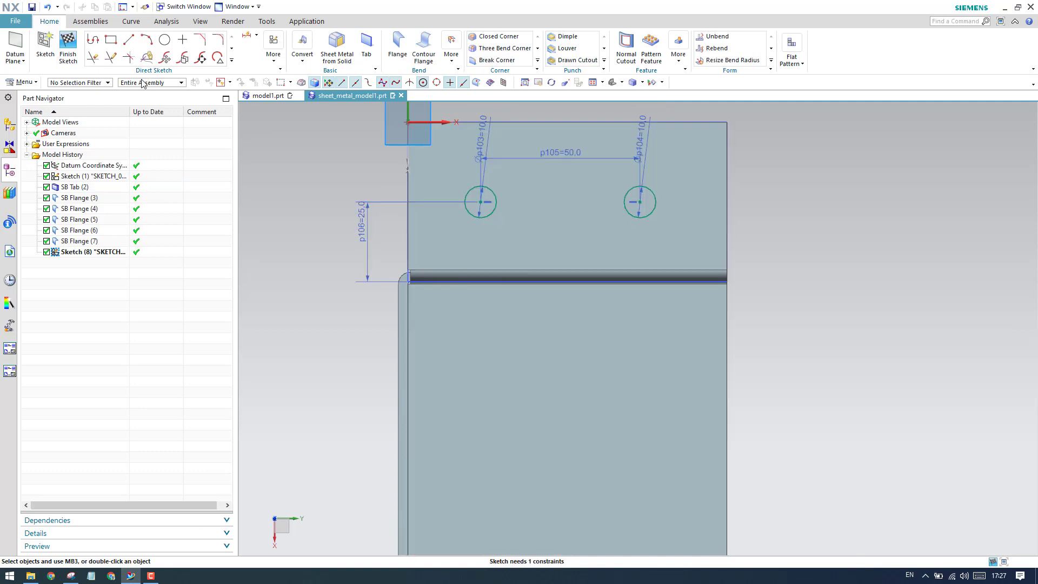
Dimension the left circle's centre 25 mm horizontally from the lip's corner at the sketch origin.
click(249, 38)
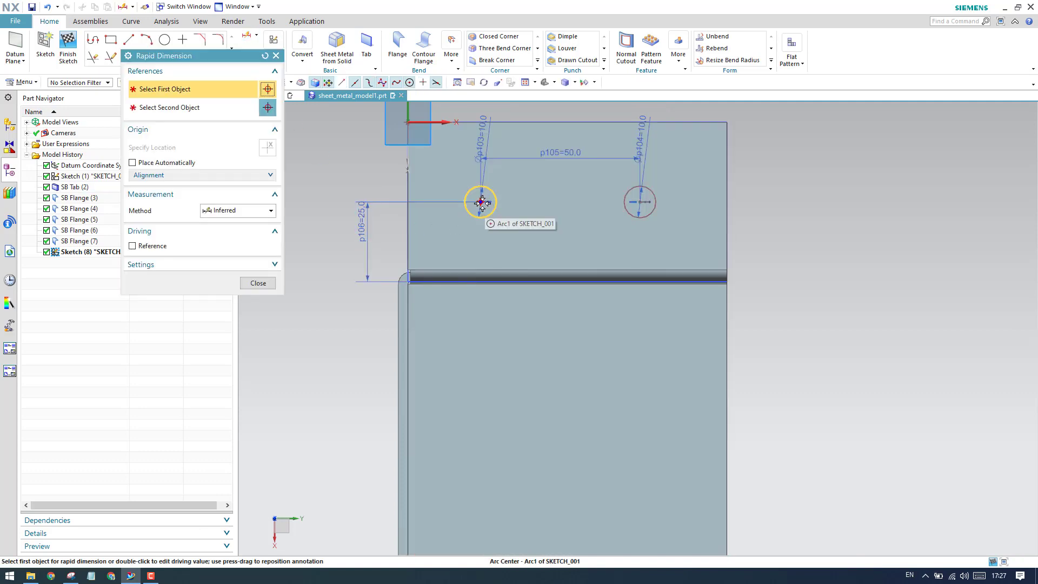
click(479, 203)
click(410, 123)
click(409, 124)
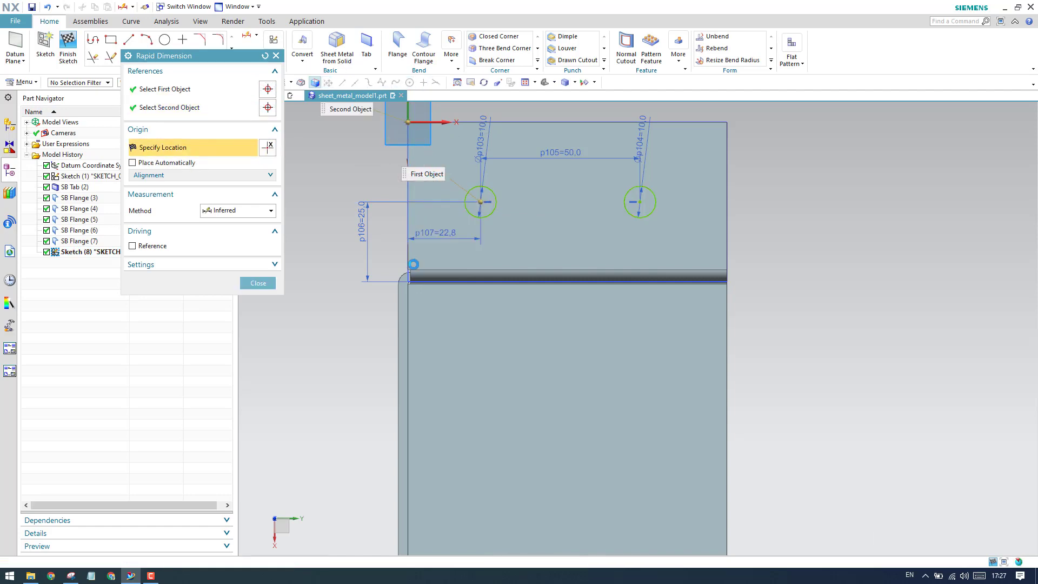
click(435, 233)
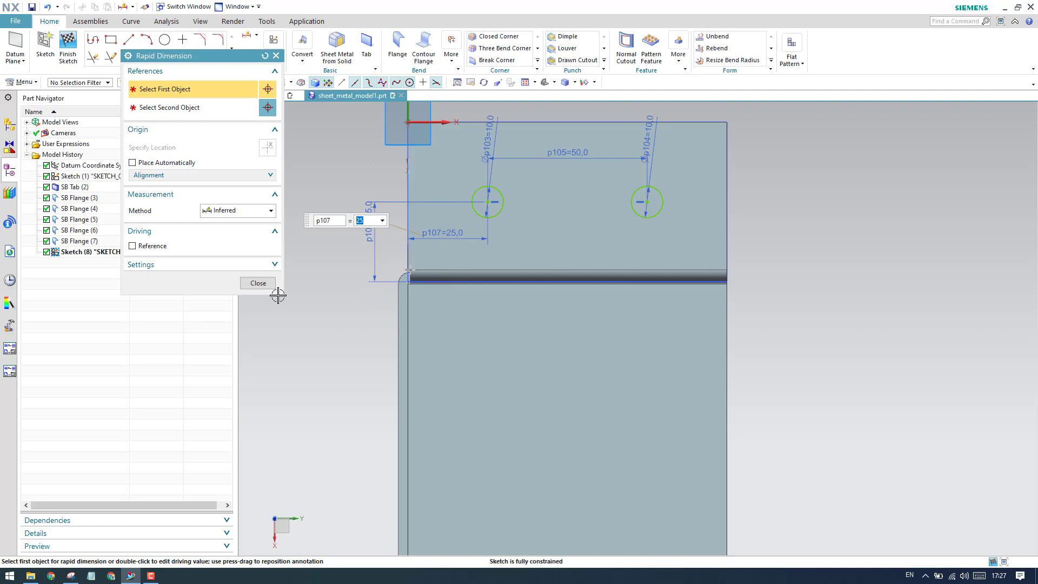
click(257, 284)
scroll(378, 302, up, 5)
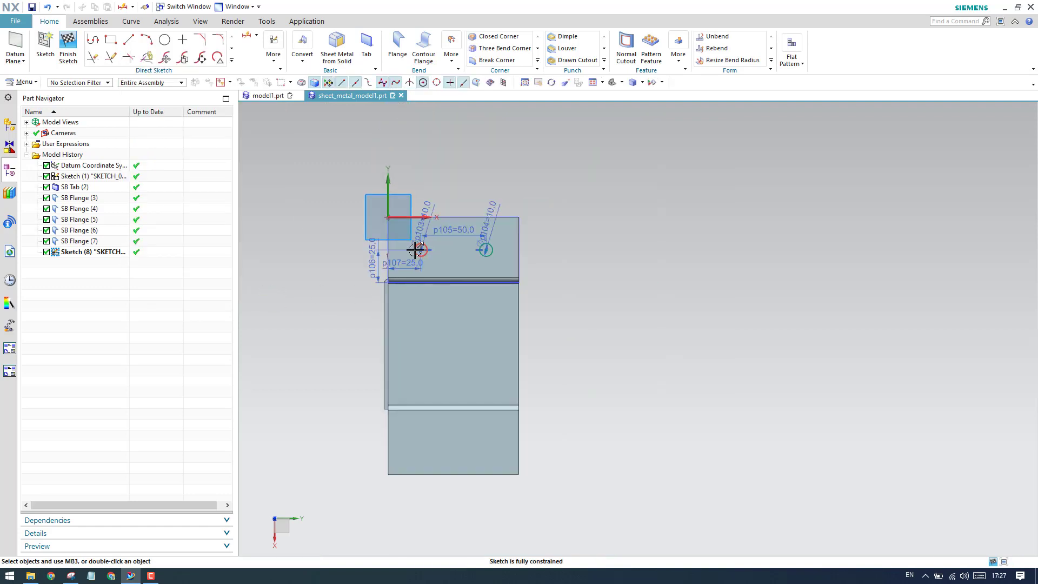
scroll(419, 311, down, 2)
scroll(427, 411, up, 2)
scroll(420, 419, down, 1)
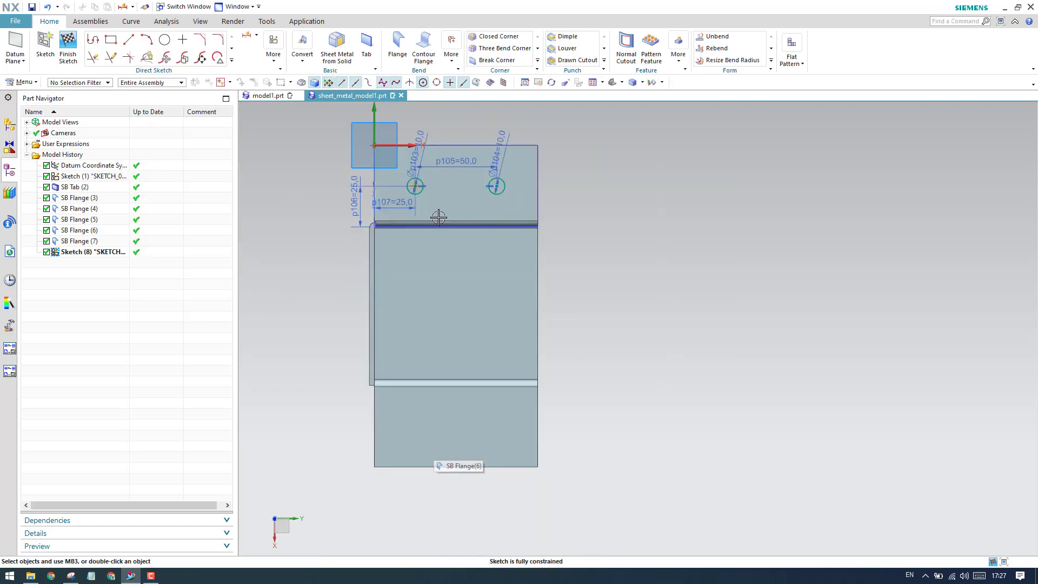
click(231, 60)
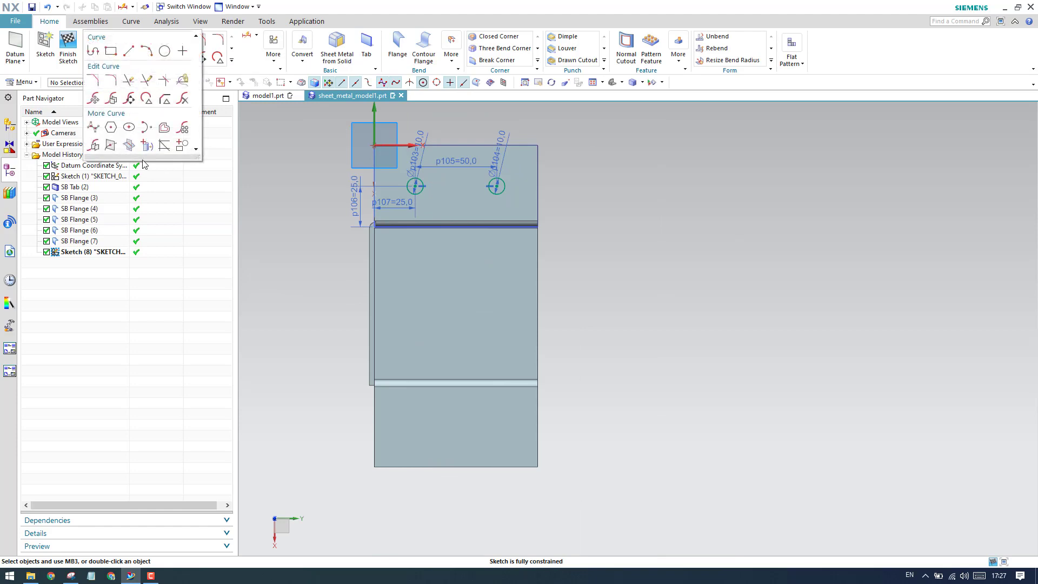
click(95, 146)
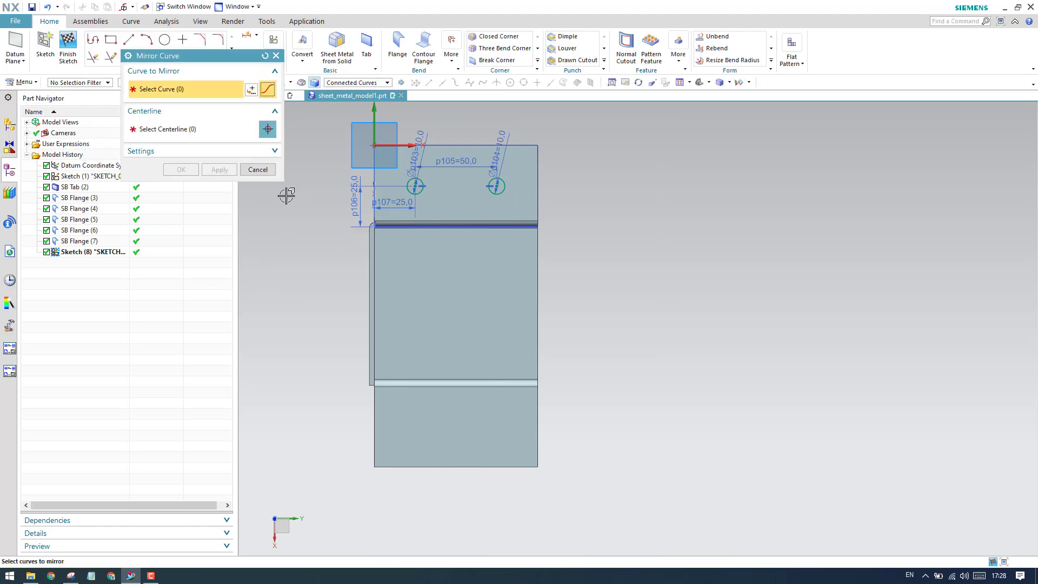
click(255, 169)
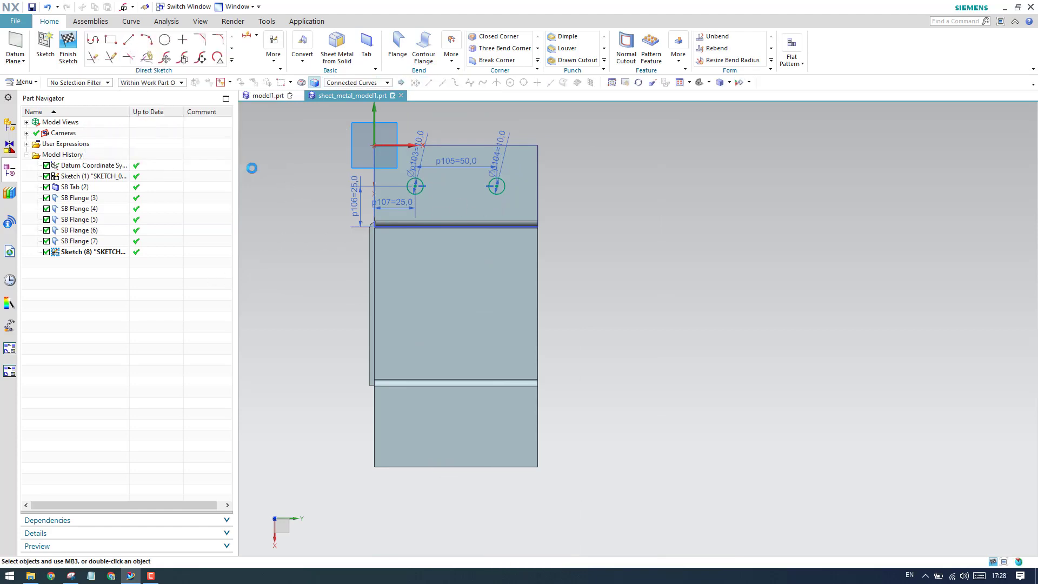
Sketch a horizontal line across the middle of the bracket between the two lips and convert it to a reference line.
click(128, 43)
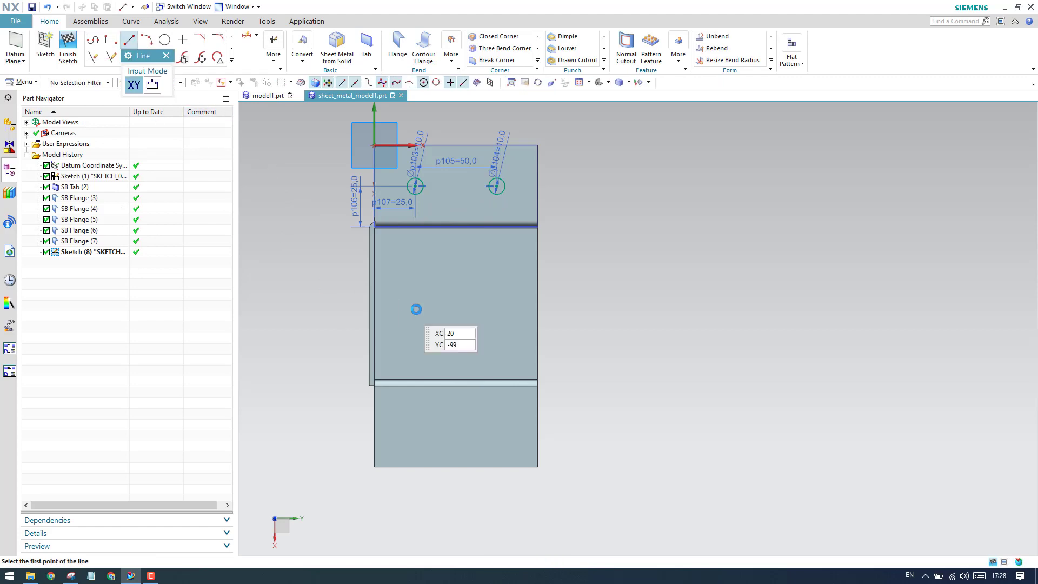
click(414, 307)
click(625, 307)
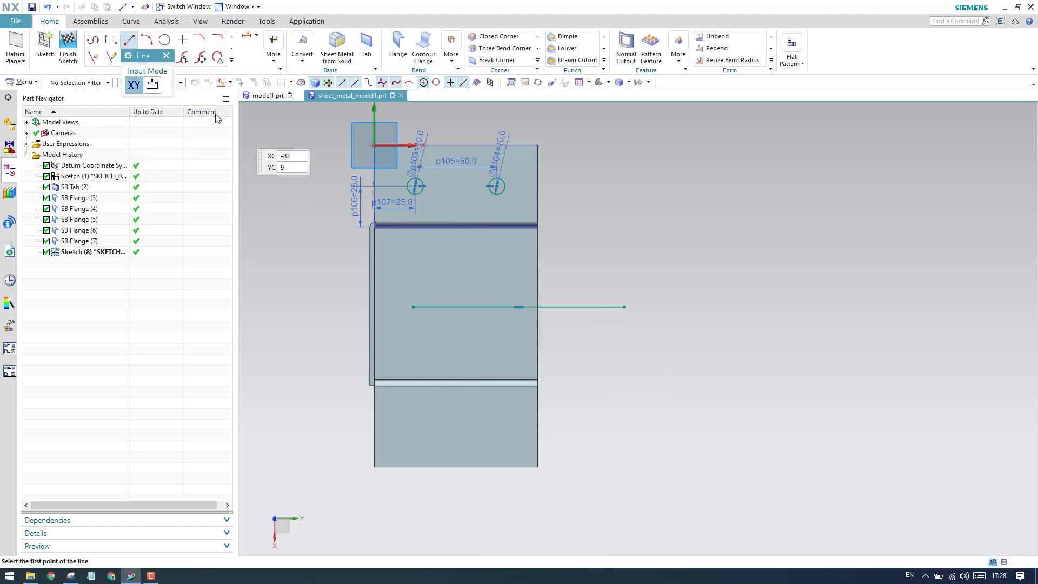
click(166, 57)
right_drag(578, 307, 622, 358)
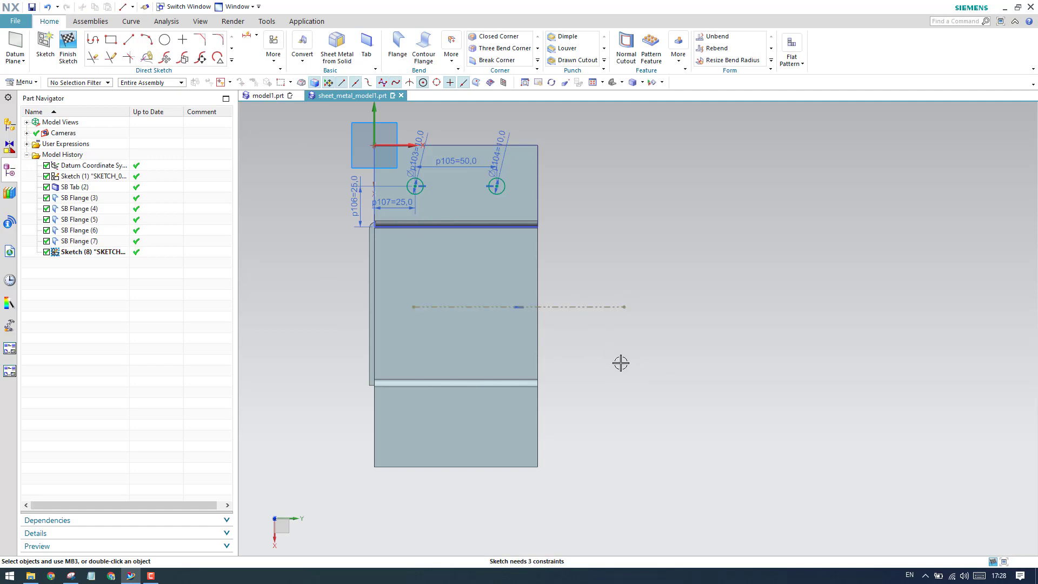
Constrain the reference line to the midpoint of the bracket's bottom wall edge with Point on Curve.
key(c)
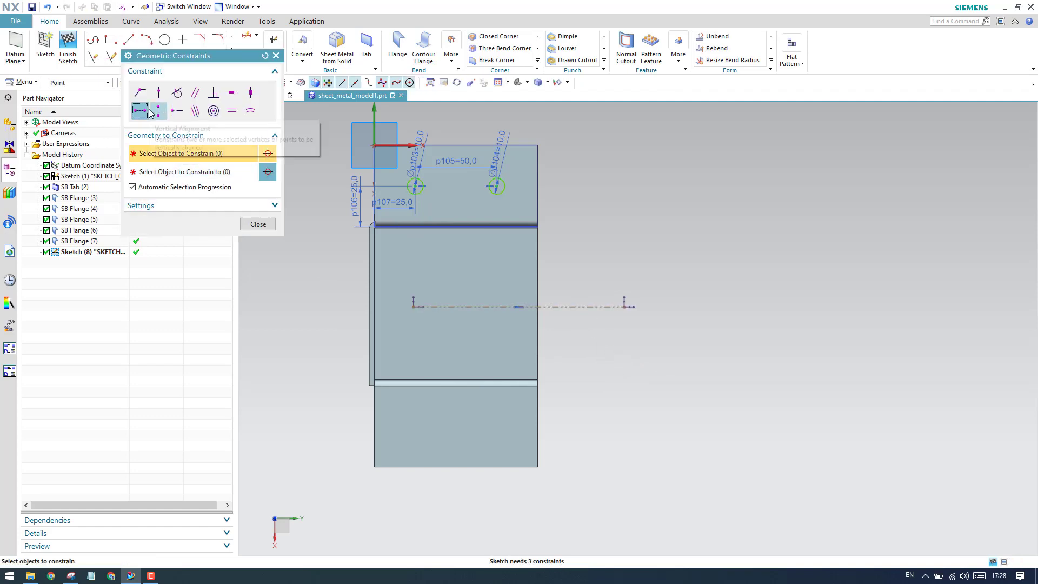
click(160, 94)
middle_drag(521, 323, 586, 282)
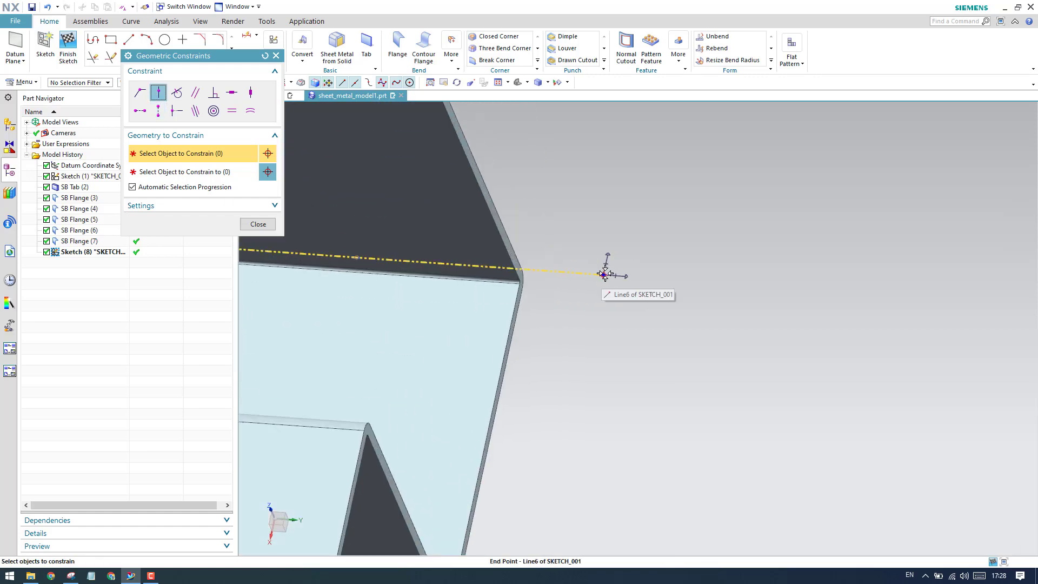
click(606, 274)
scroll(590, 325, down, 1)
scroll(593, 314, down, 3)
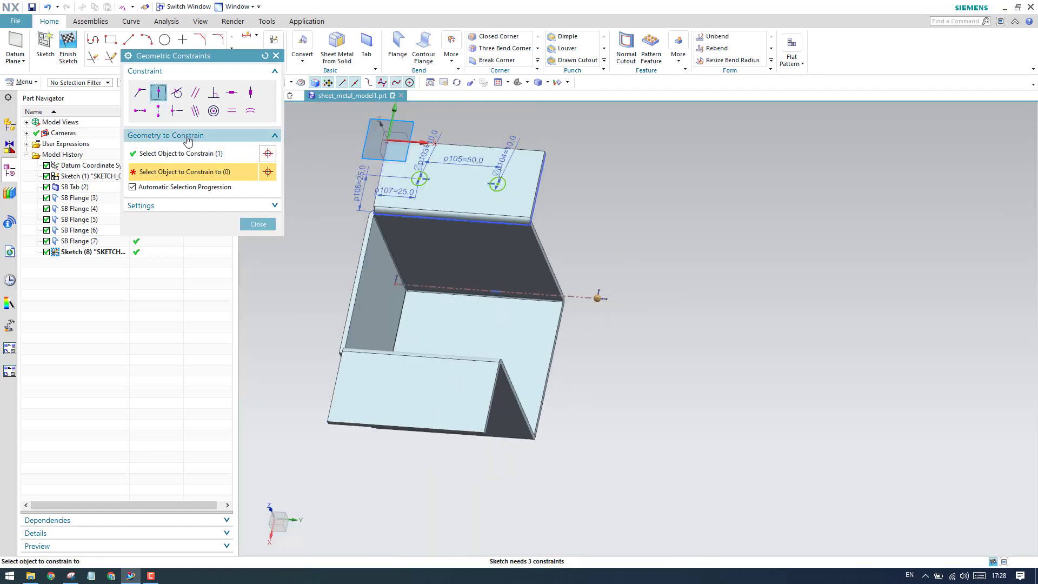
click(265, 56)
click(156, 94)
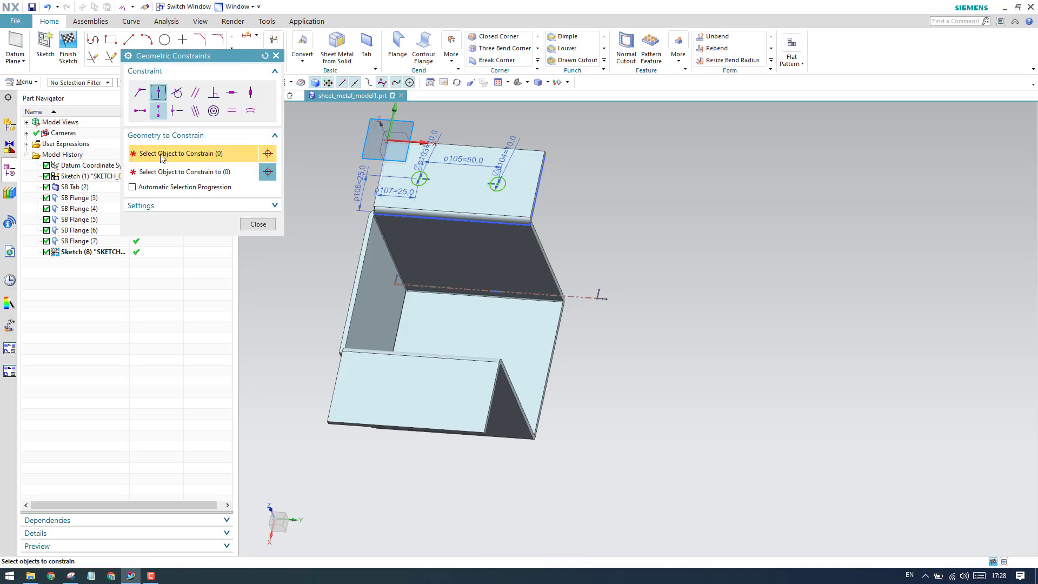
click(549, 371)
click(597, 298)
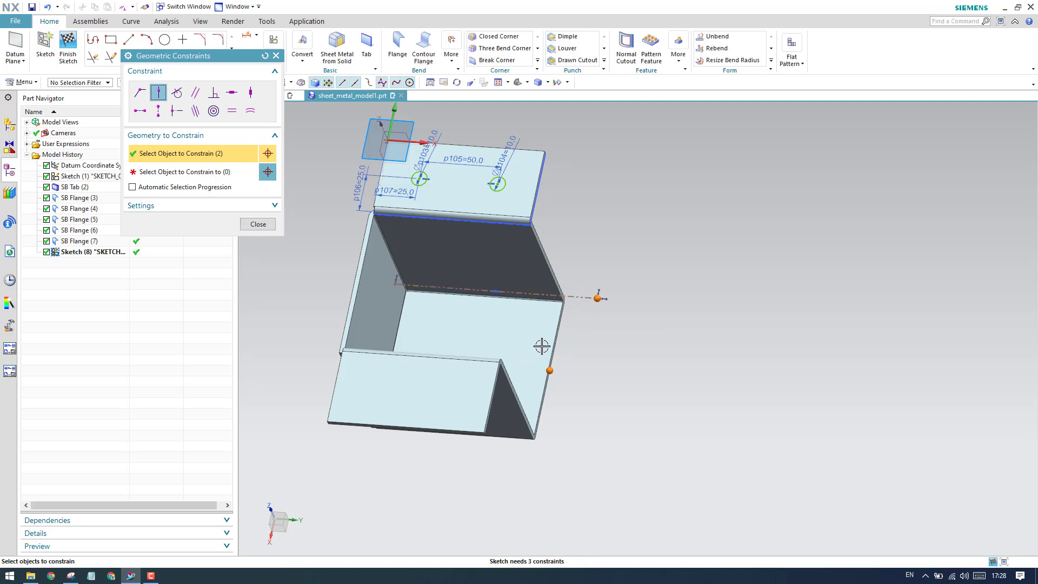
shift+click(597, 298)
click(208, 175)
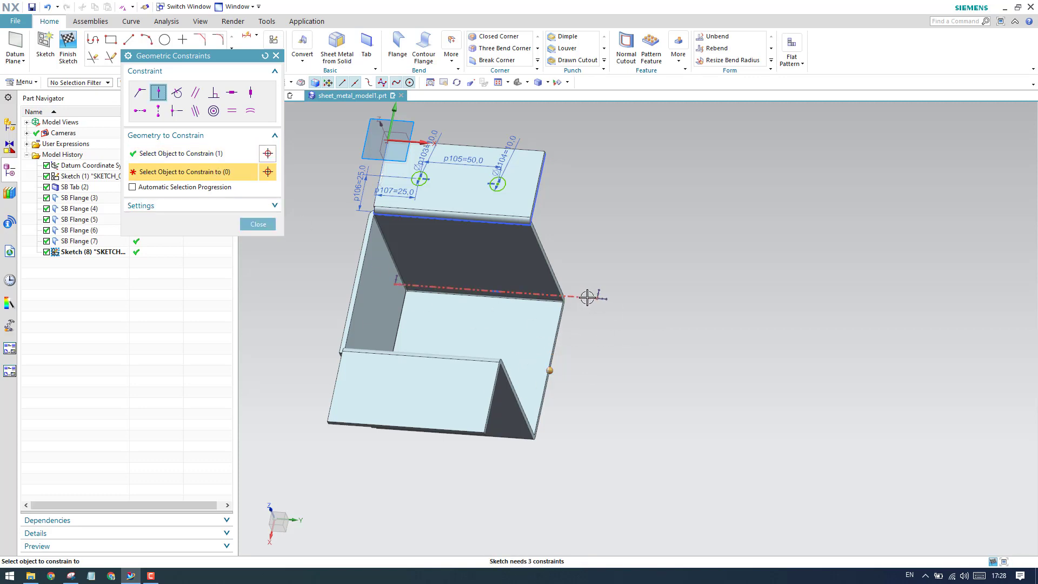
click(587, 298)
click(252, 225)
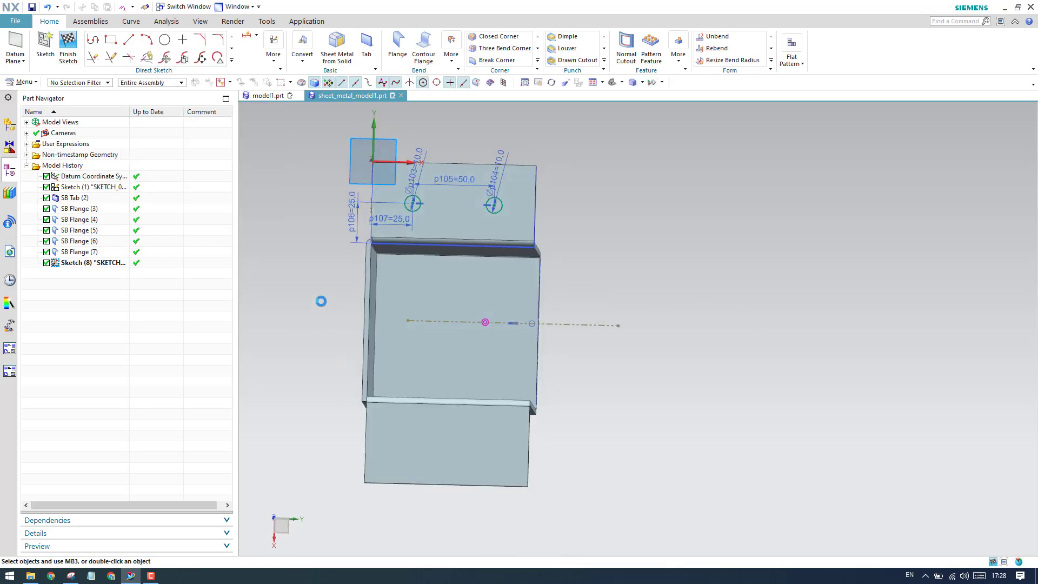
Mirror both 10 mm circles about the horizontal reference line onto the opposite lip with Mirror Curve, and finish the sketch.
click(232, 60)
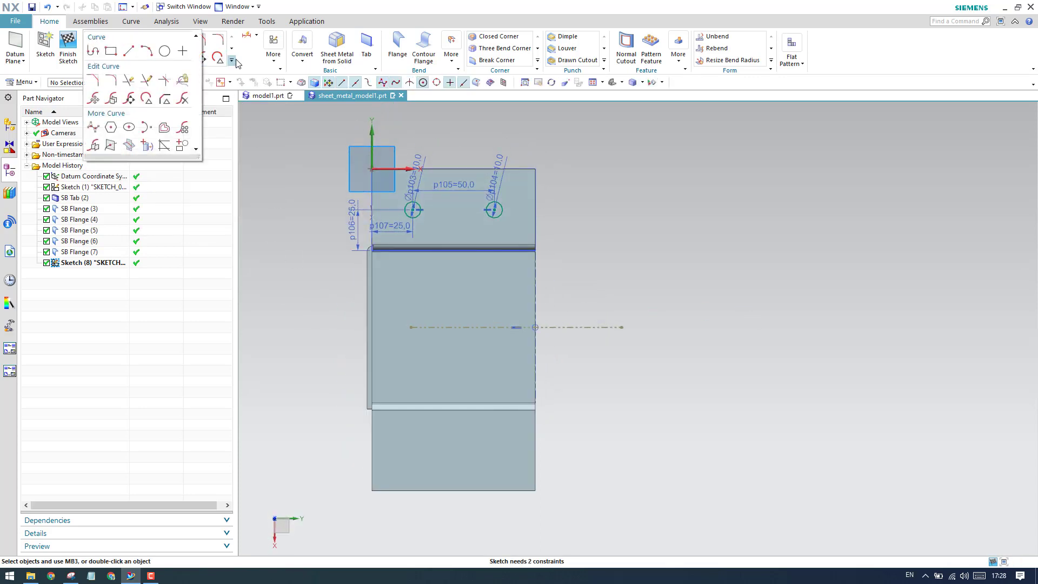
click(95, 145)
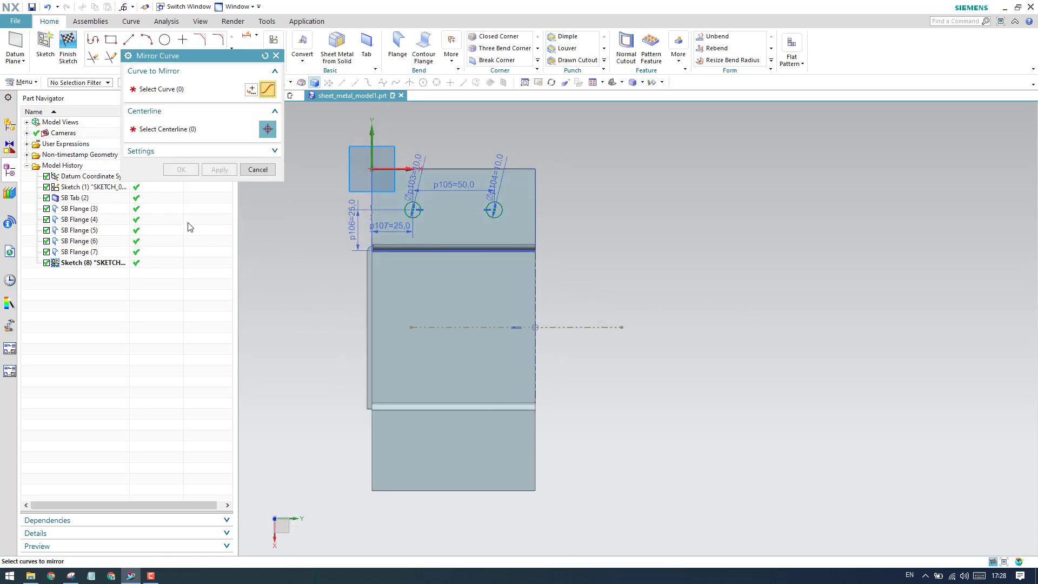
click(417, 216)
click(498, 216)
middle_click(269, 151)
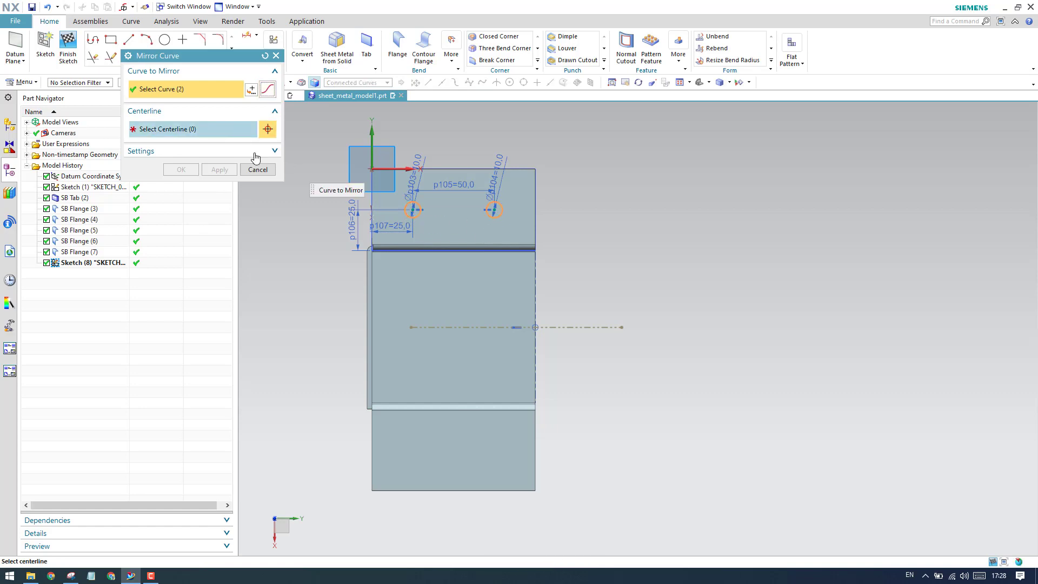
click(602, 328)
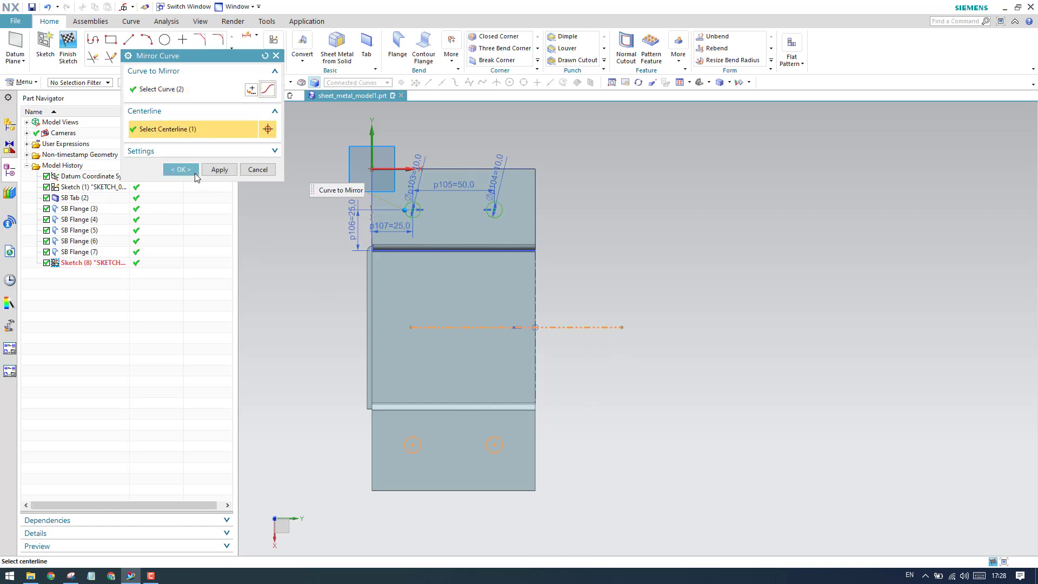
click(195, 173)
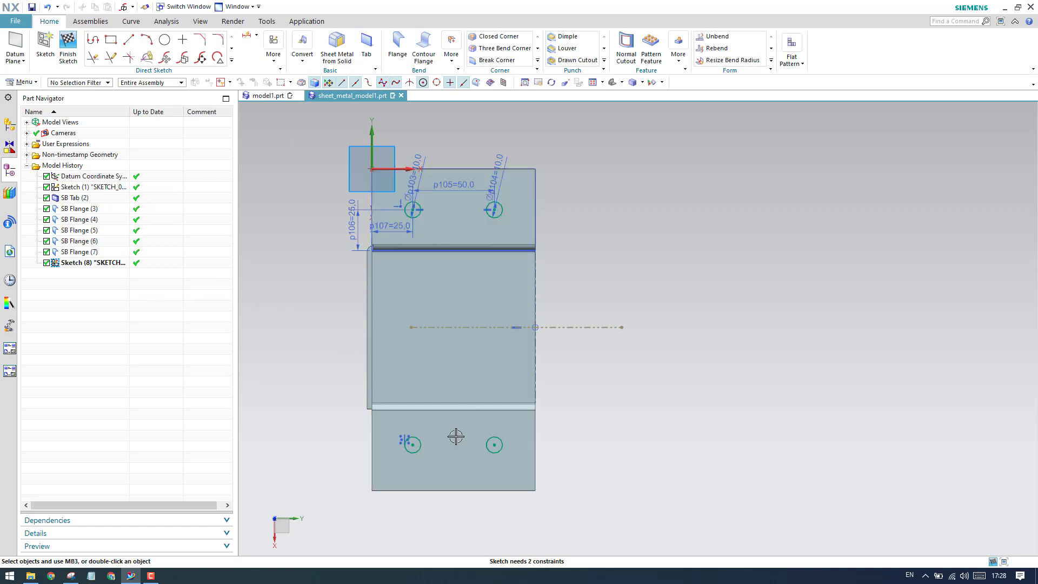
click(67, 47)
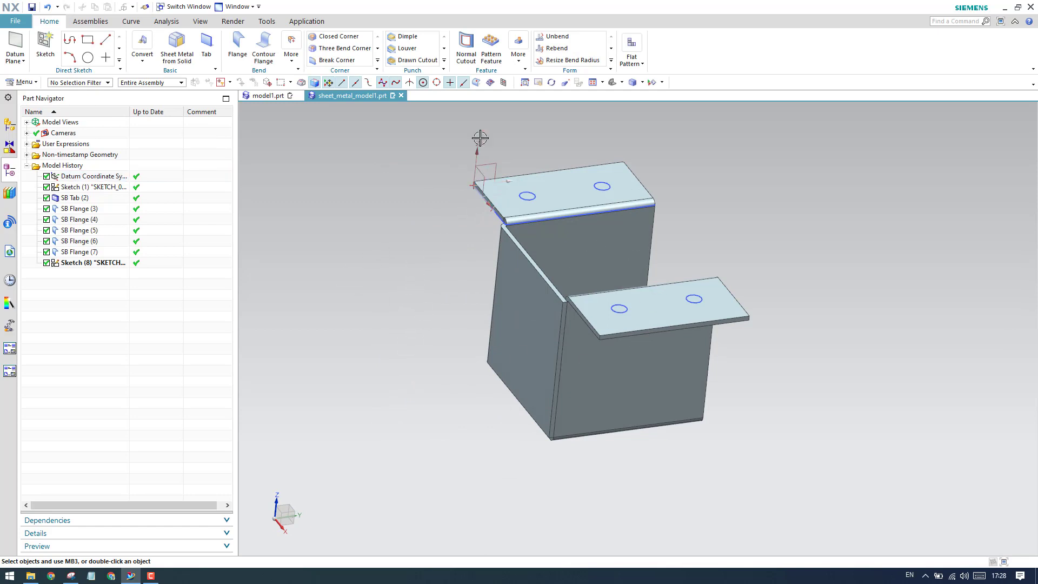
Cut the sketch's four circles through the bracket's lips with a Normal Cutout, using the Thickness method and a 5 mm depth.
click(467, 59)
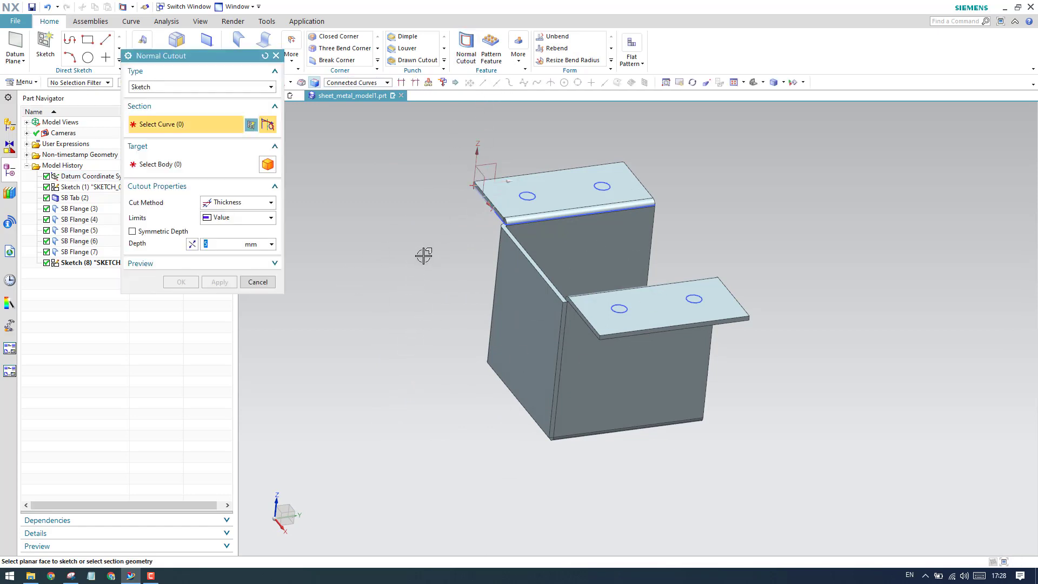
click(89, 262)
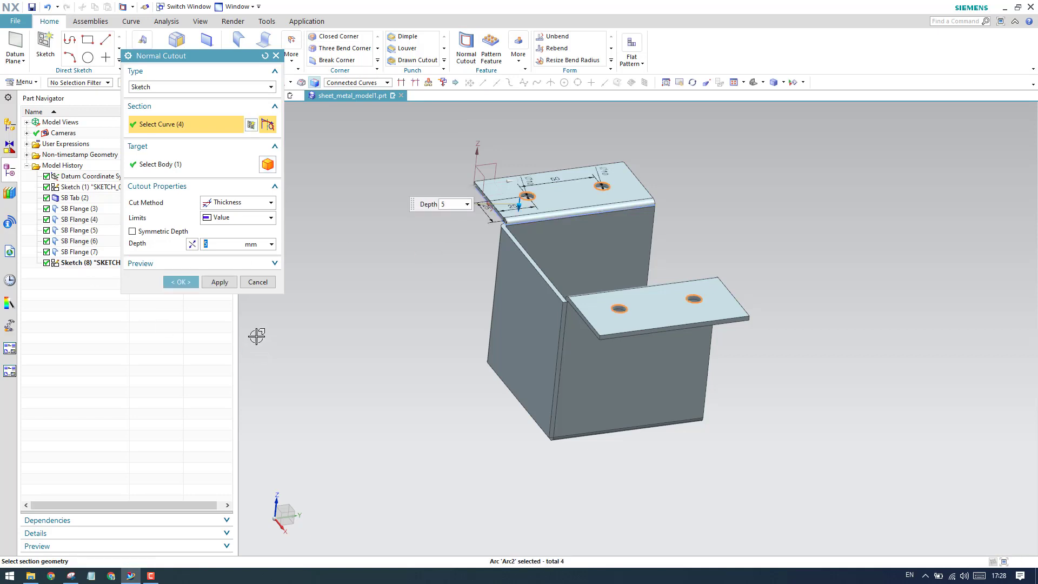
click(194, 170)
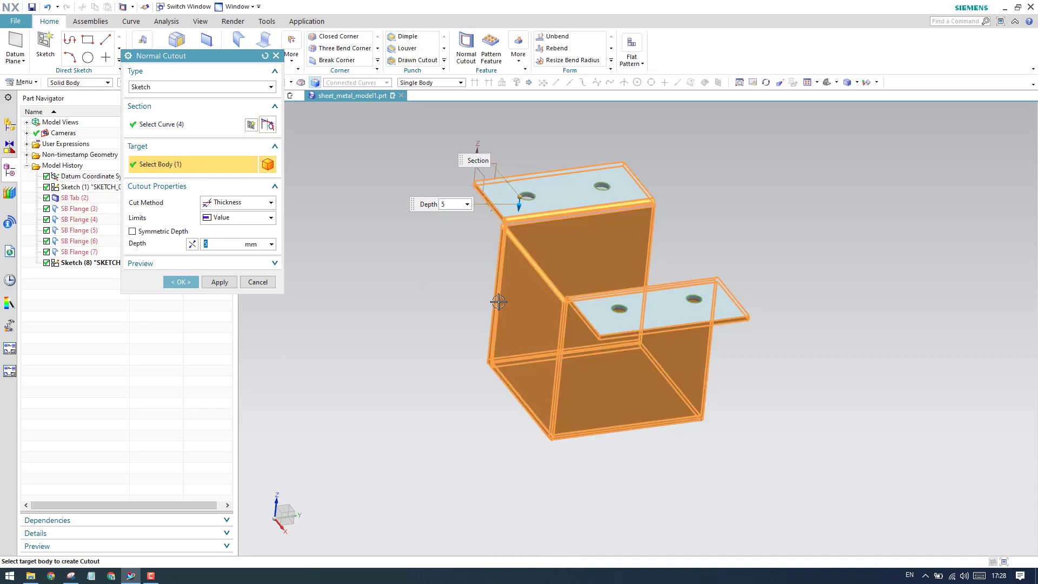
scroll(503, 294, up, 2)
click(181, 282)
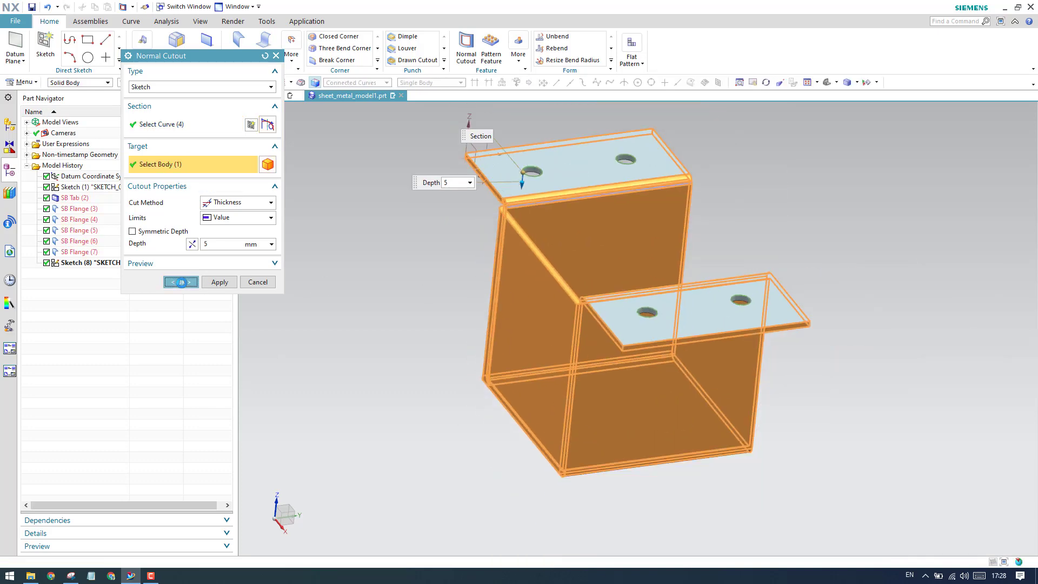
Hide all objects in the model and show only the bodies, so the bracket is displayed without sketches and datums.
key(ctrl+w)
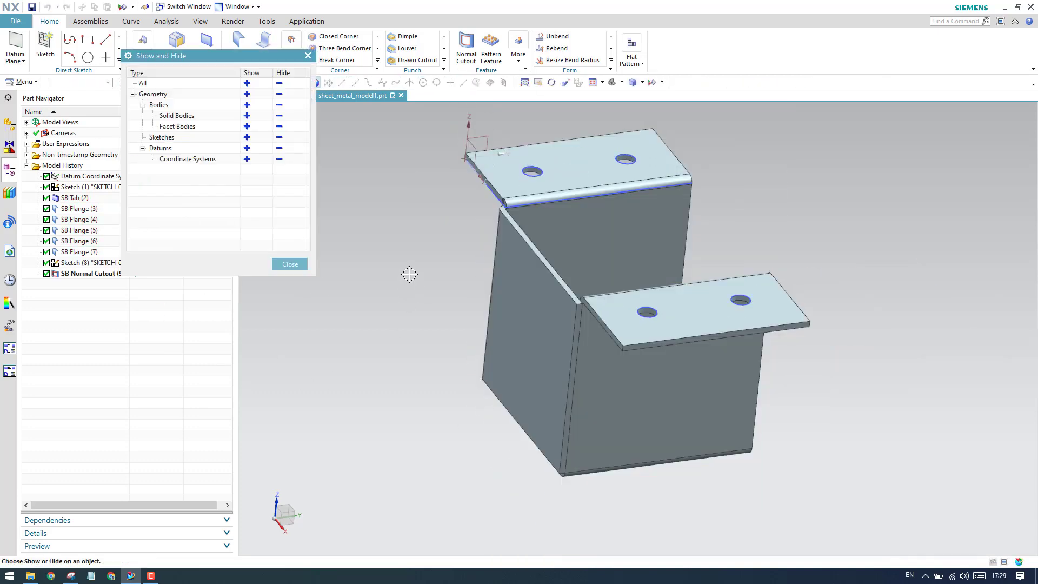
click(279, 83)
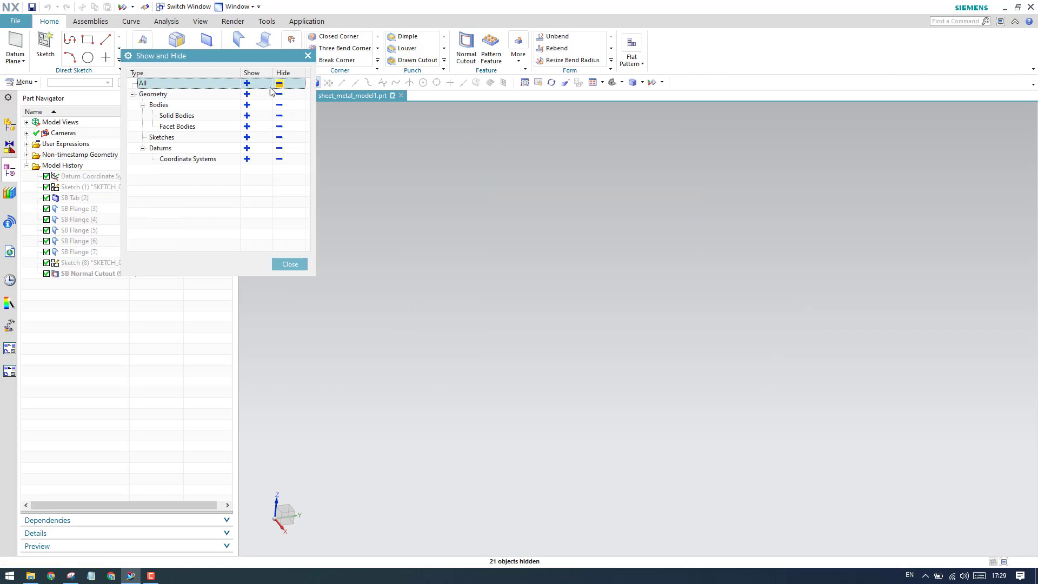
click(246, 105)
click(289, 264)
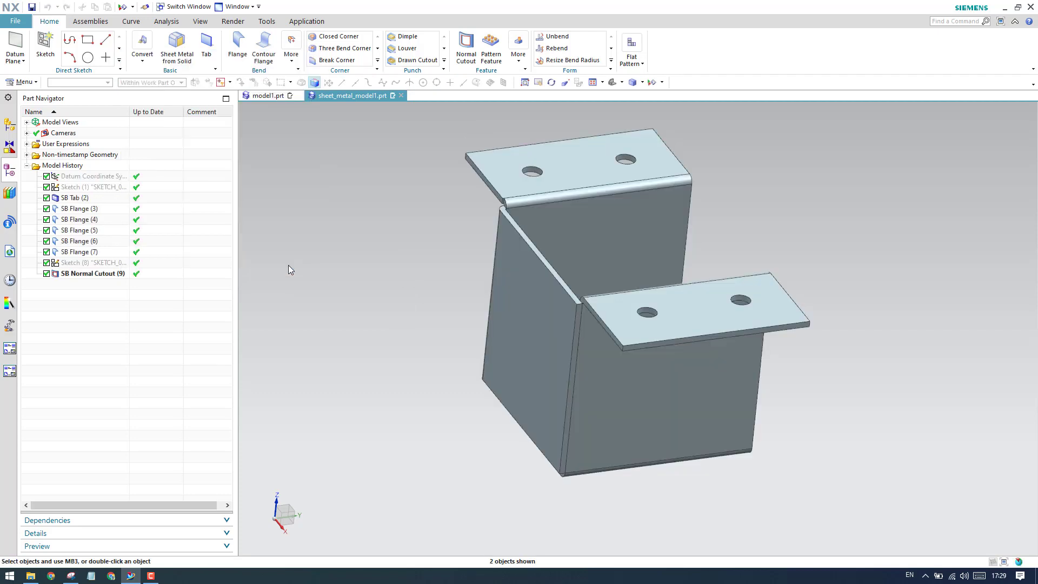
key(ctrl+f)
middle_drag(379, 252, 410, 248)
scroll(411, 249, down, 2)
scroll(408, 263, up, 2)
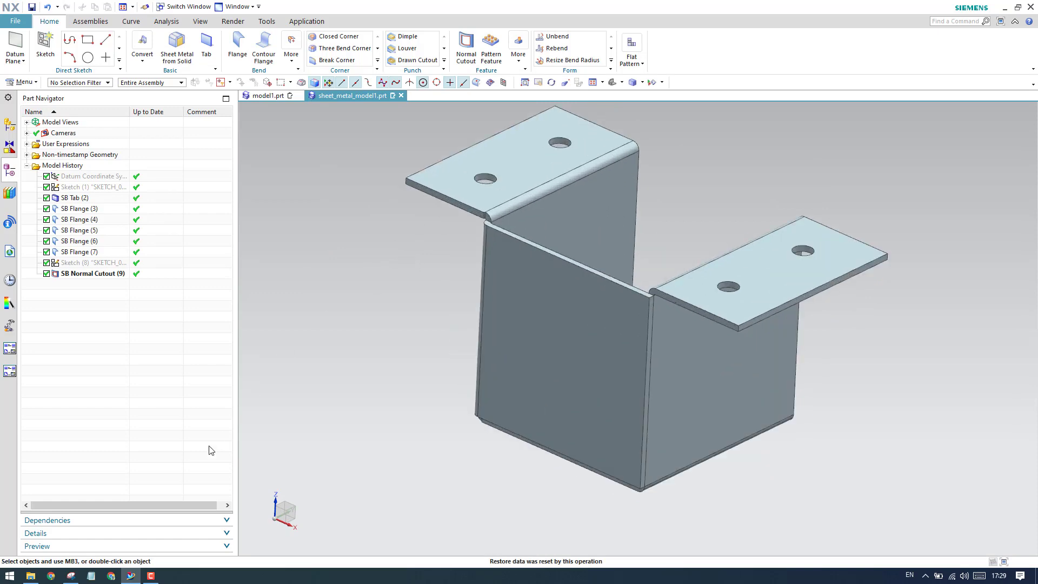